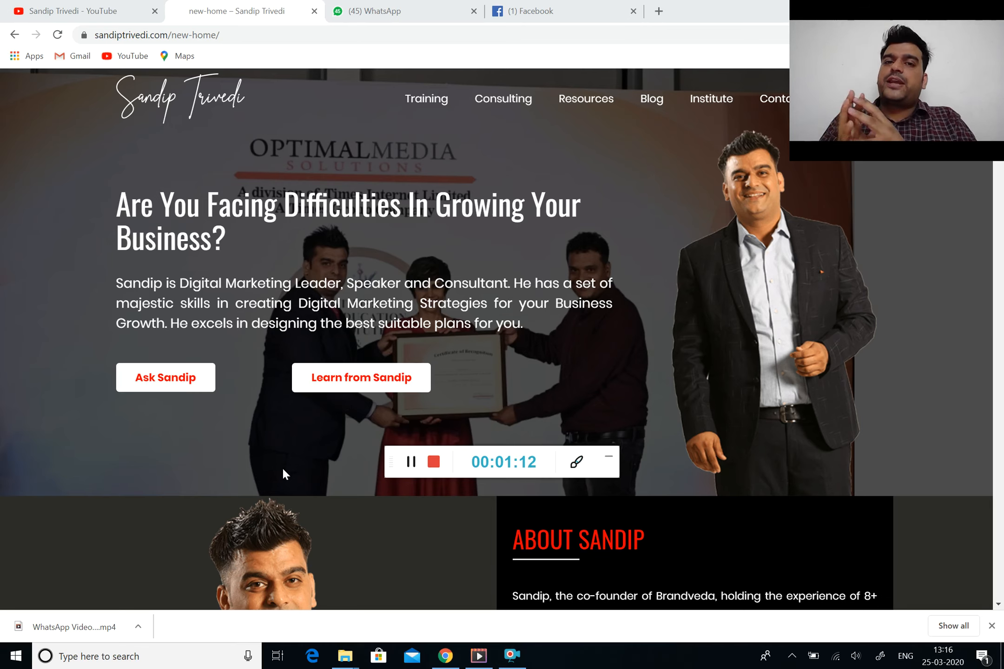
Scroll through the current website and reload its home page
{"action": "scroll", "coordinate": [419, 378], "scroll_direction": "down", "scroll_amount": 5}
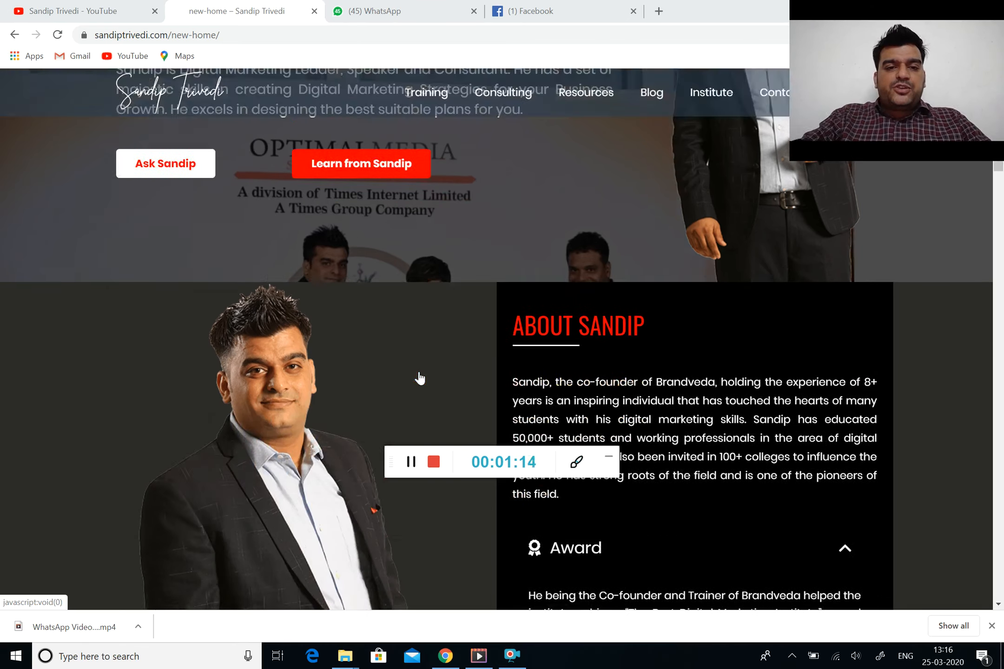
{"action": "scroll", "coordinate": [419, 377], "scroll_direction": "down", "scroll_amount": 5}
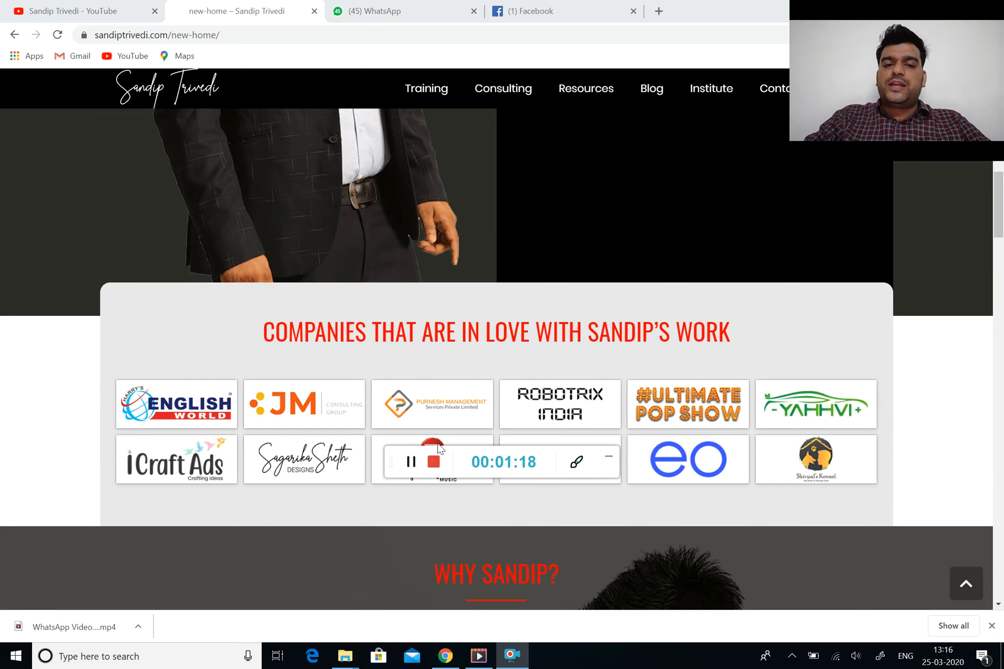
{"action": "left_click_drag", "start_coordinate": [450, 453], "coordinate": [139, 568]}
{"action": "scroll", "coordinate": [536, 220], "scroll_direction": "up", "scroll_amount": 5}
{"action": "scroll", "coordinate": [537, 224], "scroll_direction": "up", "scroll_amount": 5}
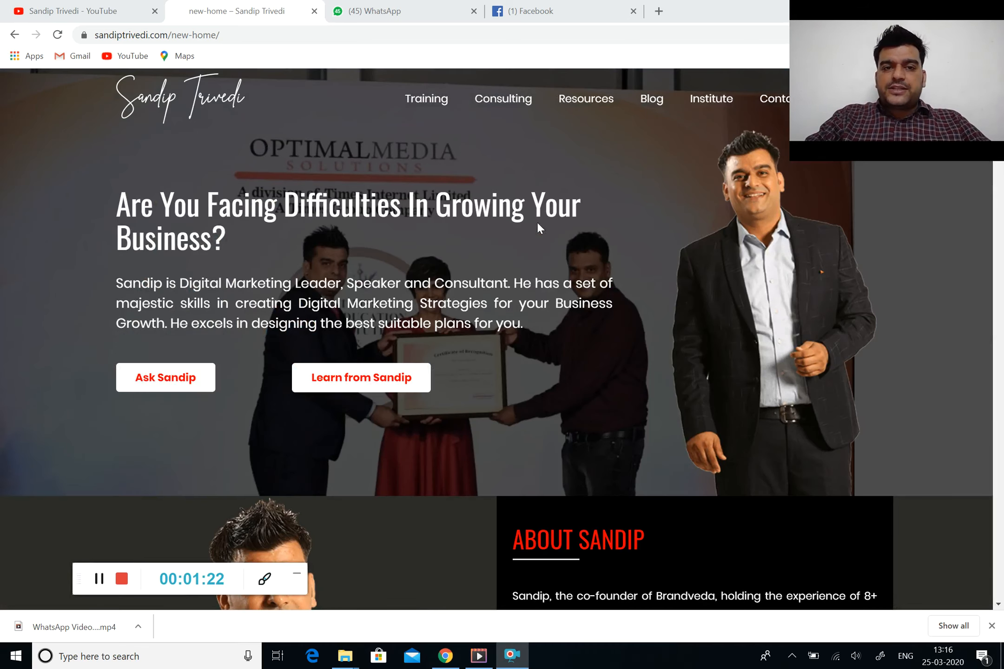
{"action": "left_click", "coordinate": [201, 107]}
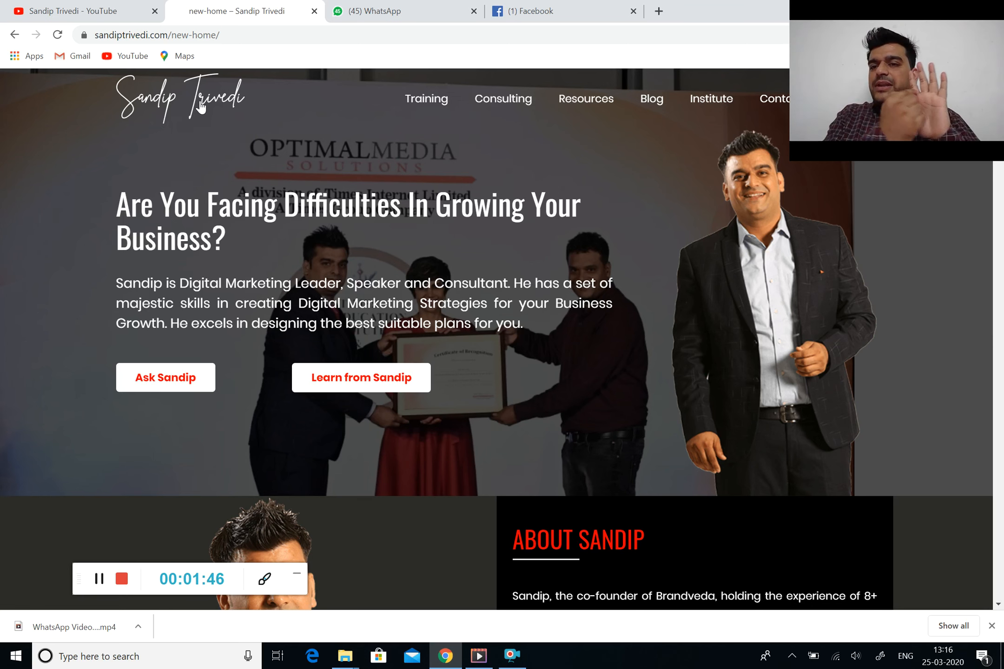
{"action": "mouse_move", "coordinate": [411, 96]}
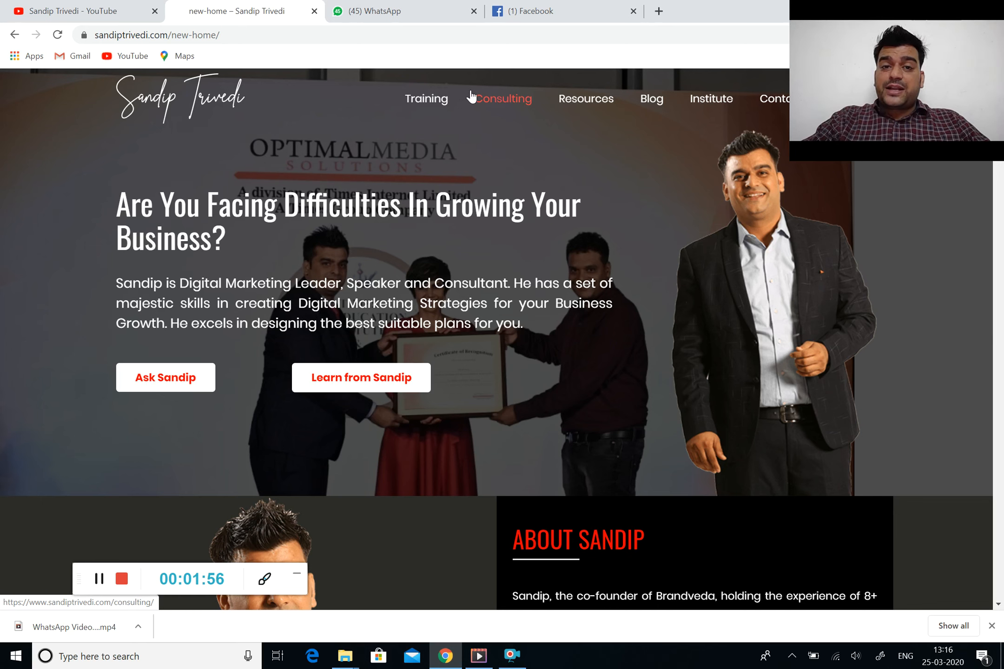
{"action": "mouse_move", "coordinate": [561, 98]}
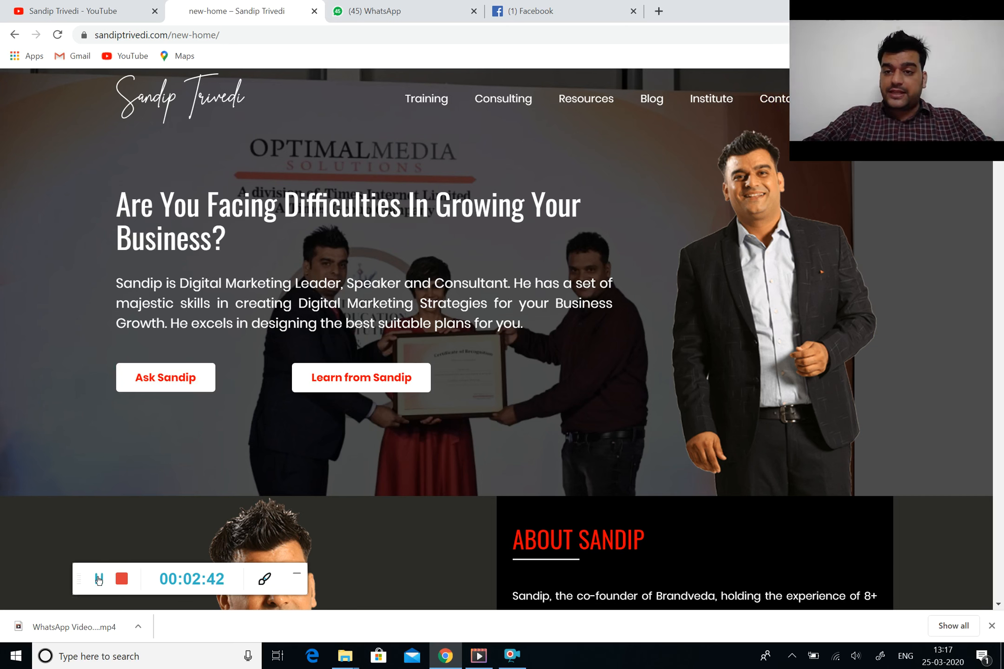
{"action": "left_click", "coordinate": [98, 578]}
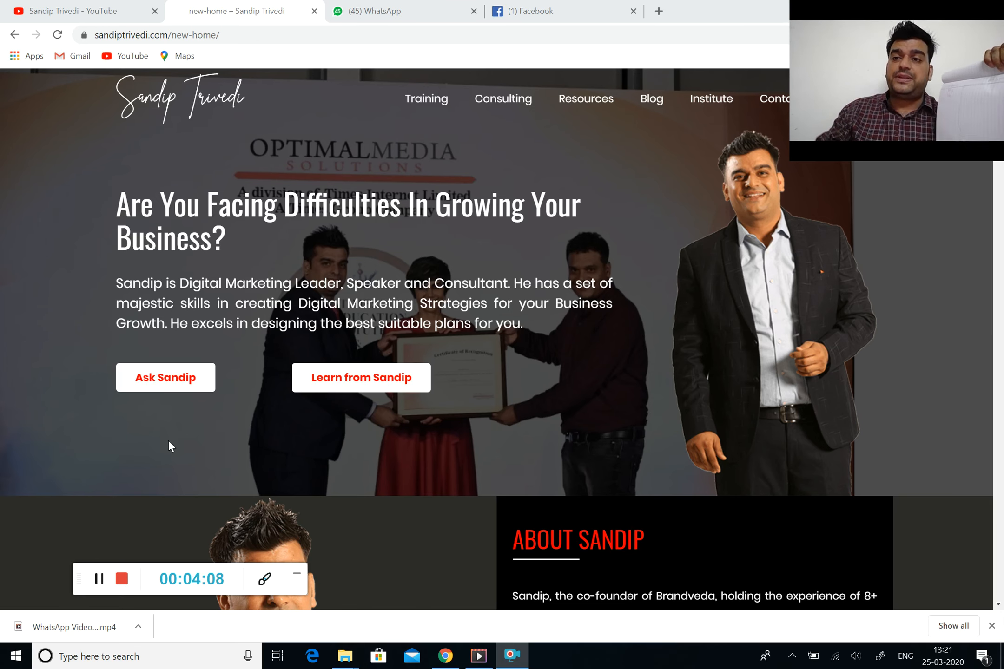
Search Google for the digital marketing blogger's name in a new tab
{"action": "left_click", "coordinate": [658, 10]}
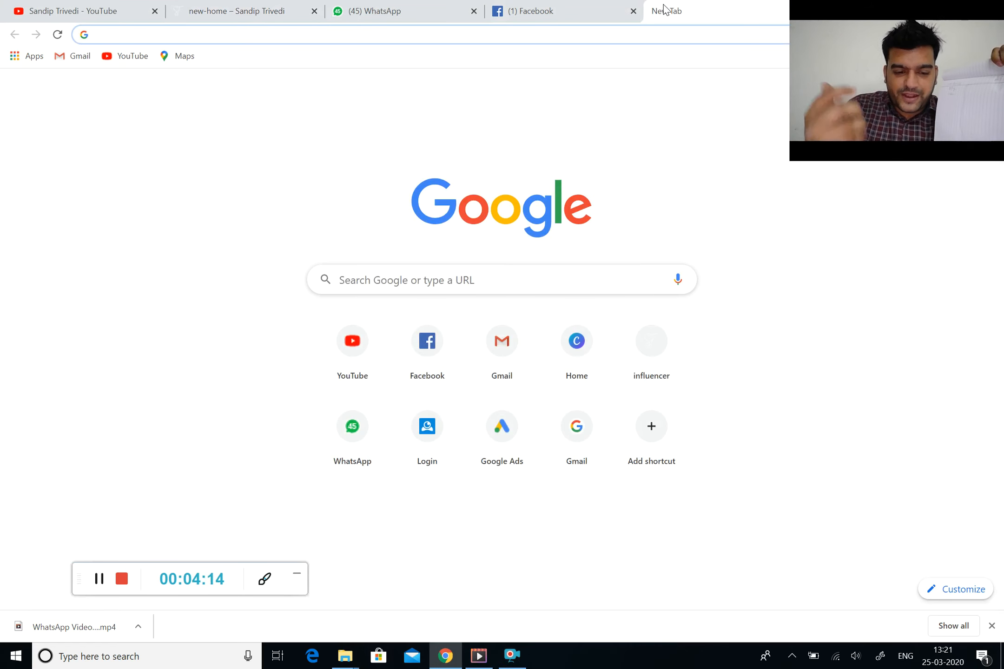
{"action": "type", "text": "sora"}
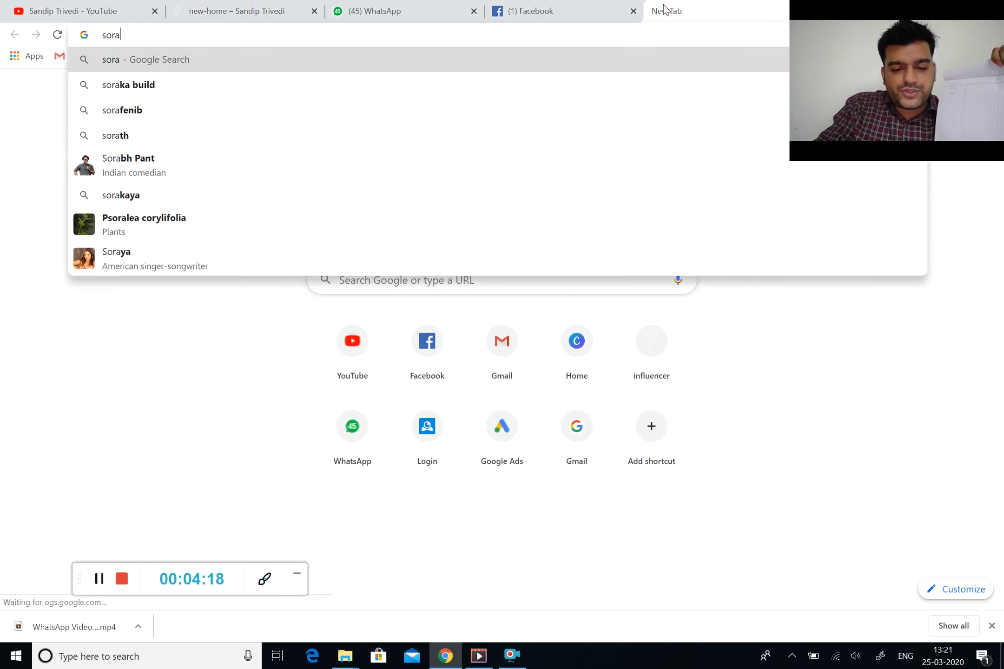
{"action": "type", "text": "v jain"}
{"action": "key", "text": "Return"}
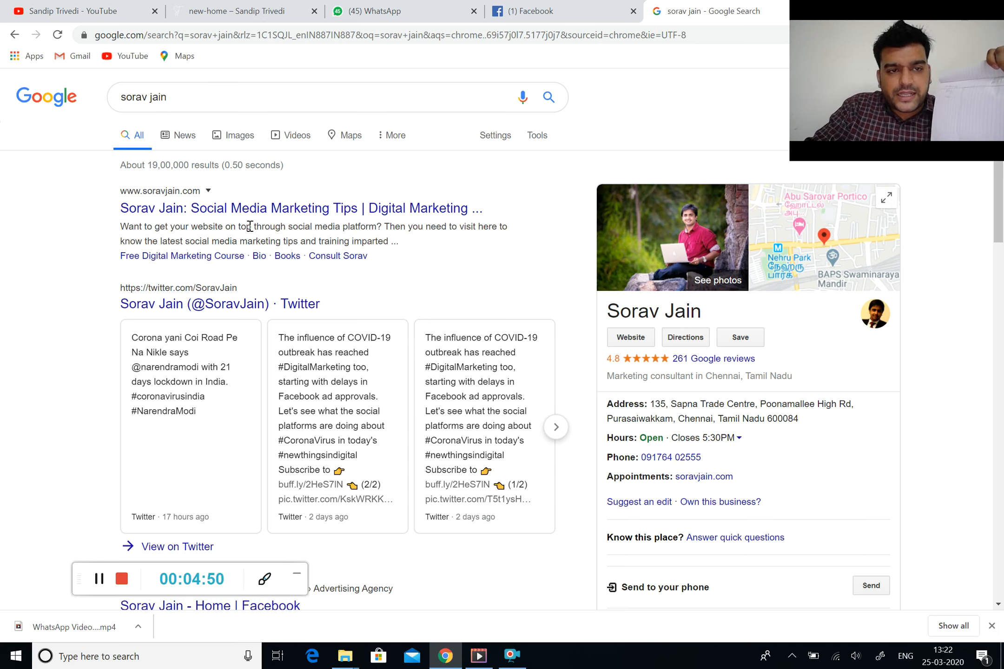
Open the first search result, the blogger's Social Media & Digital Marketing Blog, and scroll through it
{"action": "left_click", "coordinate": [242, 209]}
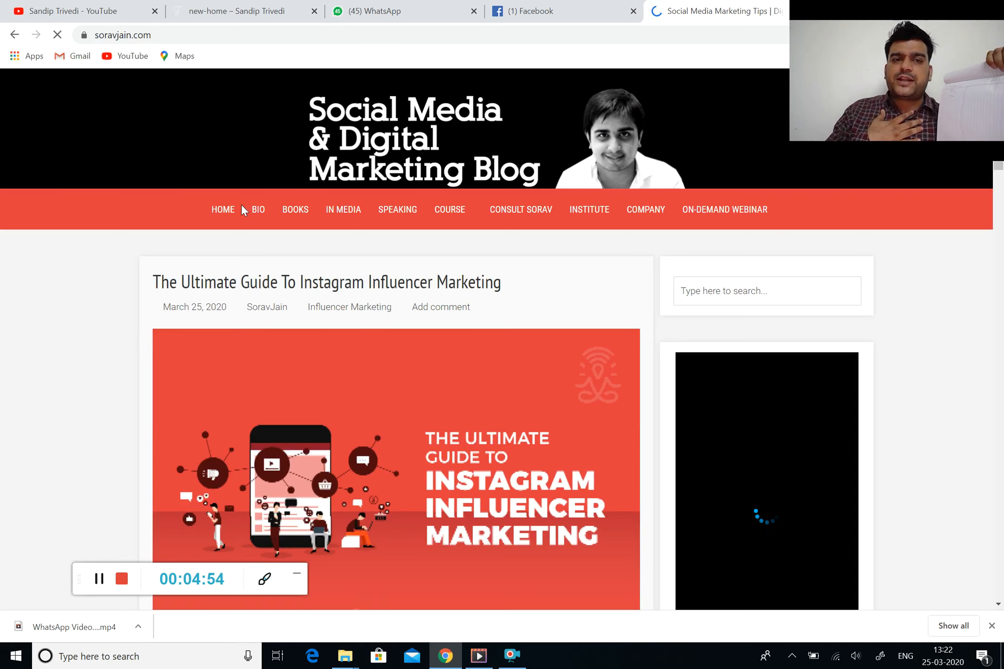
{"action": "scroll", "coordinate": [241, 204], "scroll_direction": "down", "scroll_amount": 1}
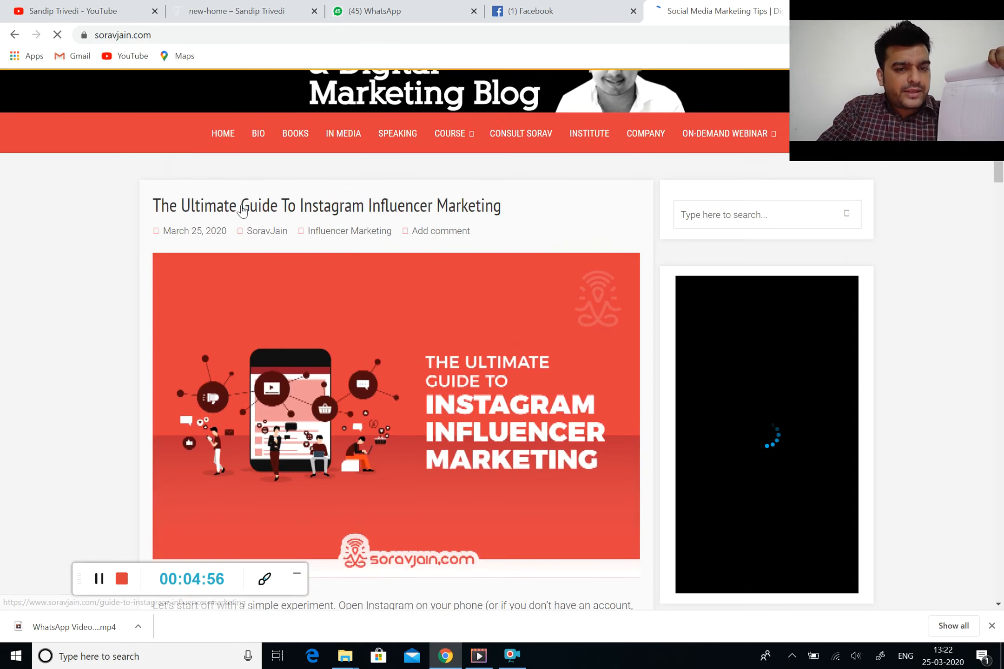
{"action": "scroll", "coordinate": [242, 209], "scroll_direction": "down", "scroll_amount": 3}
{"action": "scroll", "coordinate": [241, 209], "scroll_direction": "up", "scroll_amount": 4}
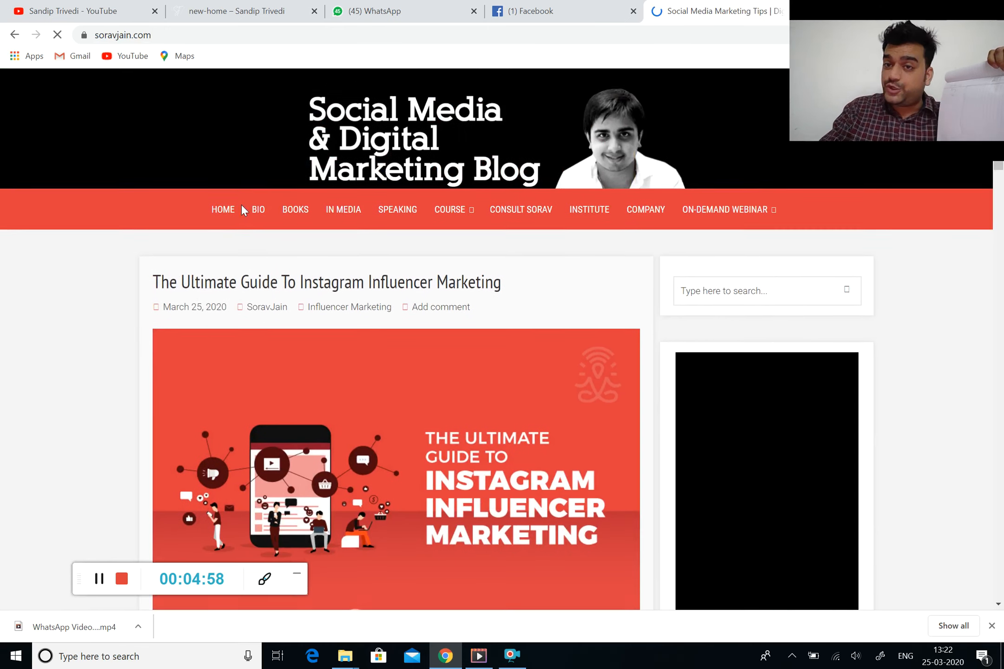
{"action": "scroll", "coordinate": [242, 209], "scroll_direction": "down", "scroll_amount": 1}
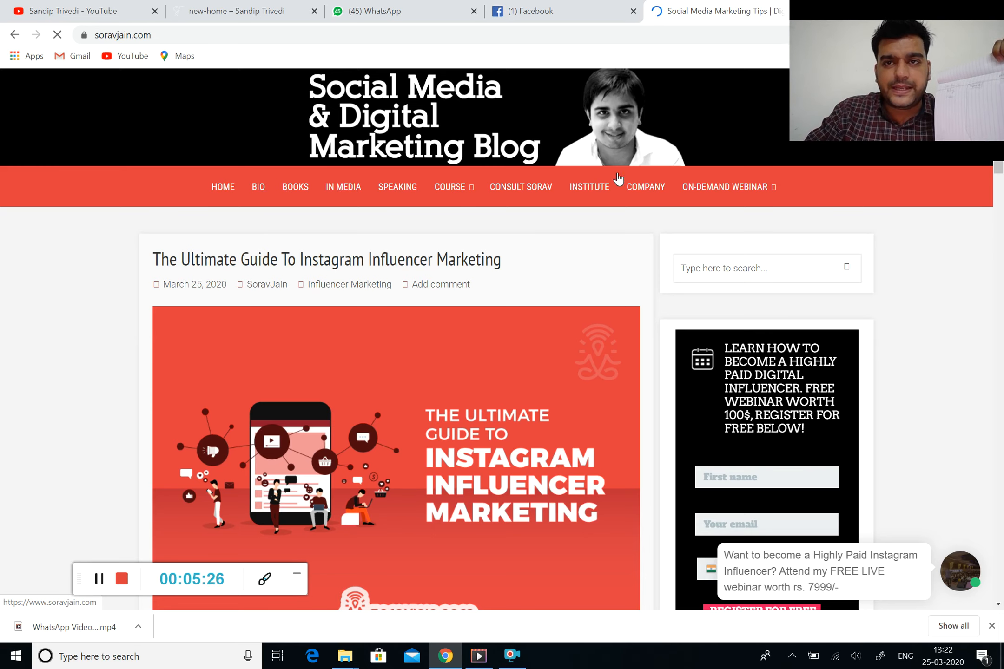
{"action": "scroll", "coordinate": [417, 232], "scroll_direction": "down", "scroll_amount": 1}
{"action": "scroll", "coordinate": [417, 232], "scroll_direction": "down", "scroll_amount": 2}
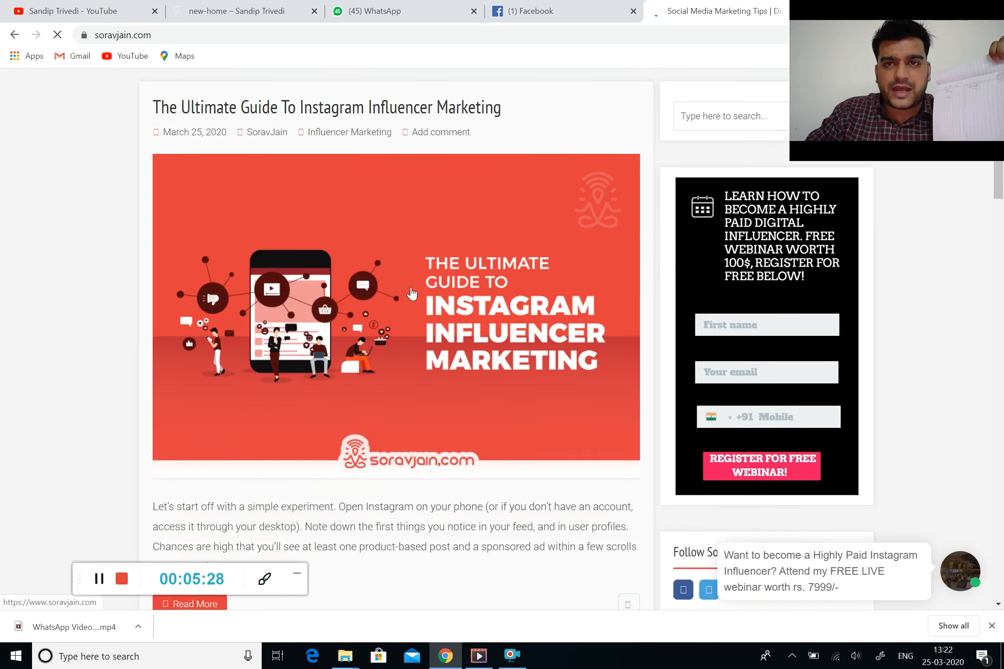
{"action": "scroll", "coordinate": [415, 240], "scroll_direction": "up", "scroll_amount": 4}
Show the blog's courses list, then dismiss the notification prompt and webinar popup
{"action": "left_click", "coordinate": [449, 211]}
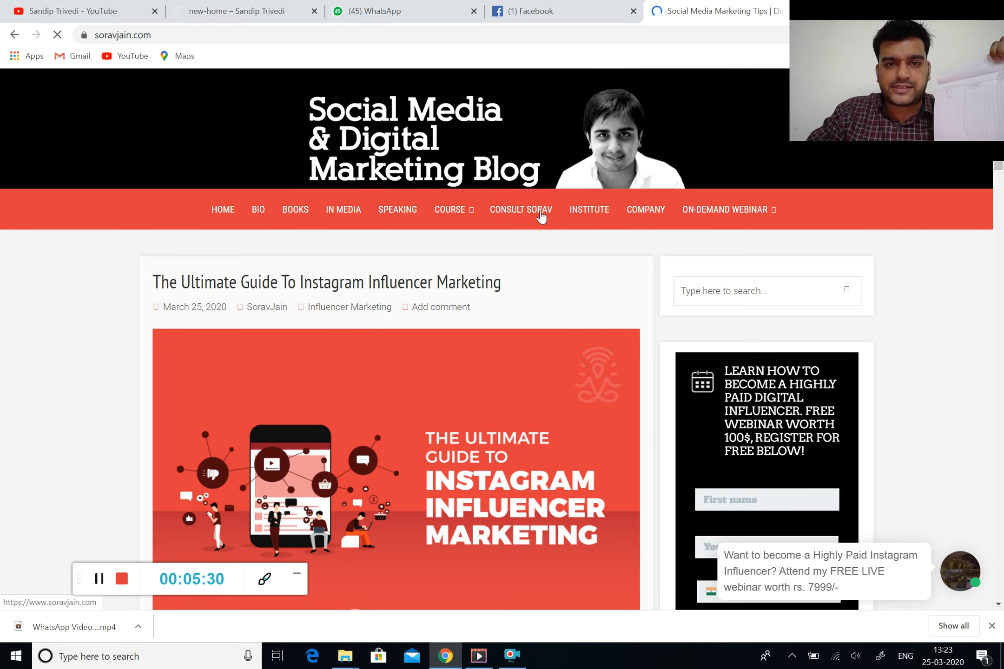
{"action": "scroll", "coordinate": [457, 174], "scroll_direction": "down", "scroll_amount": 3}
{"action": "scroll", "coordinate": [456, 174], "scroll_direction": "up", "scroll_amount": 3}
{"action": "scroll", "coordinate": [456, 172], "scroll_direction": "down", "scroll_amount": 1}
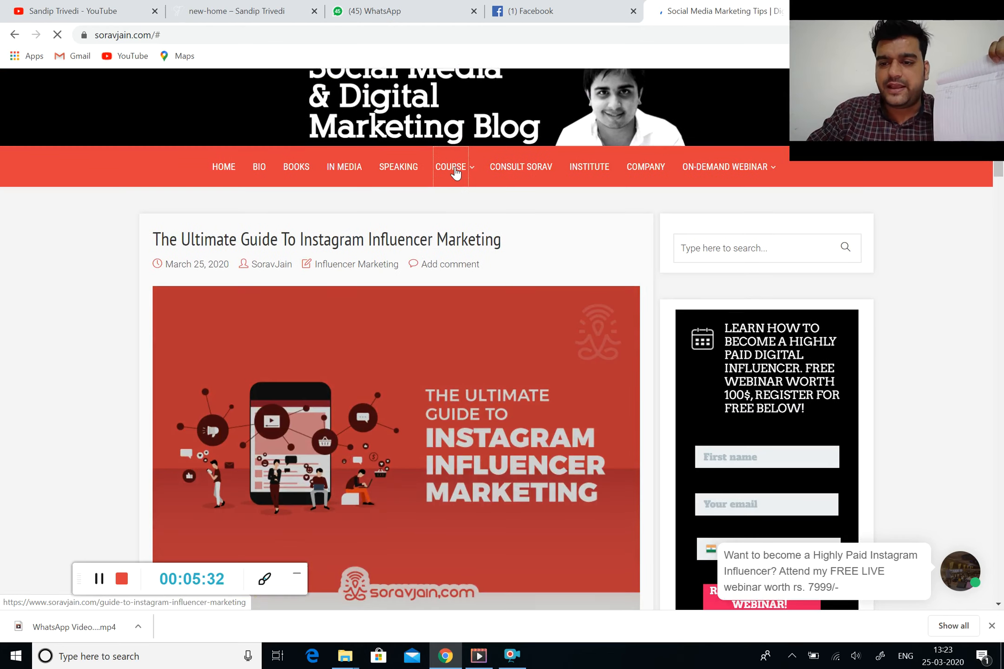
{"action": "mouse_move", "coordinate": [439, 157]}
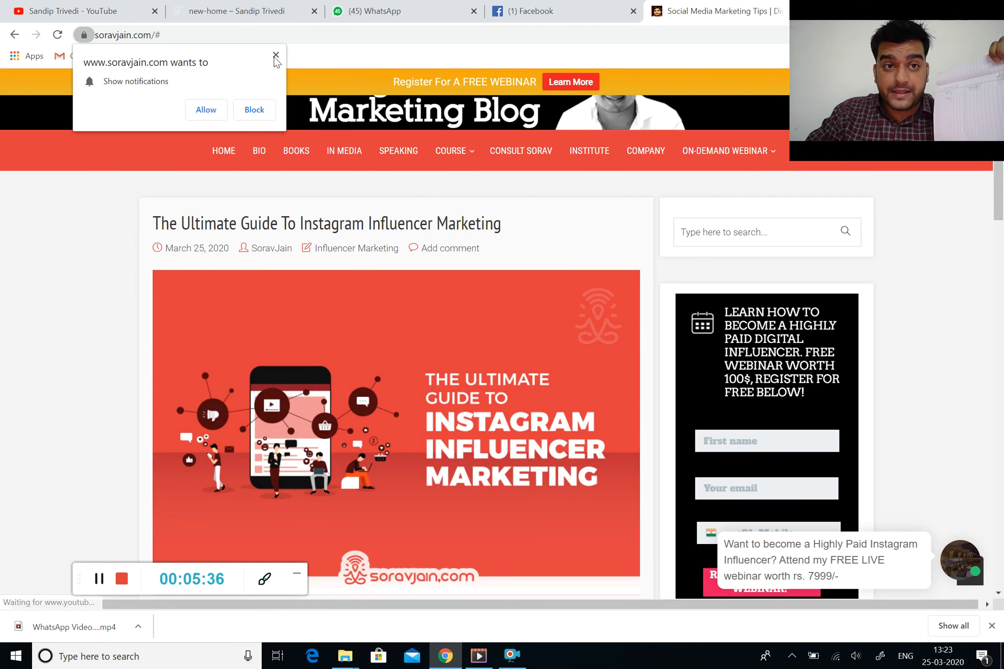
{"action": "left_click", "coordinate": [276, 54]}
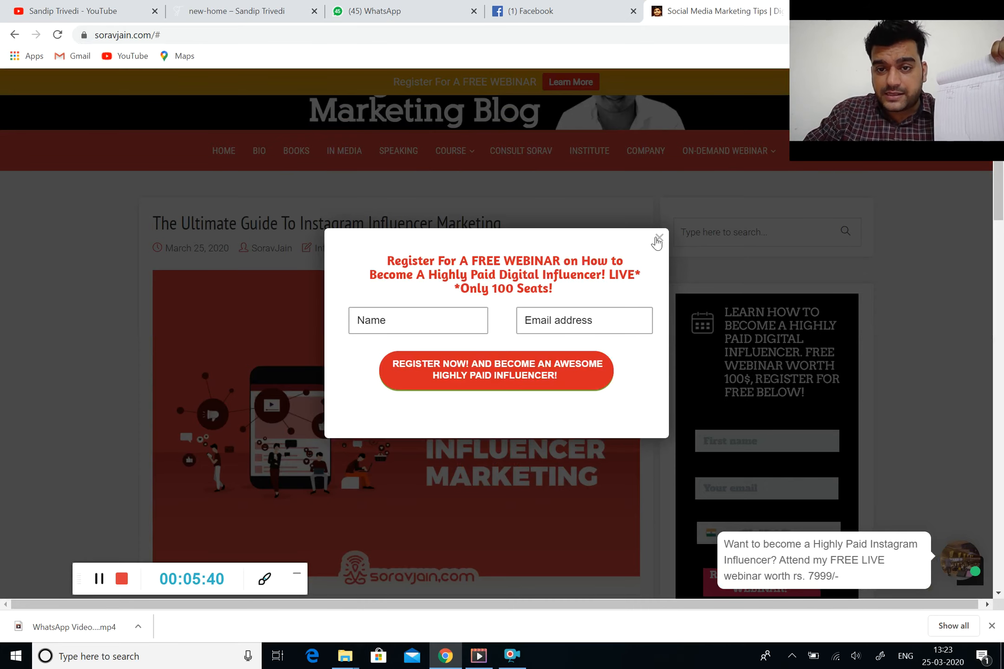
{"action": "left_click", "coordinate": [657, 239]}
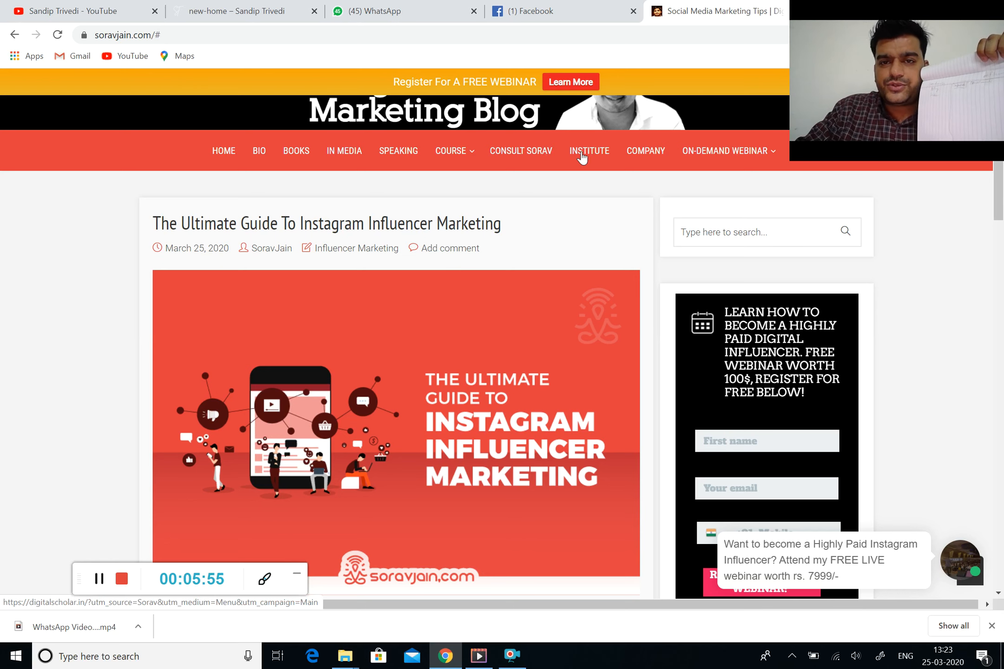
Open the blog's INSTITUTE page in a new tab and view it
{"action": "right_click", "coordinate": [580, 157]}
{"action": "left_click", "coordinate": [605, 164]}
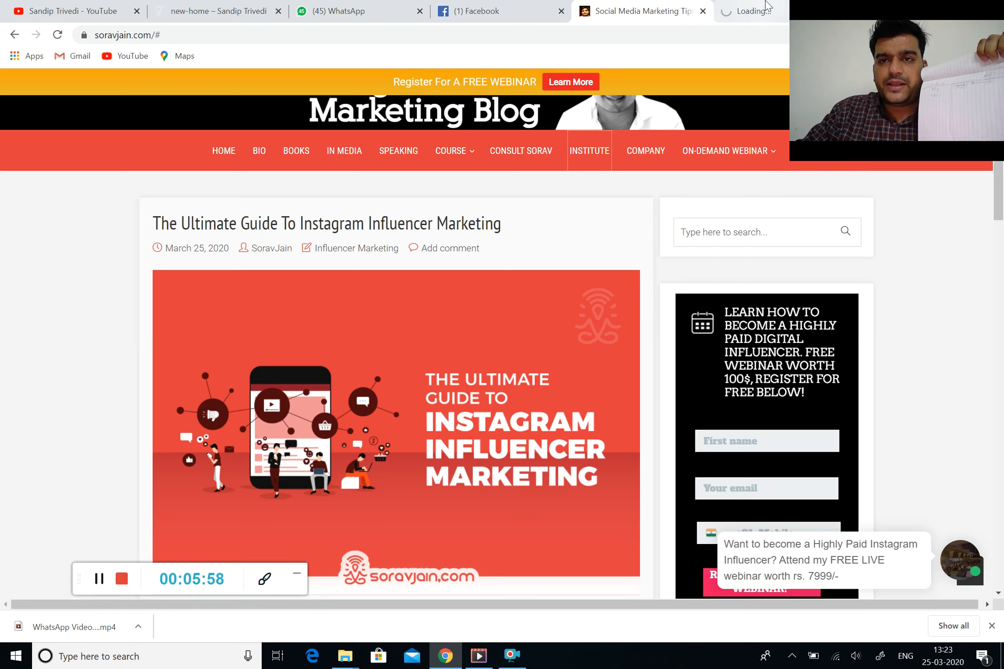
{"action": "left_click", "coordinate": [766, 7]}
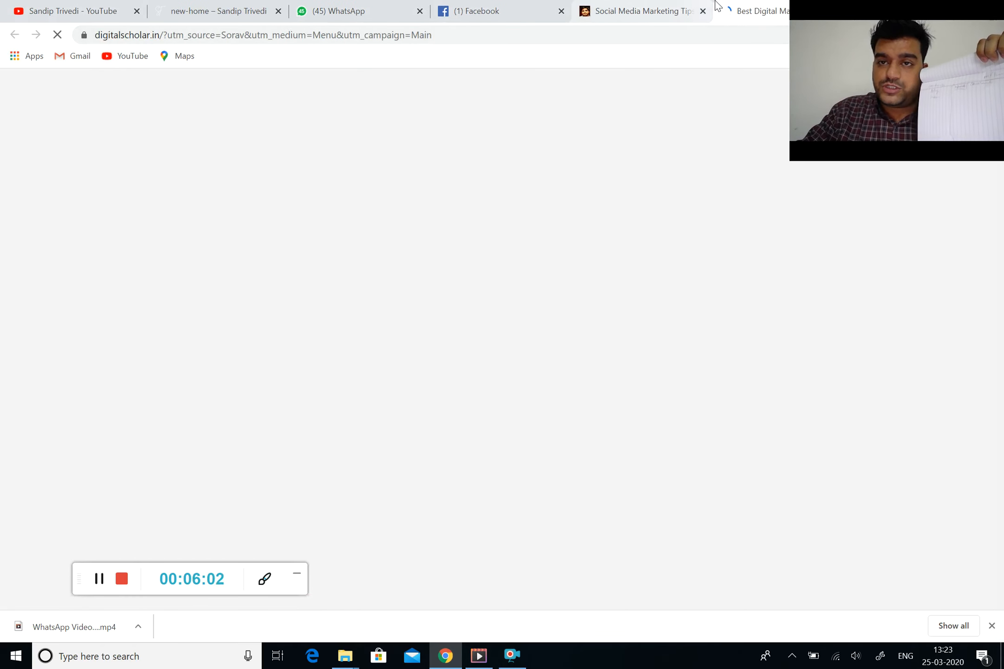
{"action": "left_click", "coordinate": [683, 8]}
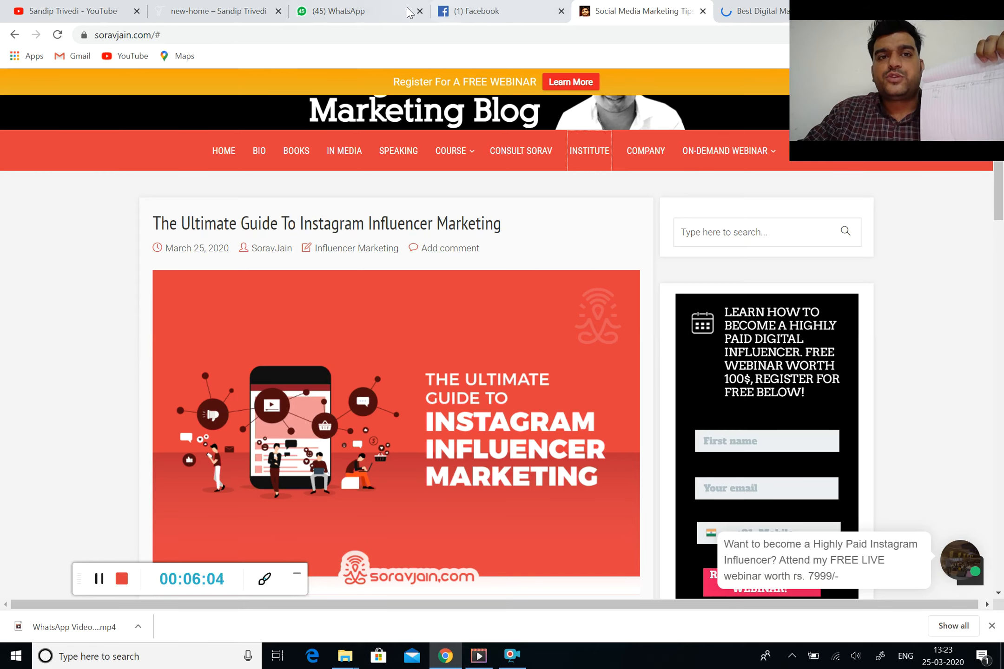
Cycle through the YouTube, personal home page, digitalscholar.in and blog tabs
{"action": "left_click", "coordinate": [100, 13]}
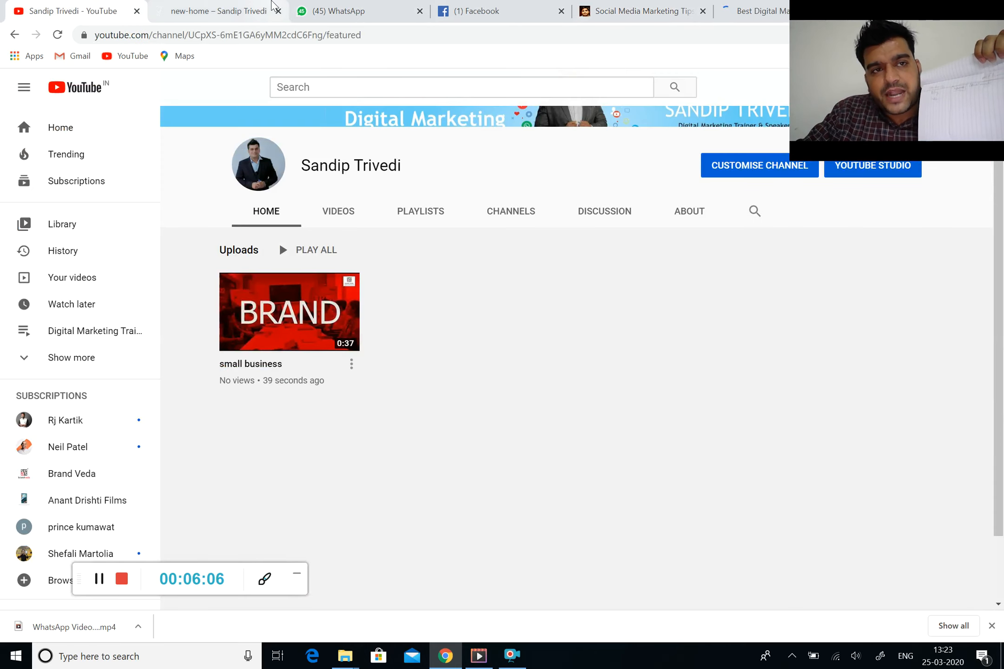
{"action": "left_click", "coordinate": [273, 4]}
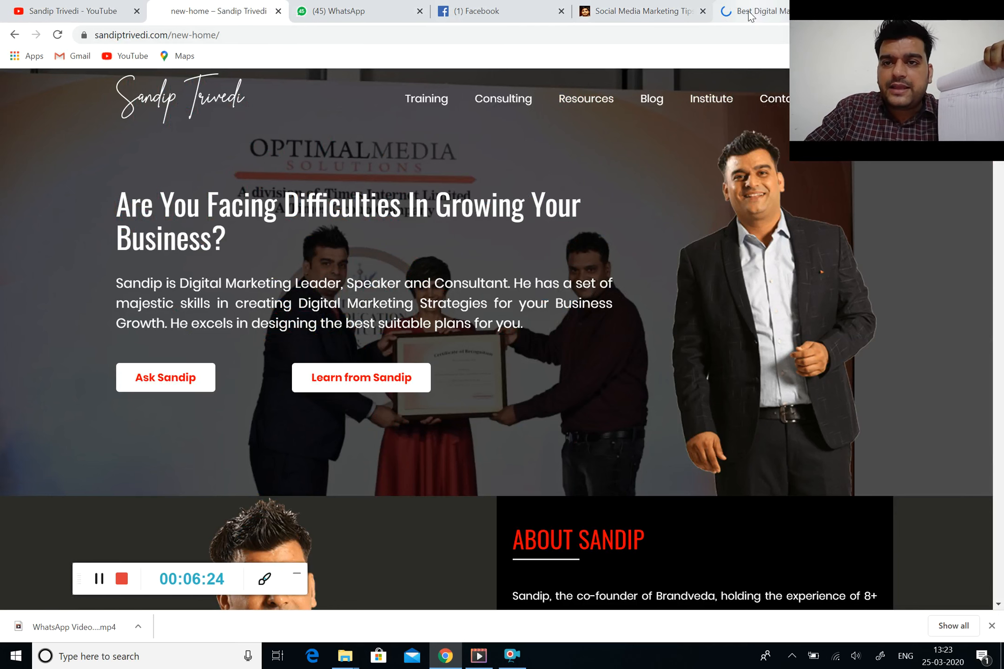
{"action": "left_click", "coordinate": [730, 4]}
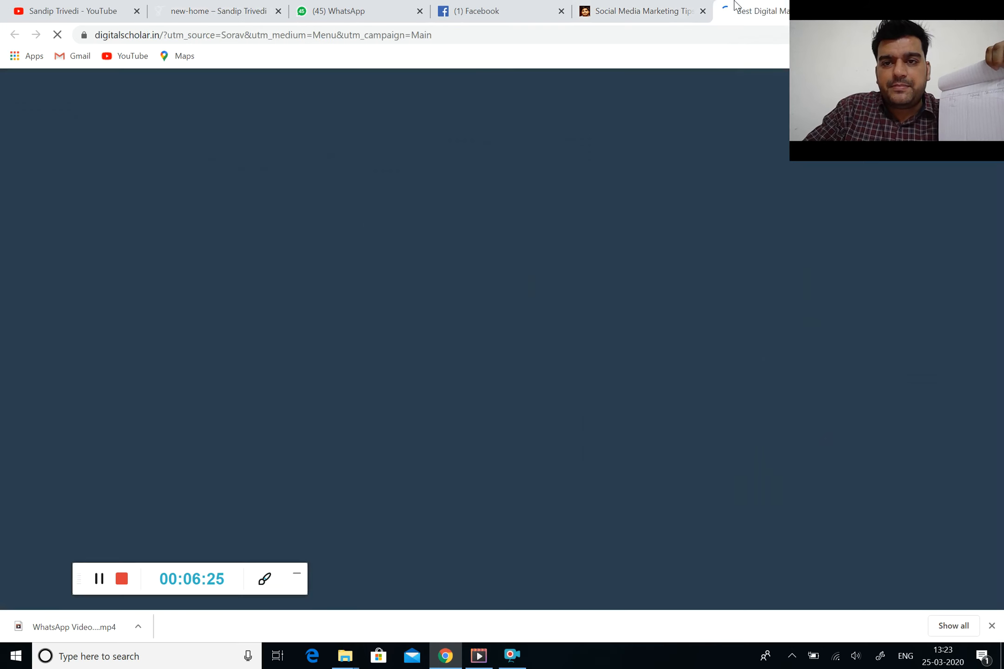
{"action": "left_click", "coordinate": [645, 8]}
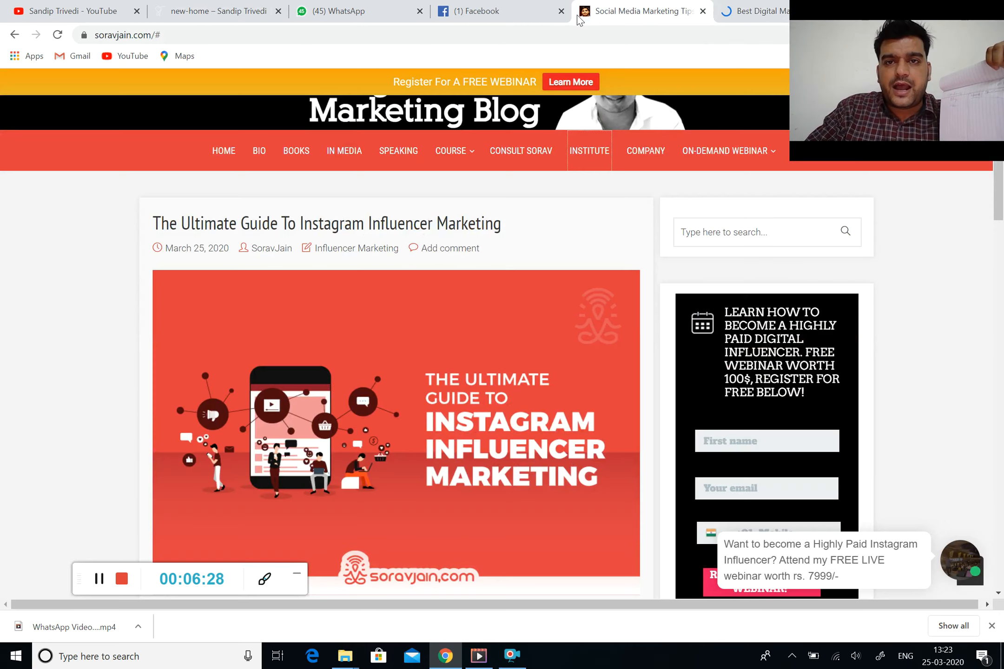
{"action": "left_click", "coordinate": [36, 14]}
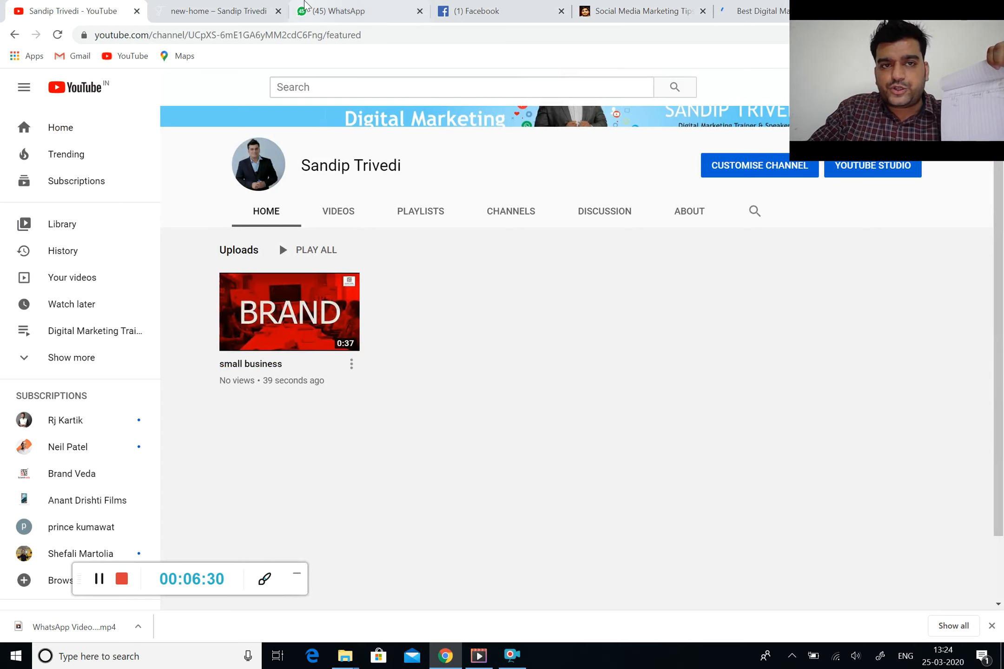
{"action": "left_click", "coordinate": [219, 12]}
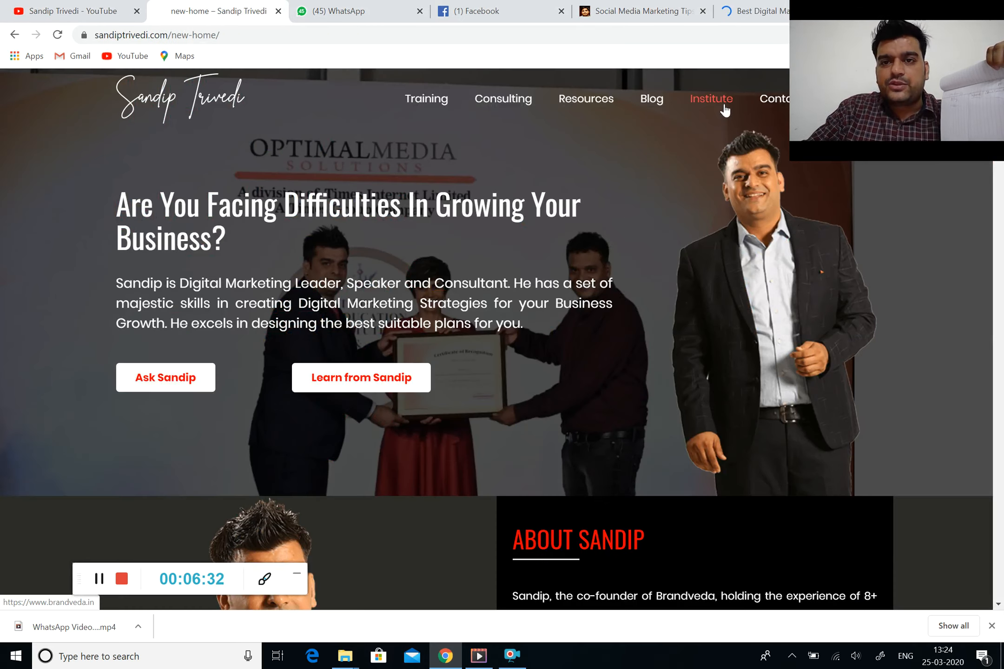
Open the BrandVeda institute site in a new tab and return to the personal homepage
{"action": "left_click", "coordinate": [721, 106]}
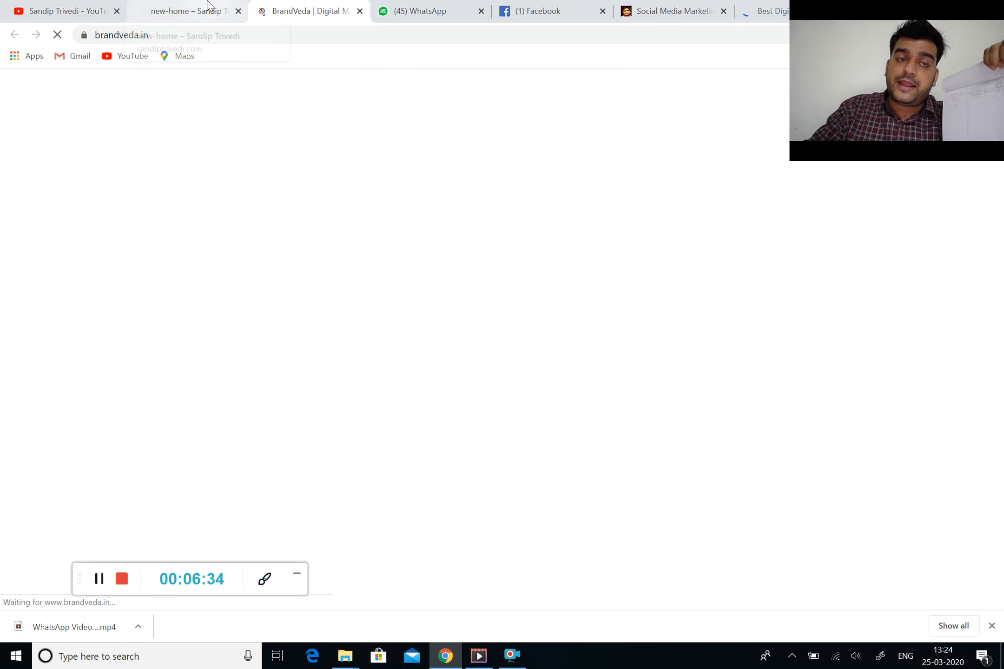
{"action": "left_click", "coordinate": [213, 14]}
{"action": "mouse_move", "coordinate": [491, 135]}
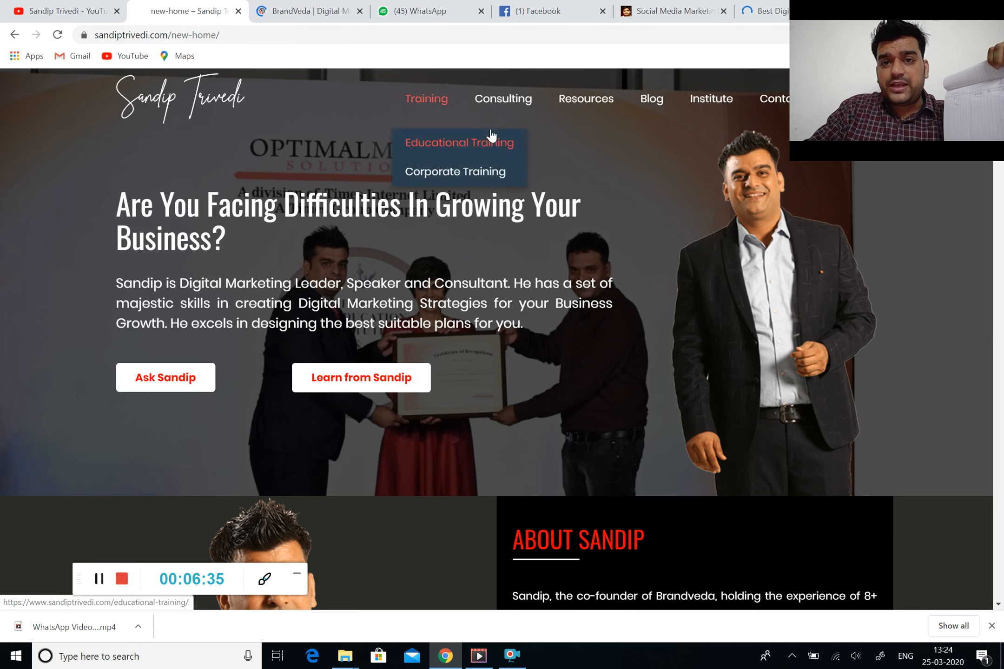
{"action": "left_click", "coordinate": [660, 40]}
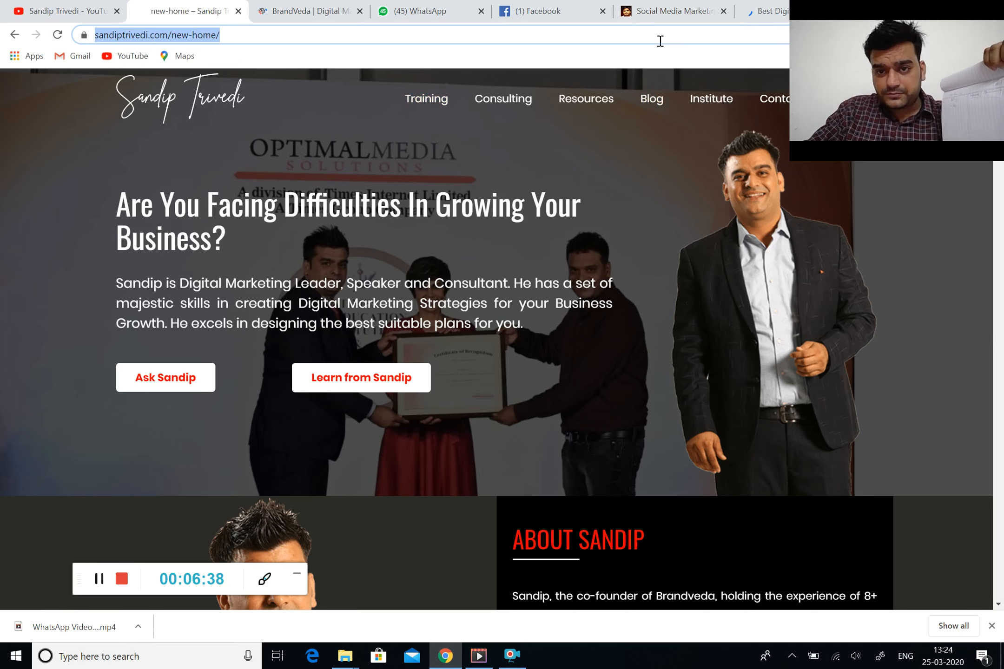
{"action": "left_click", "coordinate": [659, 13]}
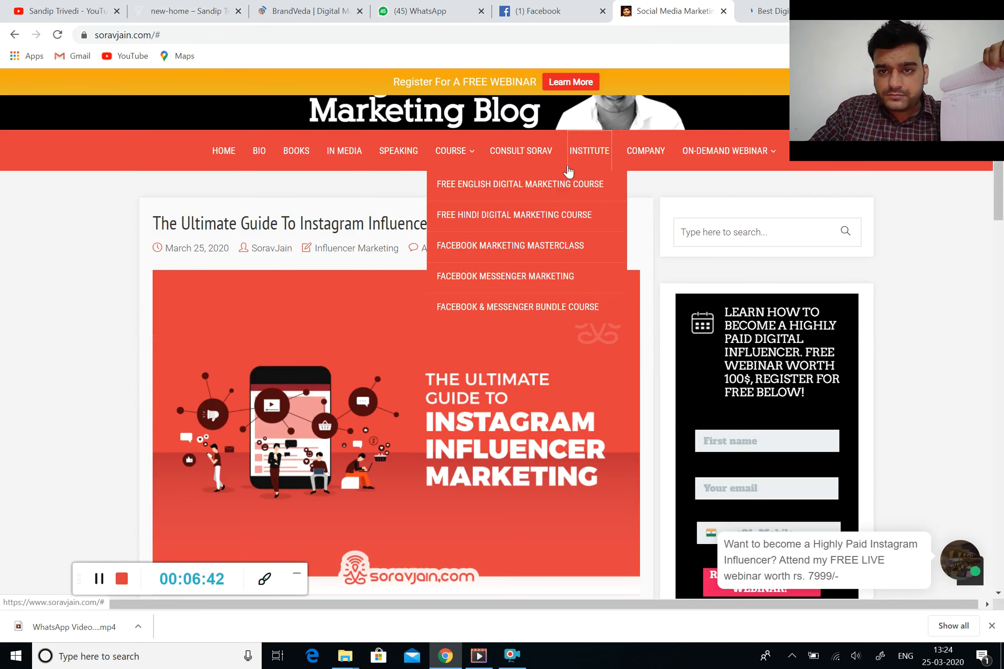
{"action": "left_click_drag", "start_coordinate": [826, 137], "coordinate": [926, 133]}
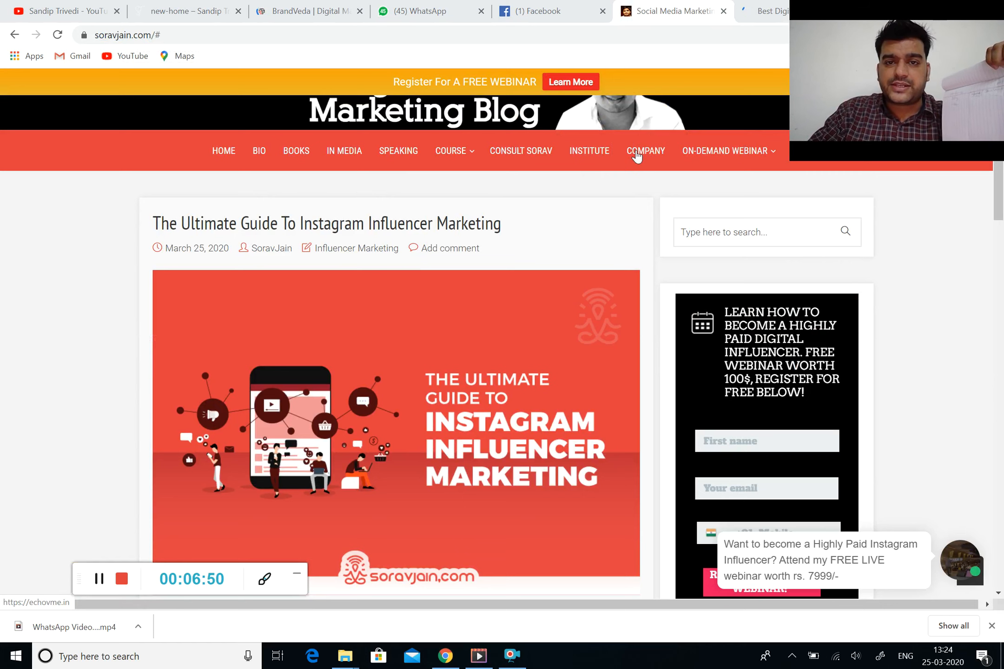
{"action": "mouse_move", "coordinate": [462, 155]}
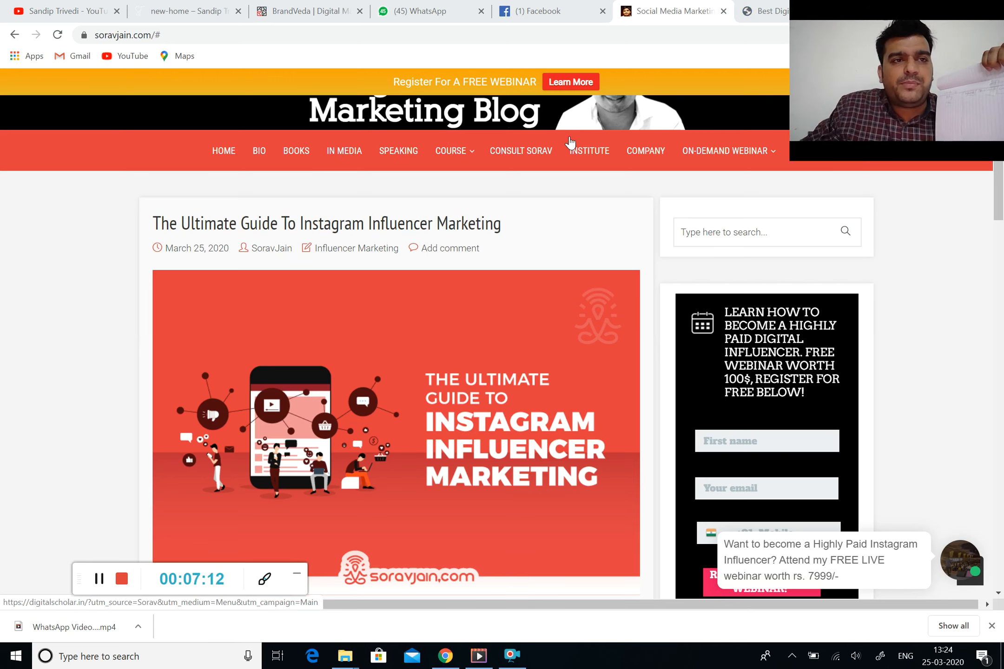
{"action": "left_click", "coordinate": [203, 6]}
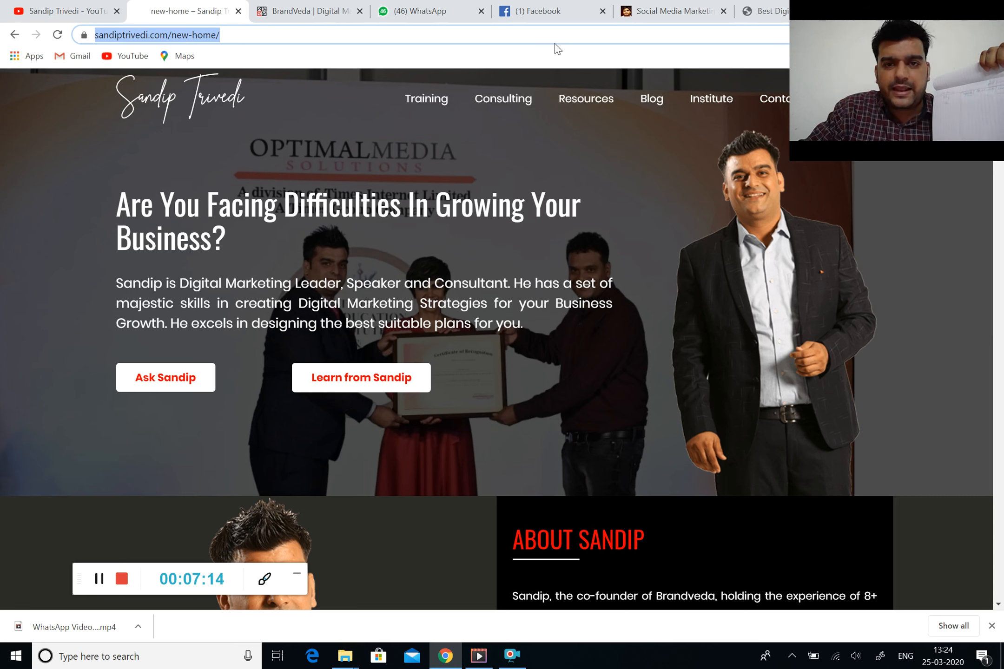
{"action": "mouse_move", "coordinate": [594, 112]}
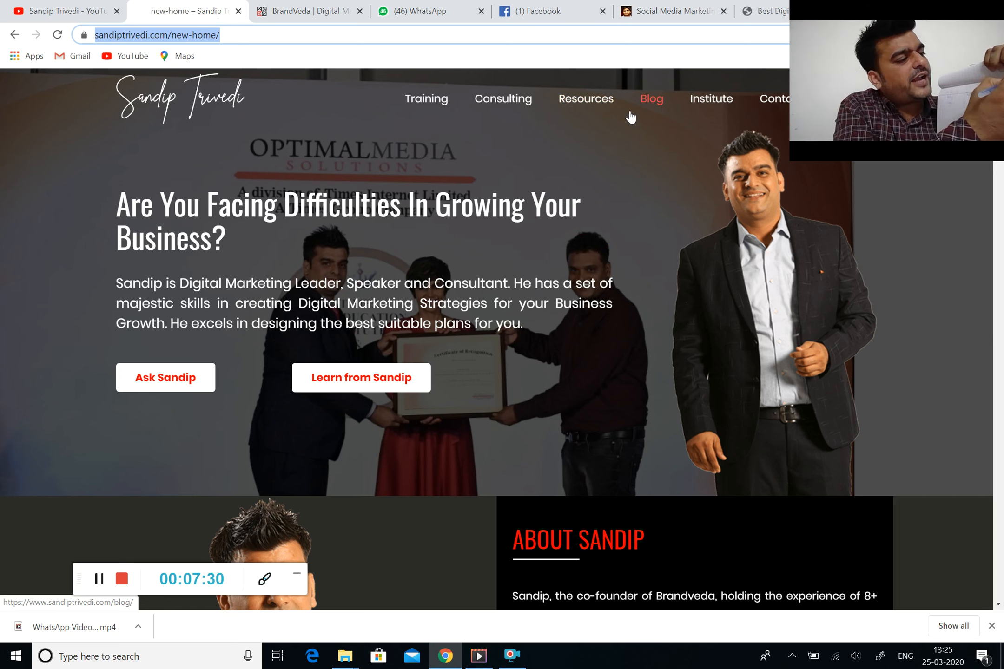
{"action": "mouse_move", "coordinate": [453, 98]}
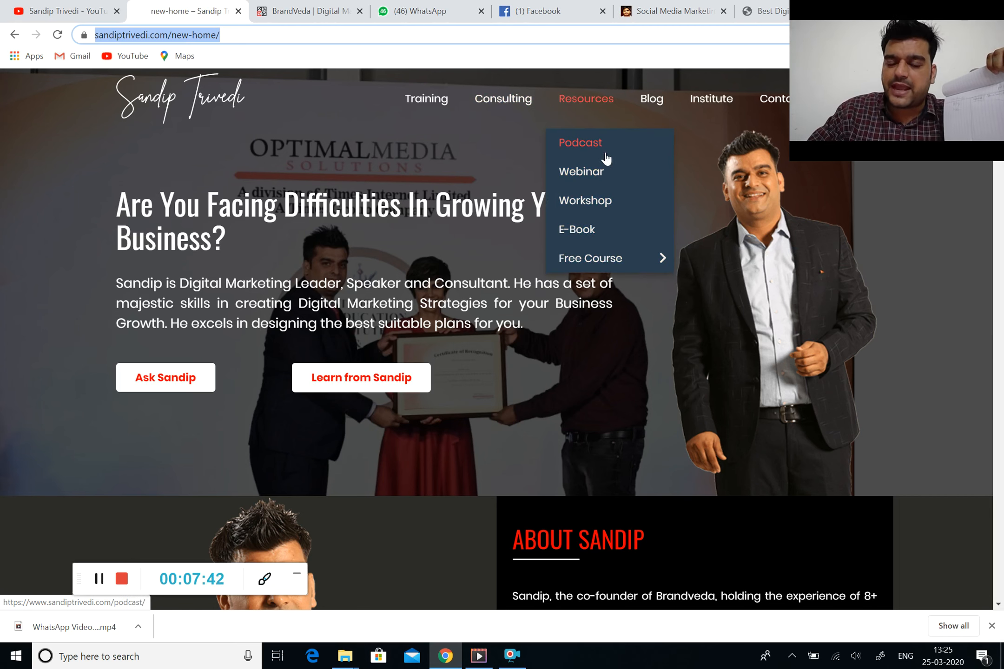
{"action": "mouse_move", "coordinate": [639, 262]}
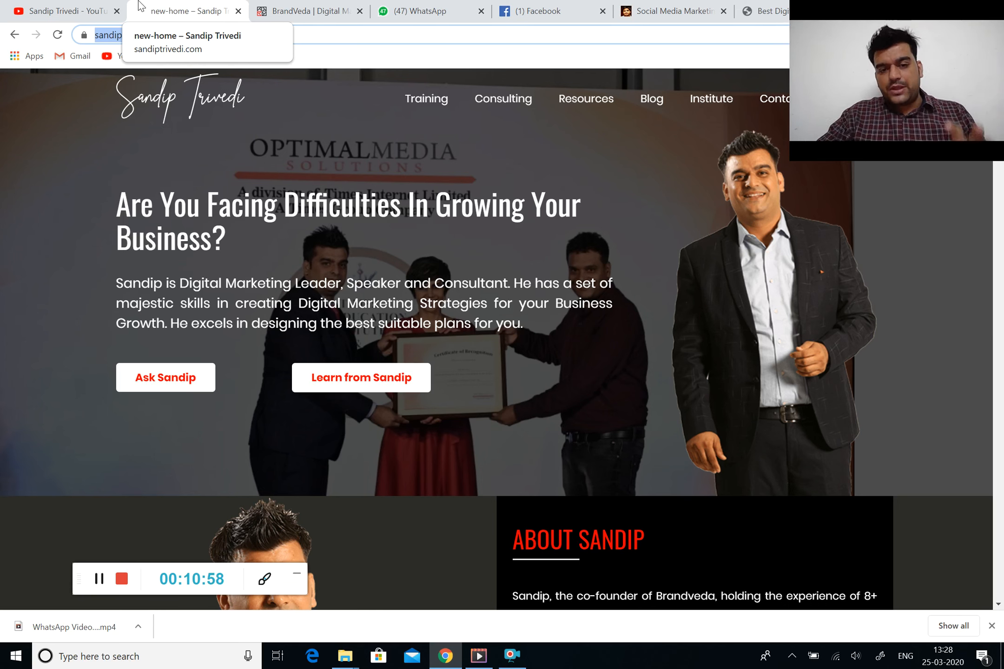
Switch to the BrandVeda institute tab showing its Enroll Now form
{"action": "mouse_move", "coordinate": [402, 72]}
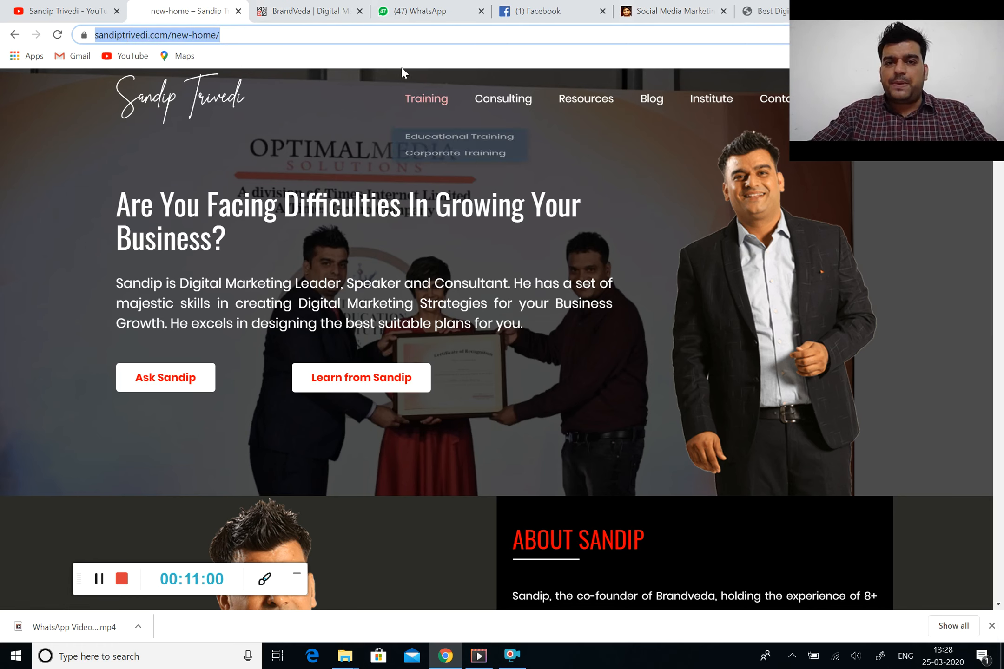
{"action": "left_click", "coordinate": [323, 6]}
Load godady.com to bring up GoDaddy India's homepage
{"action": "left_click", "coordinate": [292, 36]}
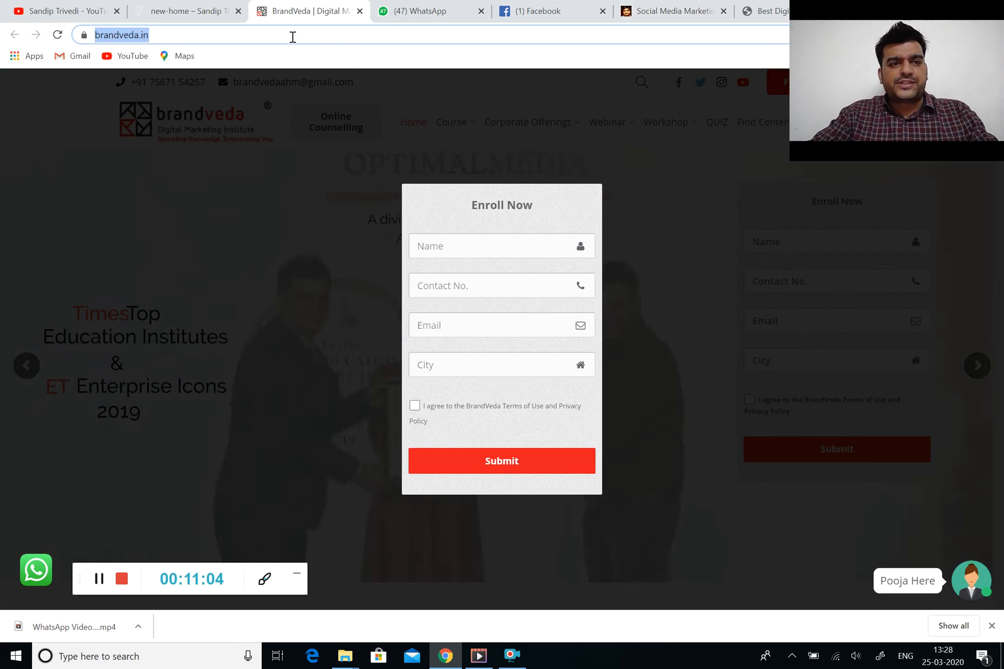
{"action": "type", "text": "godad"}
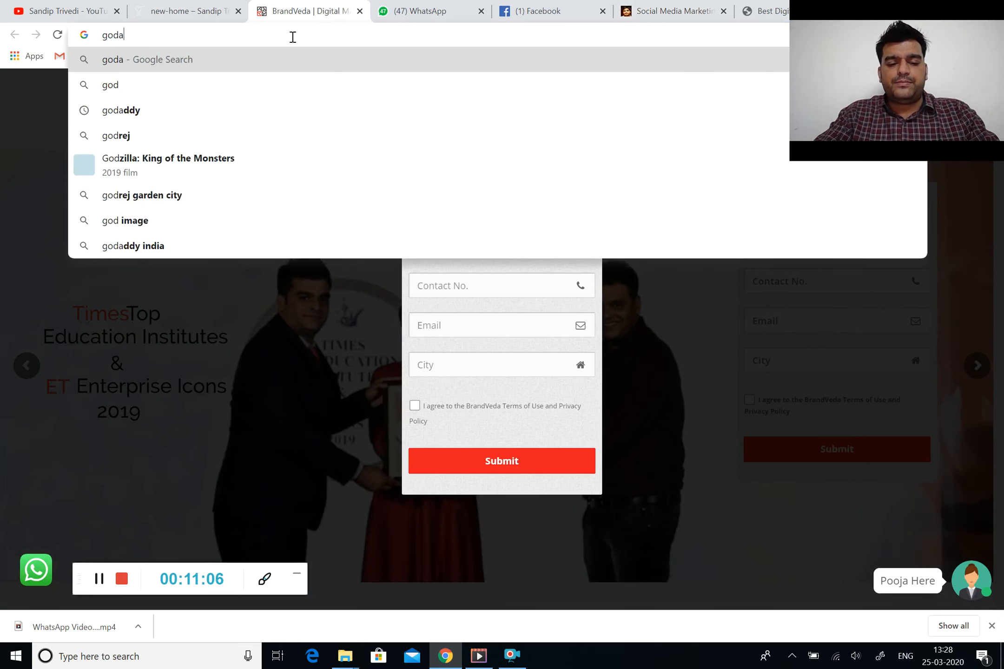
{"action": "type", "text": "y.com"}
{"action": "key", "text": "Return"}
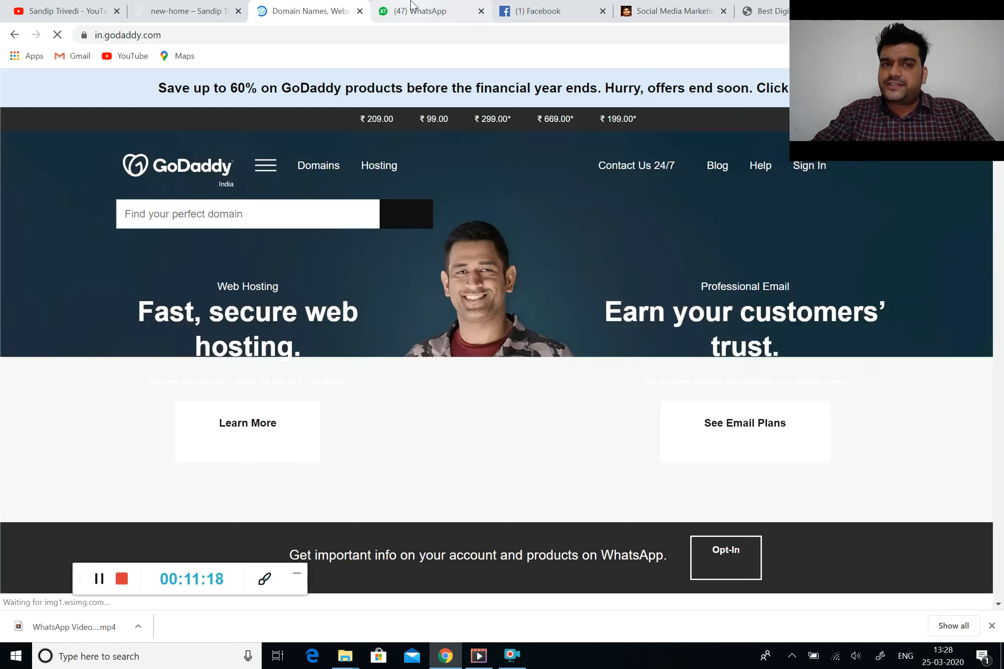
{"action": "left_click", "coordinate": [410, 9]}
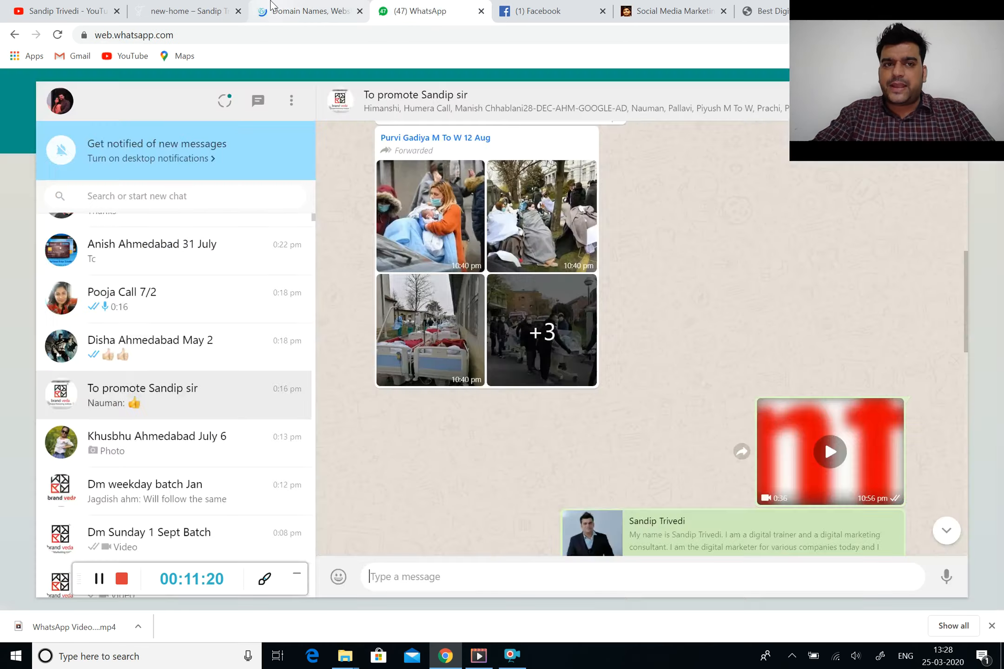
{"action": "left_click", "coordinate": [273, 10]}
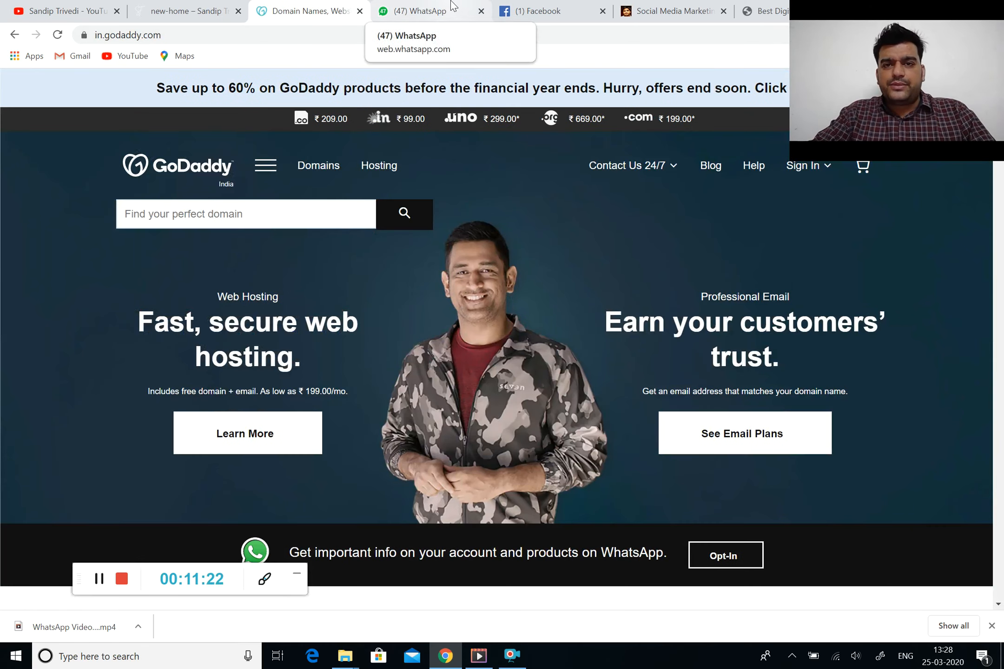
In the blog tab, search for bigrock and open BigRock's official website
{"action": "left_click", "coordinate": [636, 5]}
{"action": "left_click", "coordinate": [603, 39]}
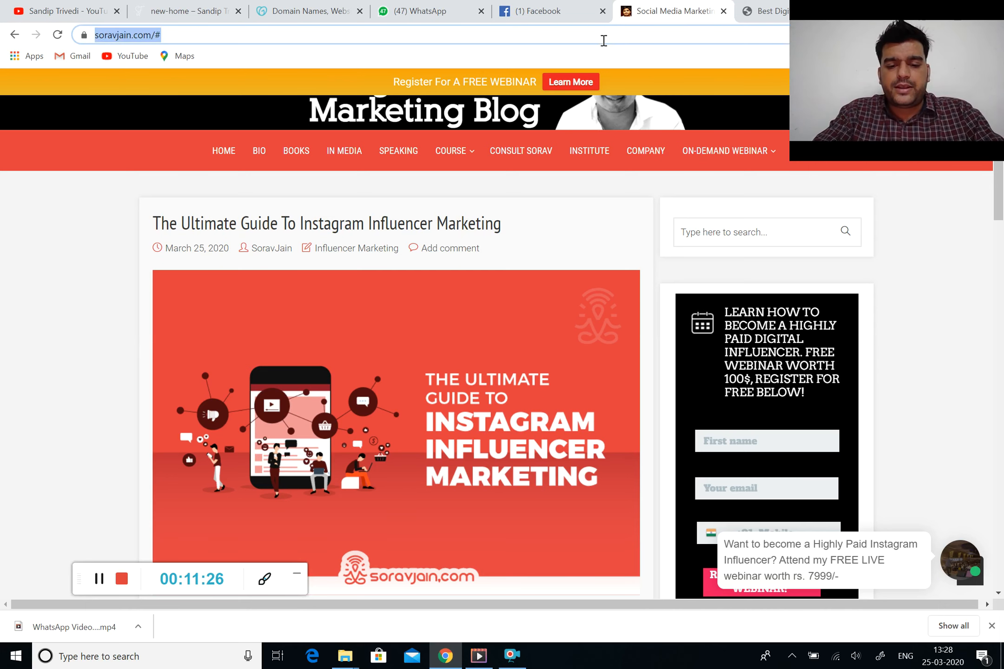
{"action": "type", "text": "bigrovc"}
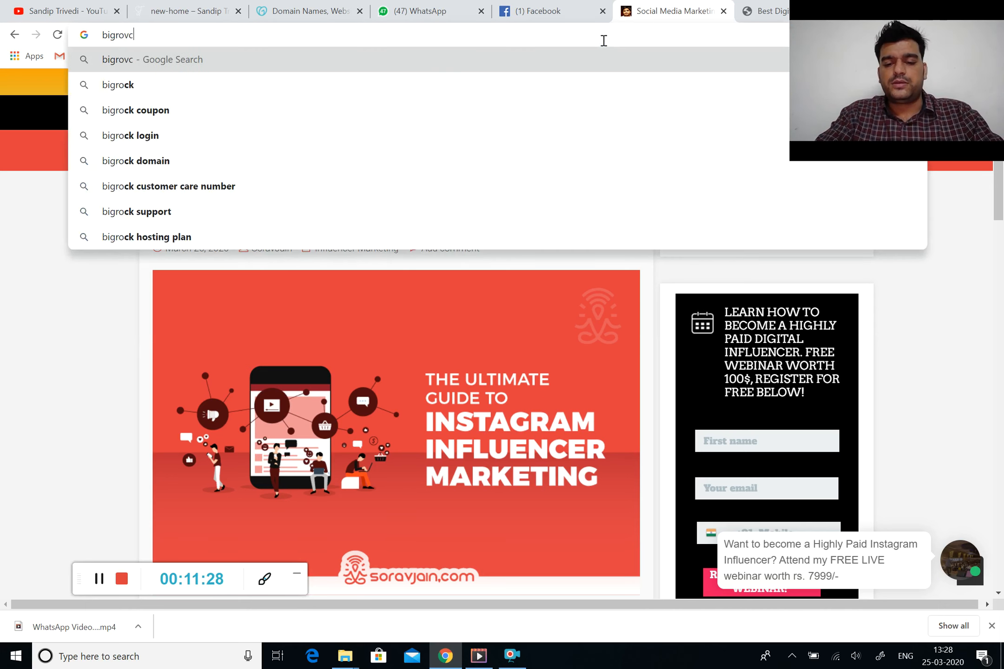
{"action": "key", "text": "BackSpace"}
{"action": "key", "text": "BackSpace"}
{"action": "type", "text": "ck"}
{"action": "key", "text": "Return"}
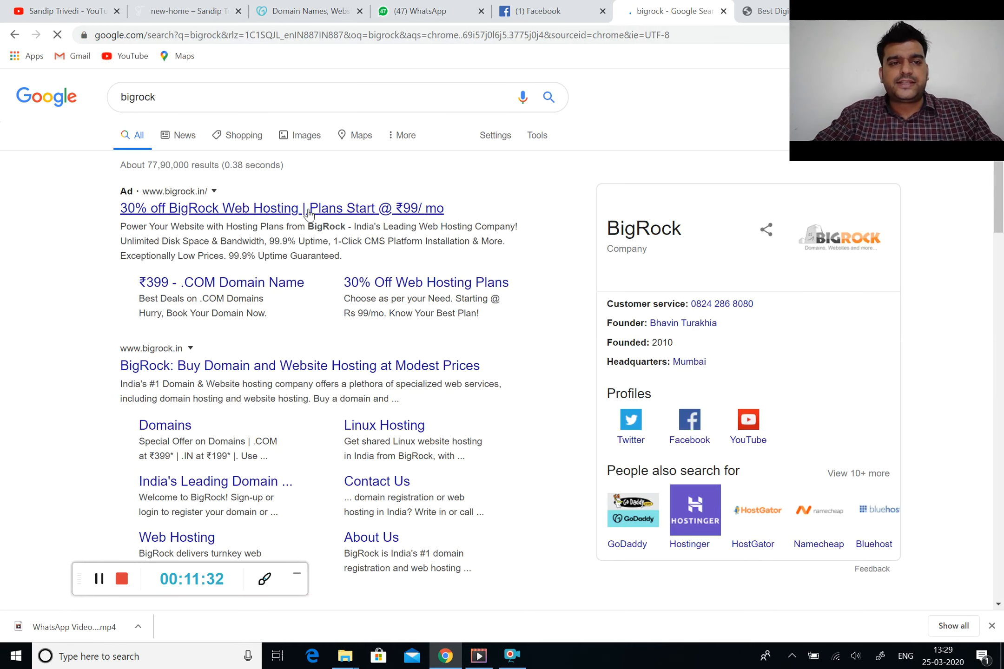
{"action": "left_click", "coordinate": [250, 366]}
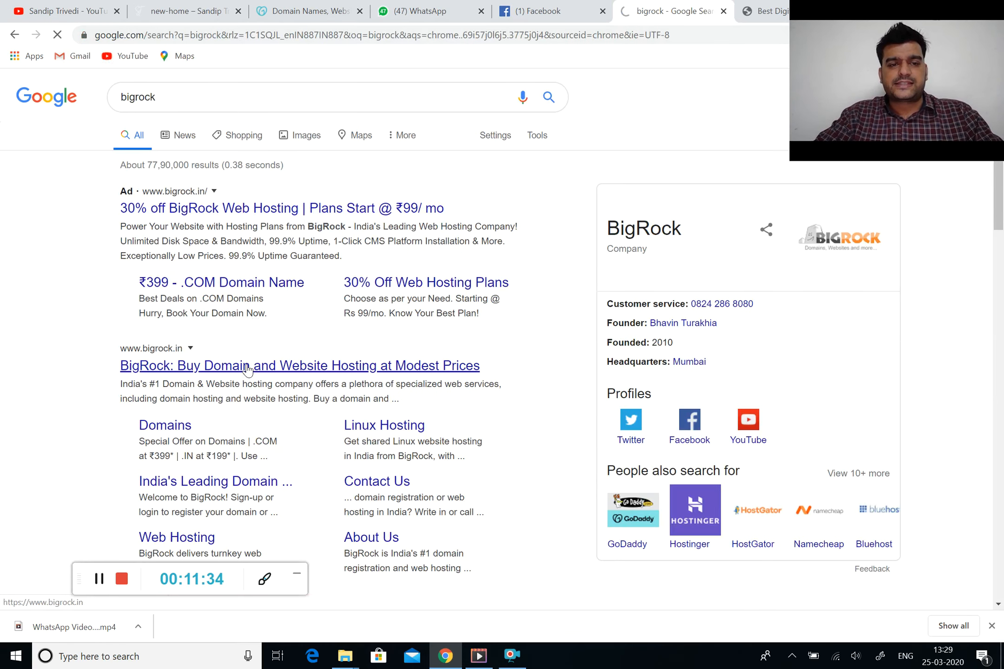
{"action": "left_click", "coordinate": [274, 10]}
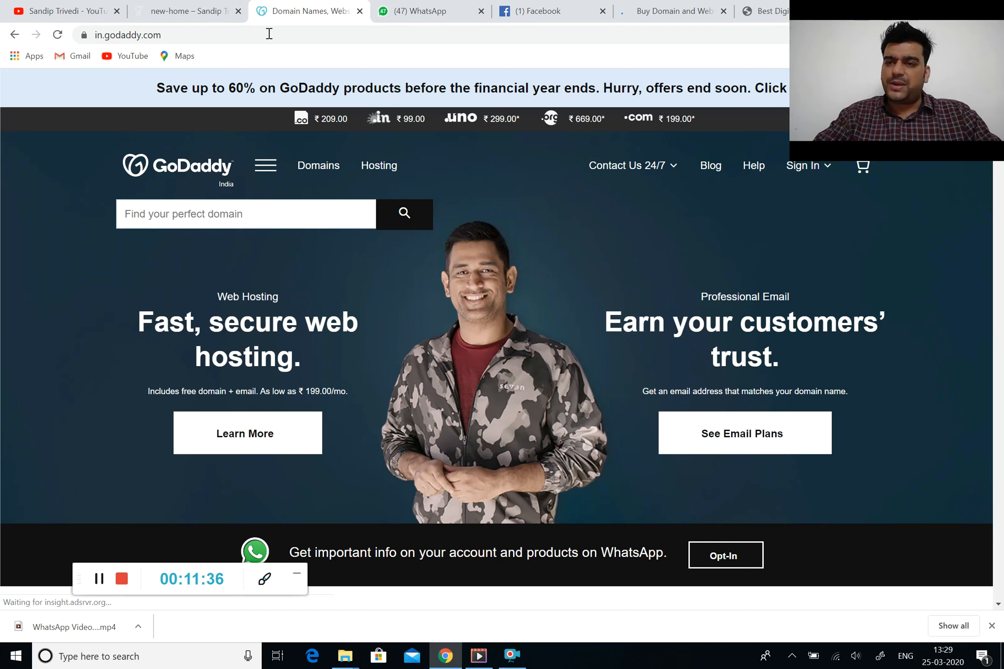
Search GoDaddy for the domain name clickbig
{"action": "left_click", "coordinate": [203, 216]}
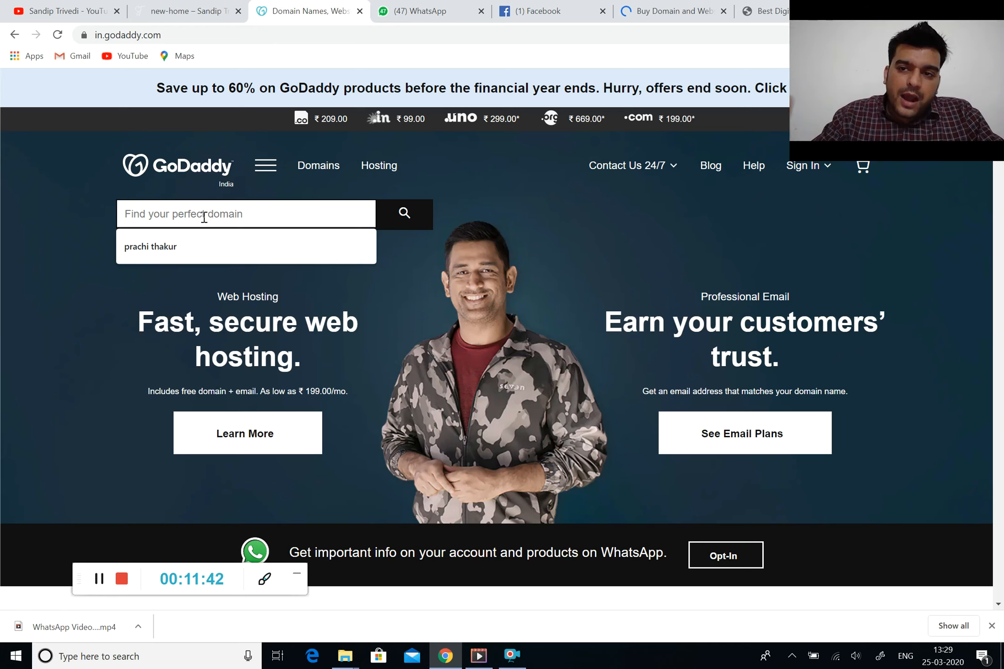
{"action": "type", "text": "cli"}
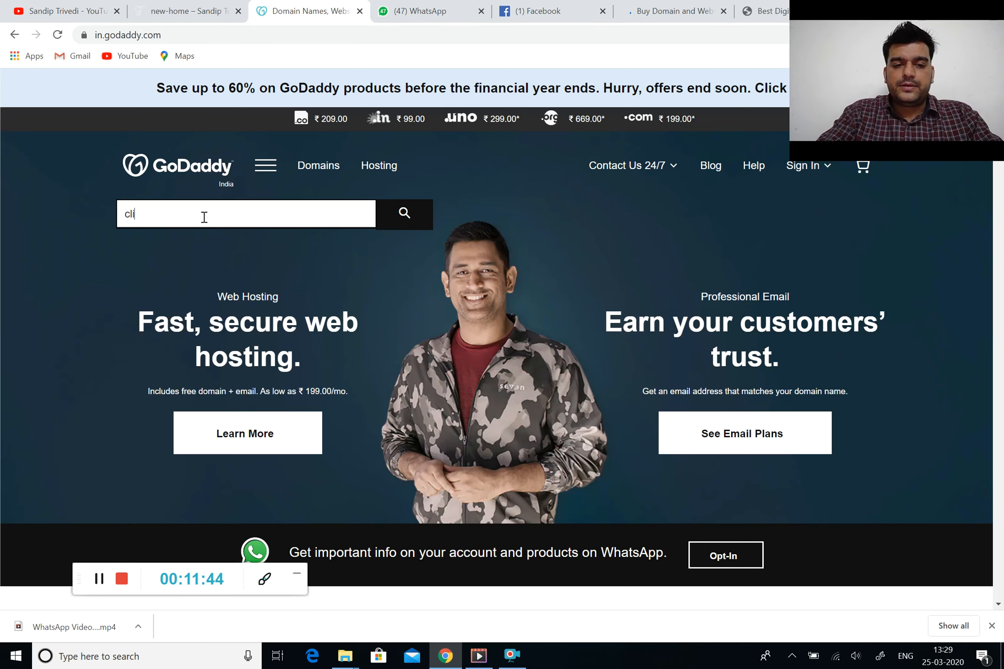
{"action": "type", "text": "ckg"}
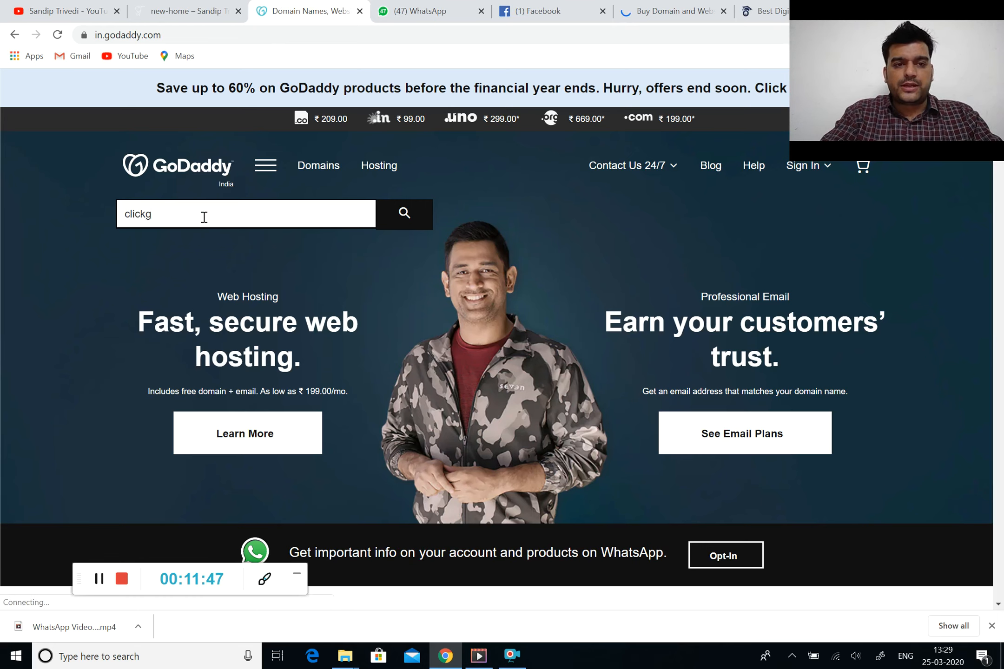
{"action": "key", "text": "BackSpace"}
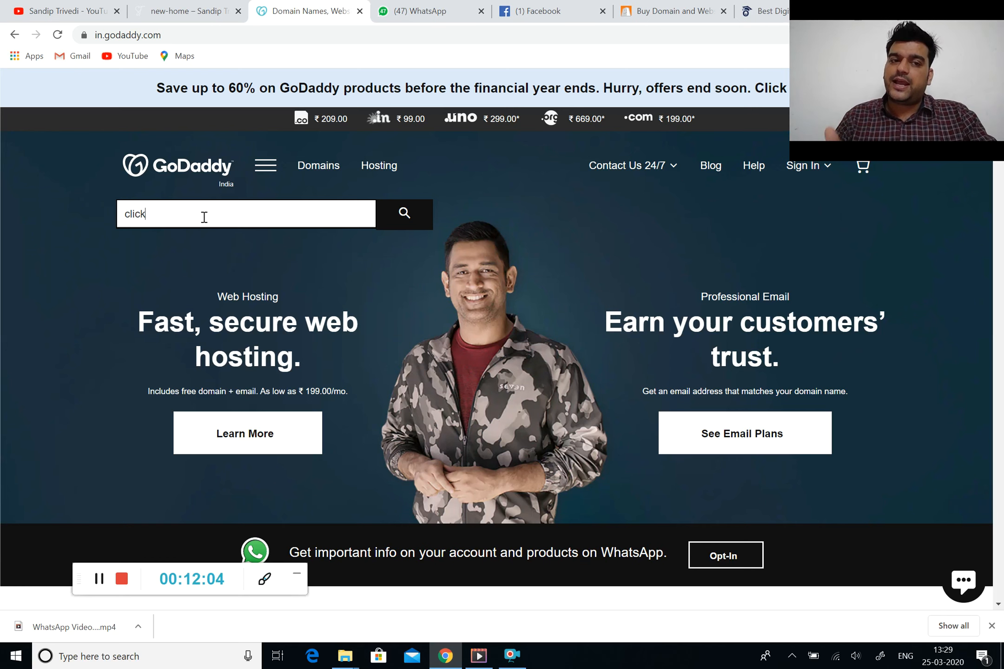
{"action": "type", "text": "big"}
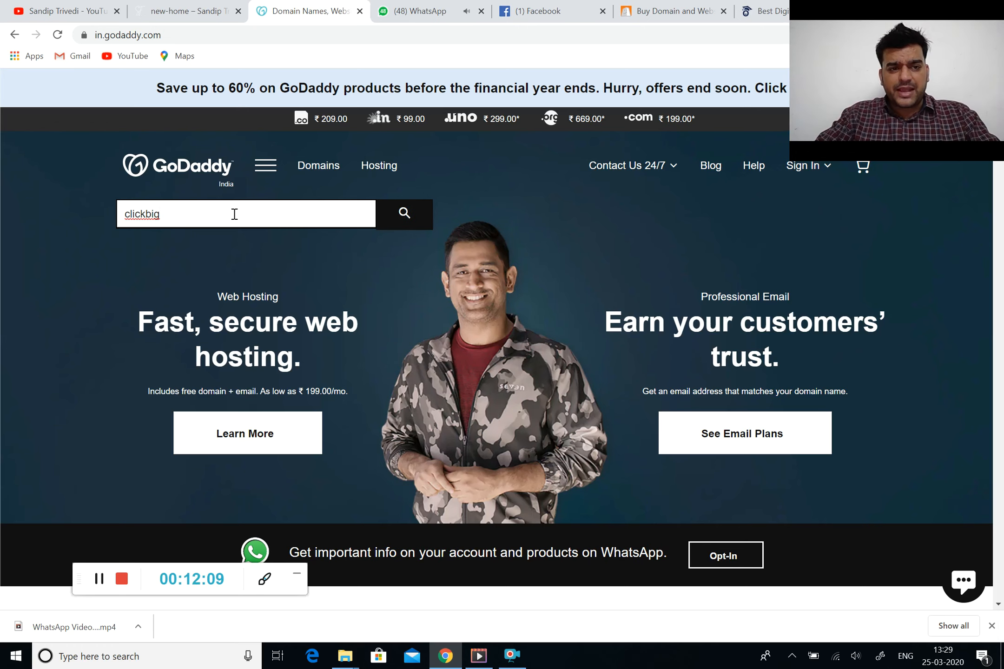
{"action": "left_click", "coordinate": [404, 223]}
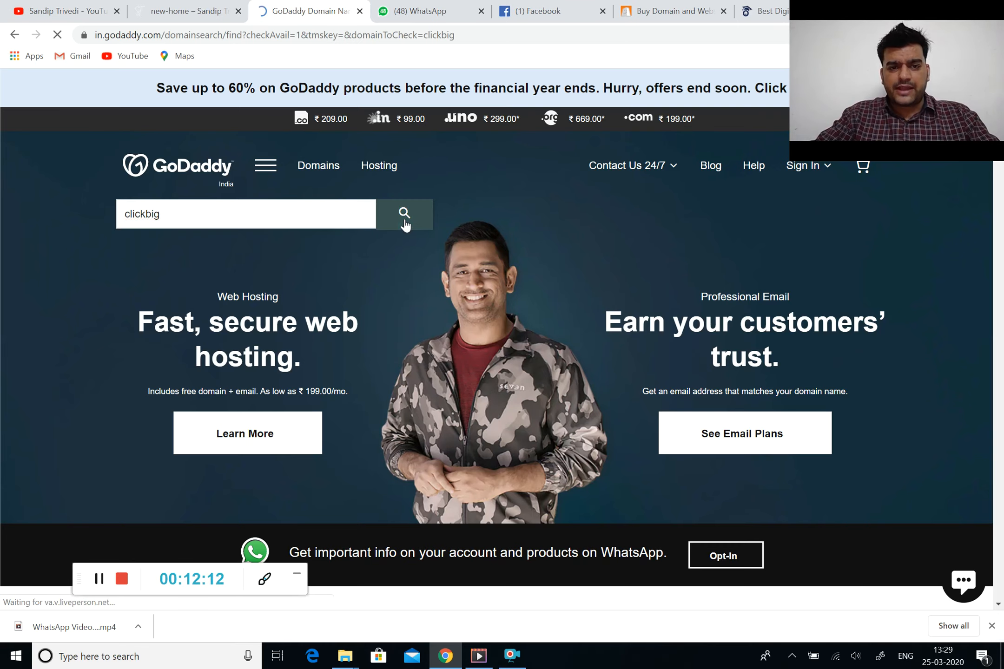
Run the same clickbig domain search on BigRock's website
{"action": "left_click", "coordinate": [670, 10]}
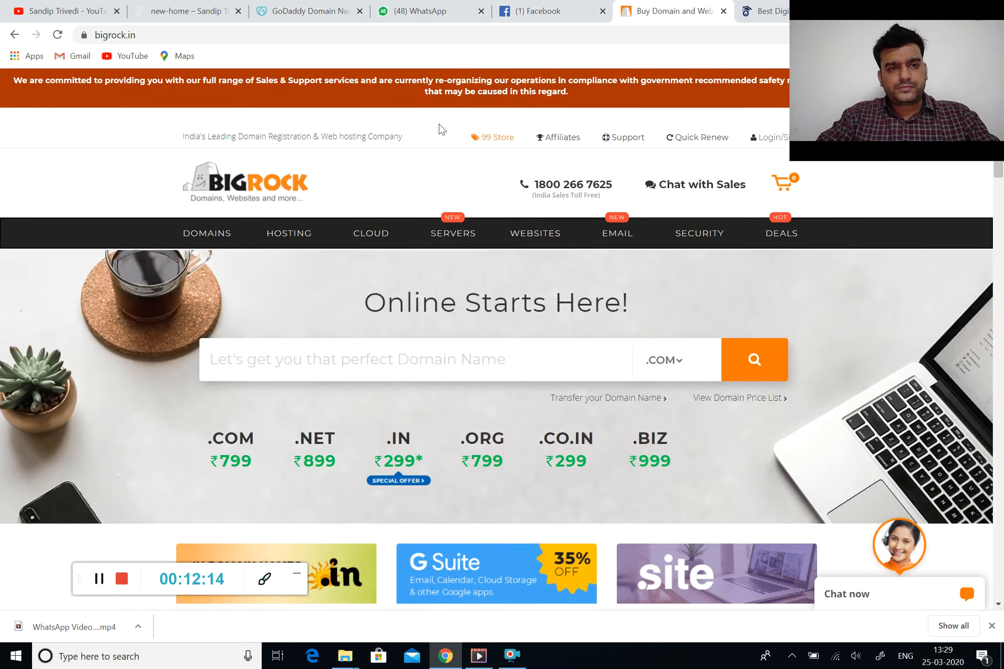
{"action": "scroll", "coordinate": [378, 304], "scroll_direction": "down", "scroll_amount": 2}
{"action": "left_click", "coordinate": [338, 262]}
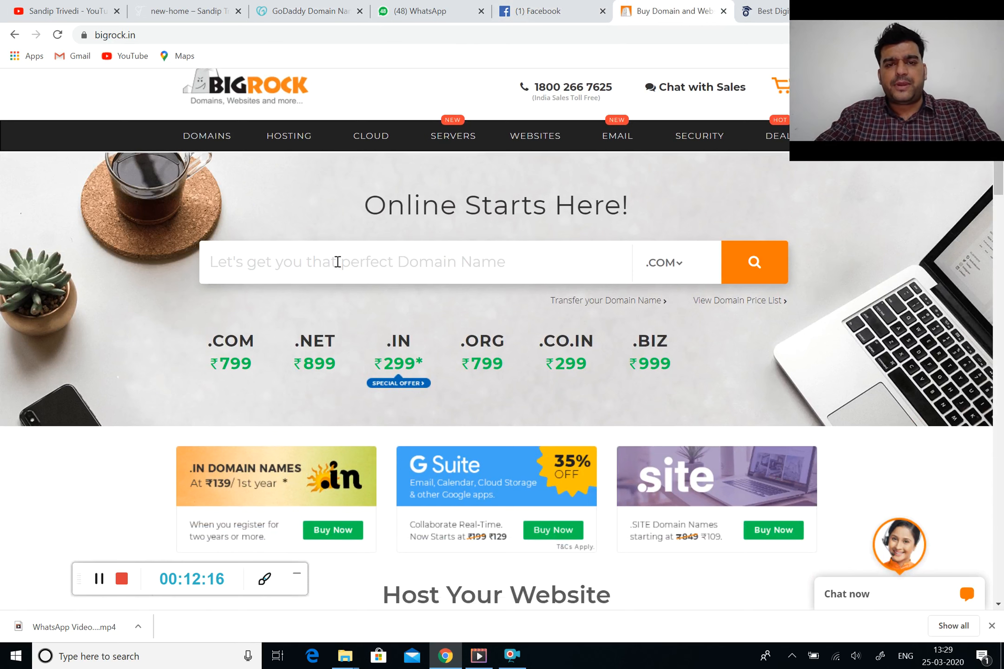
{"action": "type", "text": "click"}
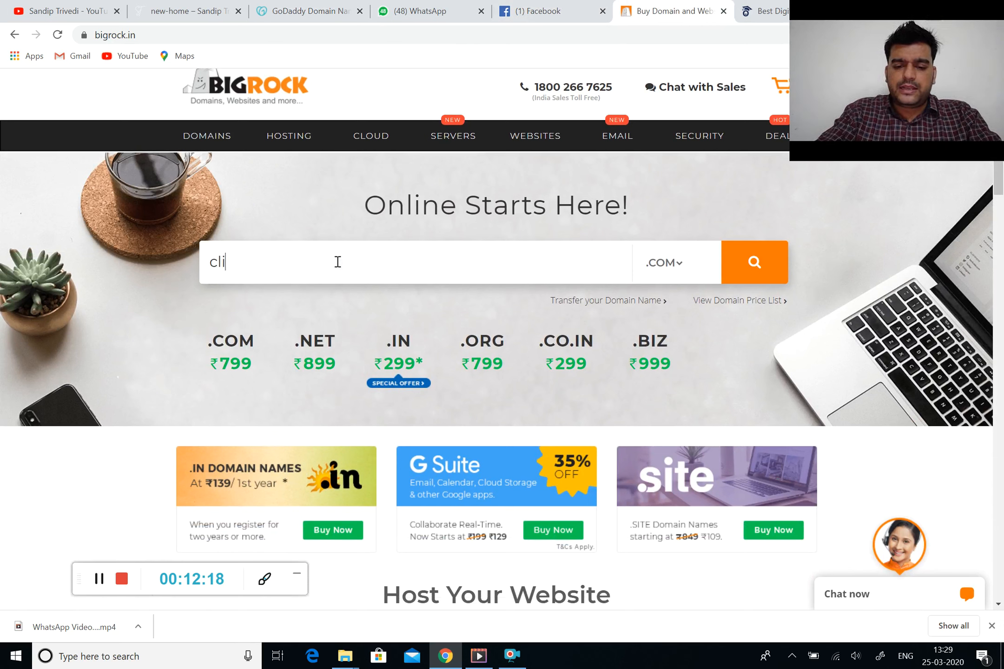
{"action": "type", "text": "big"}
{"action": "key", "text": "Return"}
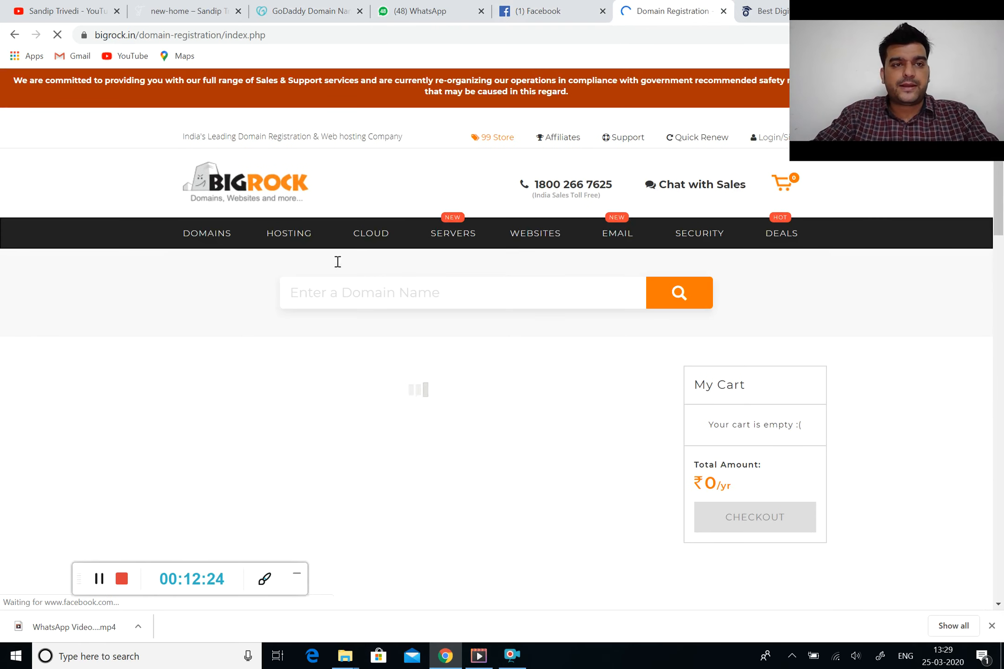
{"action": "left_click", "coordinate": [186, 11]}
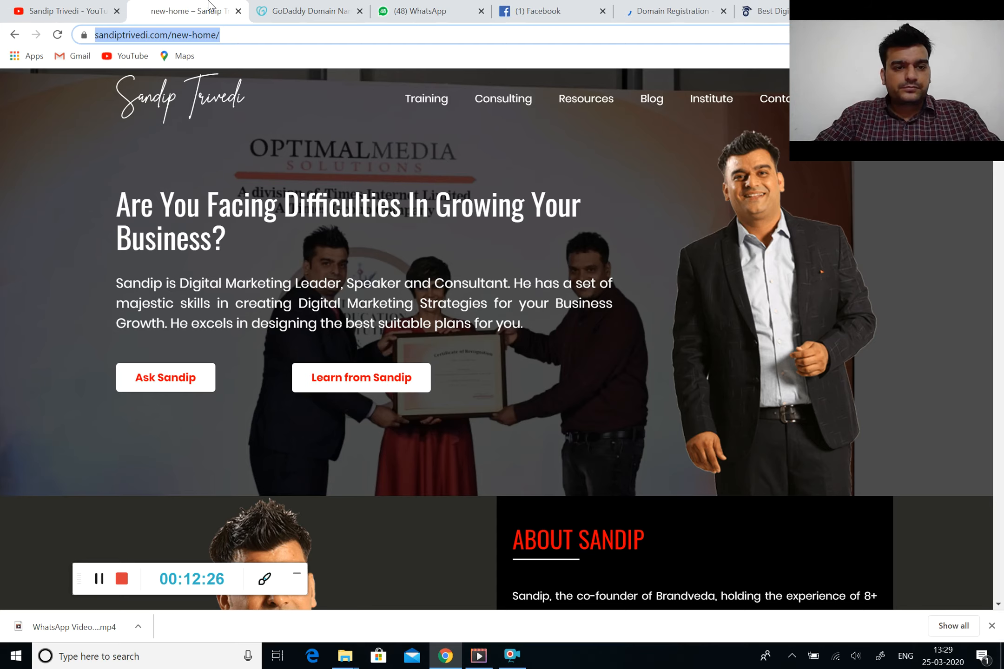
Highlight clickbig.com's premium price ₹1,66,66,666.67 in GoDaddy's results and review the .in and .co.in alternatives
{"action": "left_click", "coordinate": [285, 10]}
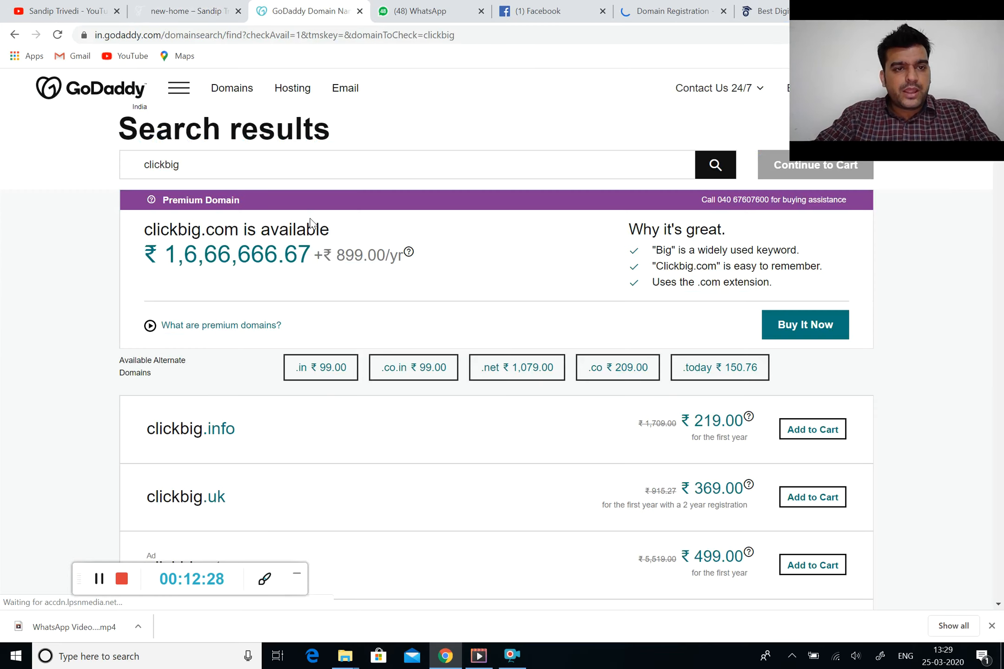
{"action": "scroll", "coordinate": [310, 223], "scroll_direction": "down", "scroll_amount": 1}
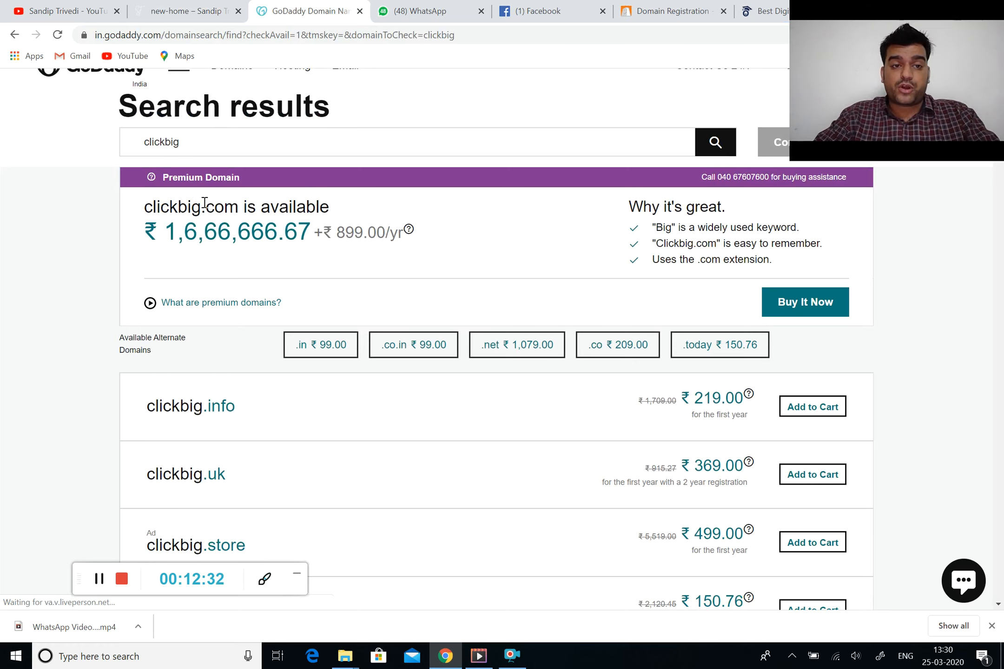
{"action": "left_click_drag", "start_coordinate": [163, 231], "coordinate": [281, 239]}
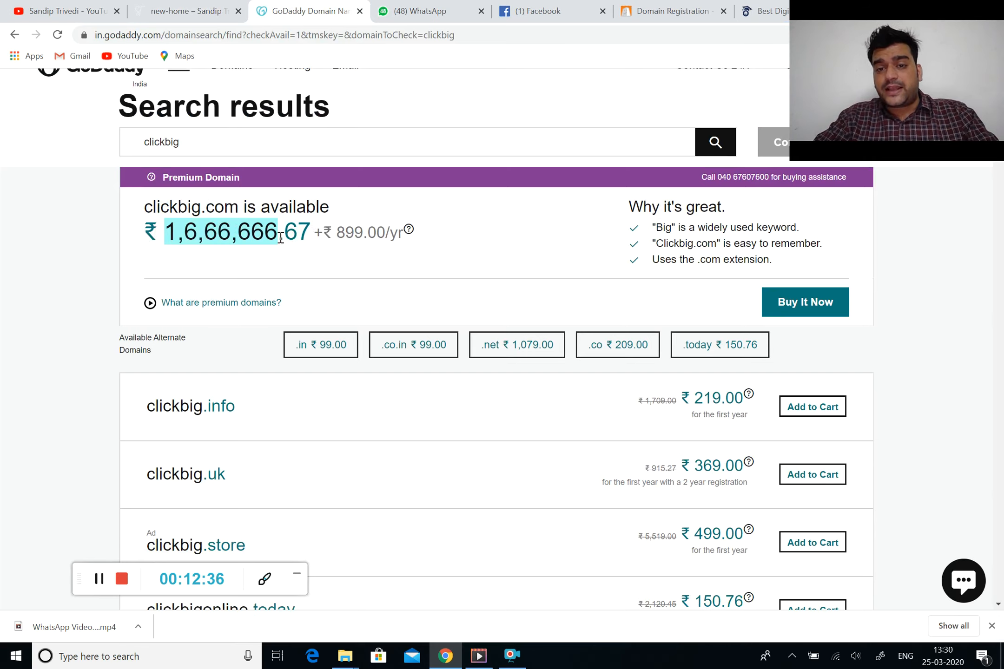
{"action": "scroll", "coordinate": [281, 239], "scroll_direction": "down", "scroll_amount": 3}
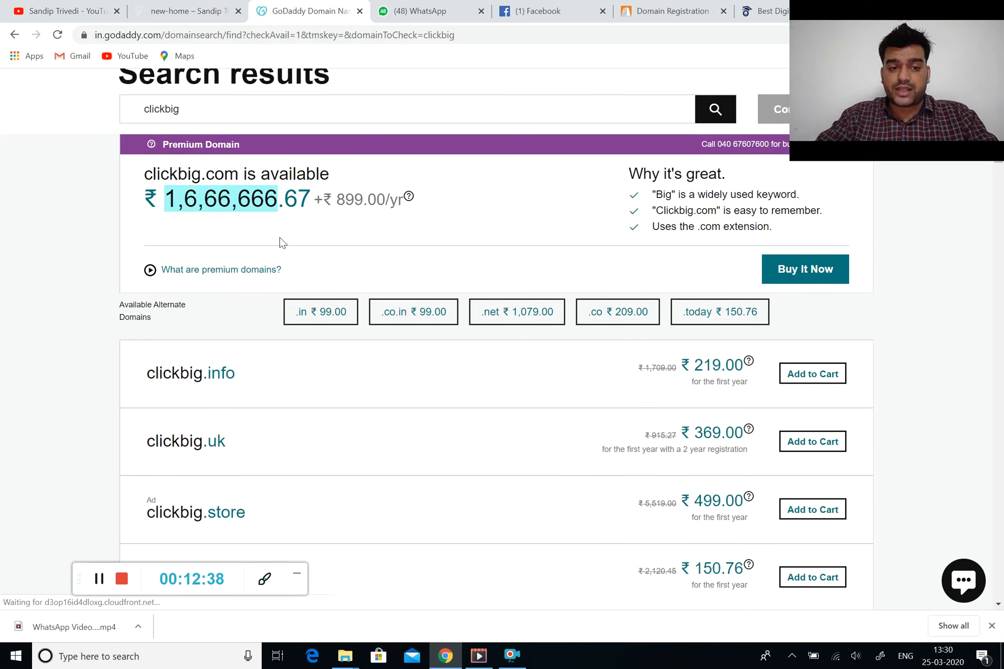
{"action": "scroll", "coordinate": [251, 307], "scroll_direction": "down", "scroll_amount": 3}
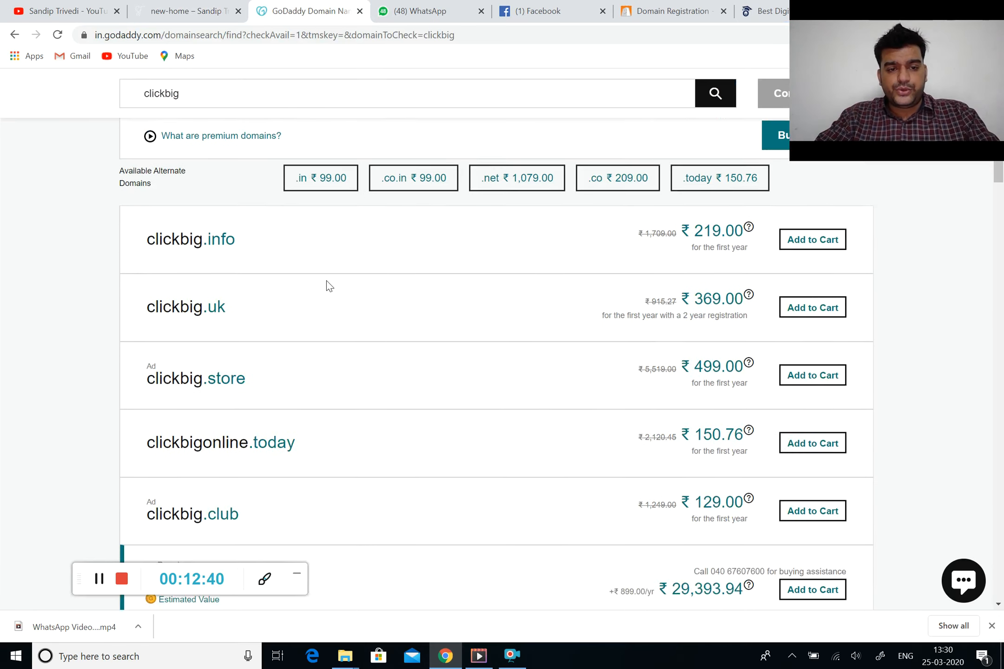
{"action": "scroll", "coordinate": [329, 284], "scroll_direction": "down", "scroll_amount": 10}
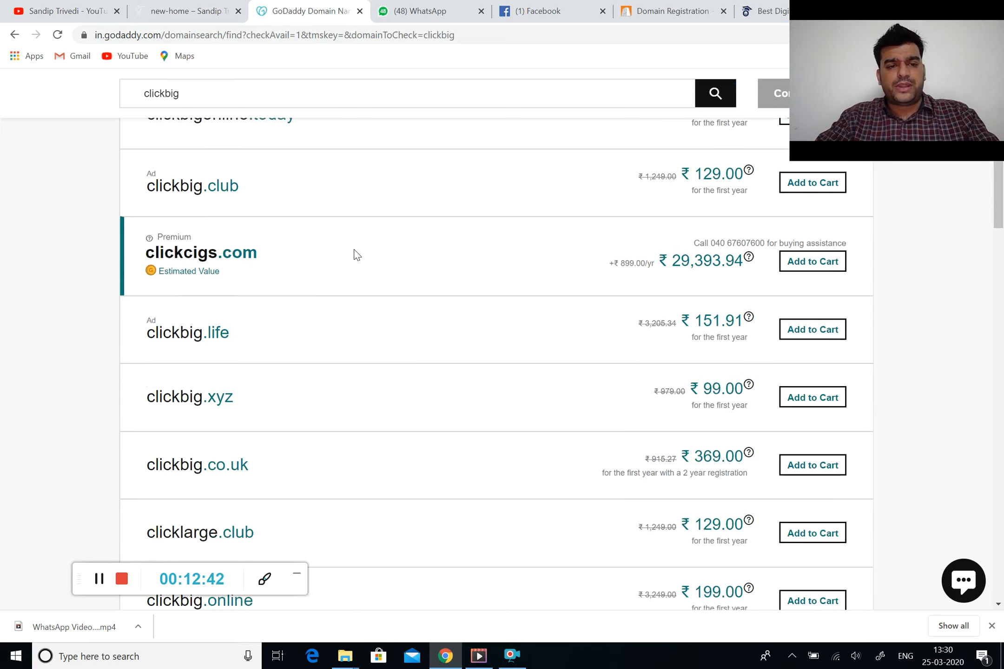
{"action": "scroll", "coordinate": [355, 253], "scroll_direction": "up", "scroll_amount": 15}
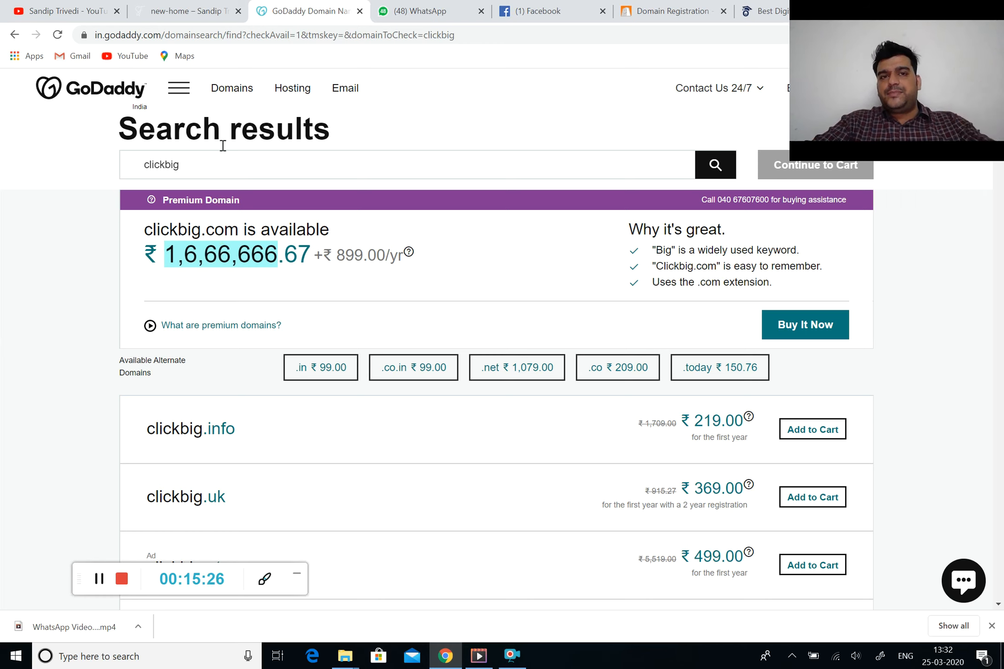
Check BigRock's clickbig prices, then load whois.net in the next tab
{"action": "left_click", "coordinate": [624, 6]}
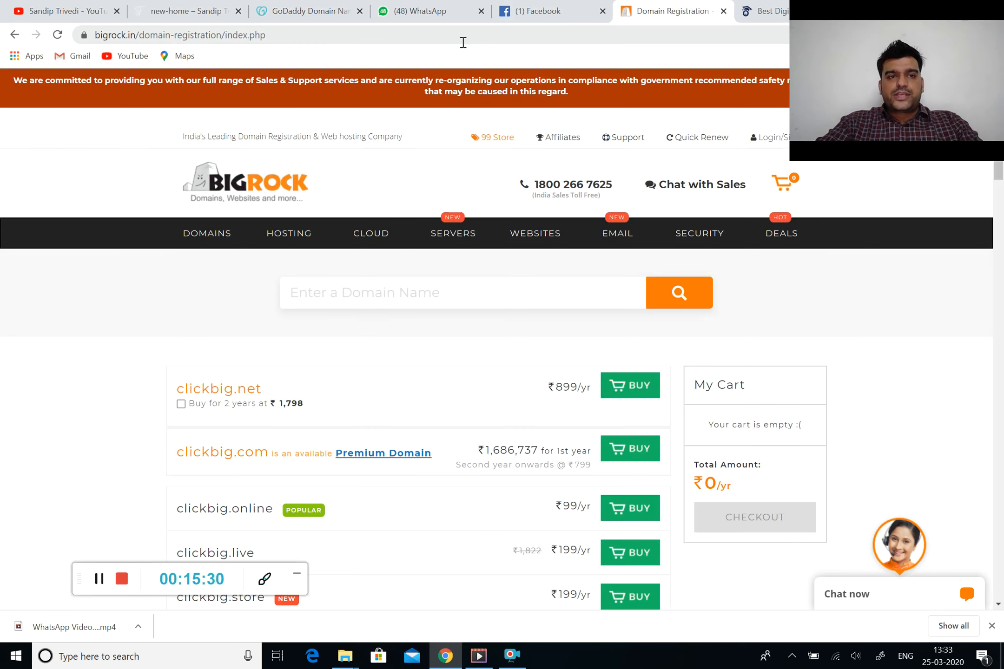
{"action": "key", "text": "ctrl+Tab"}
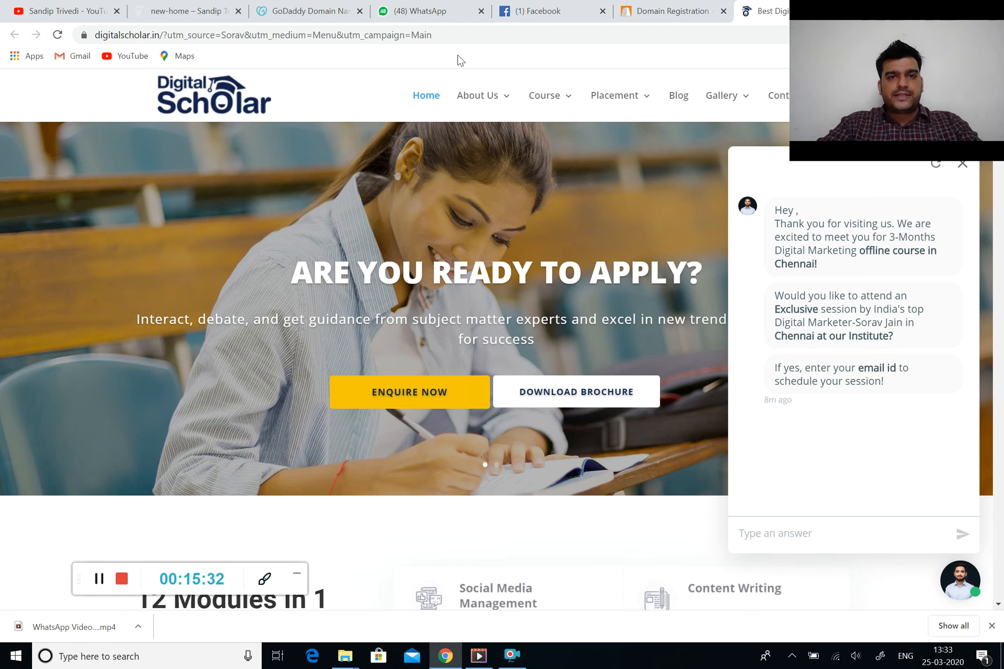
{"action": "left_click", "coordinate": [441, 37]}
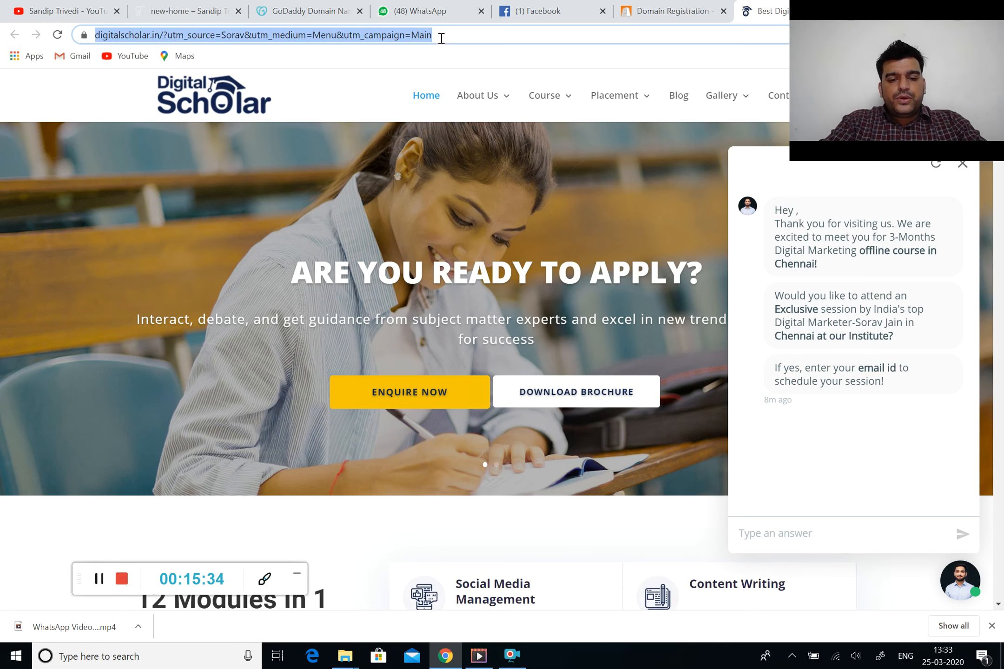
{"action": "type", "text": "whois.net"}
{"action": "key", "text": "Return"}
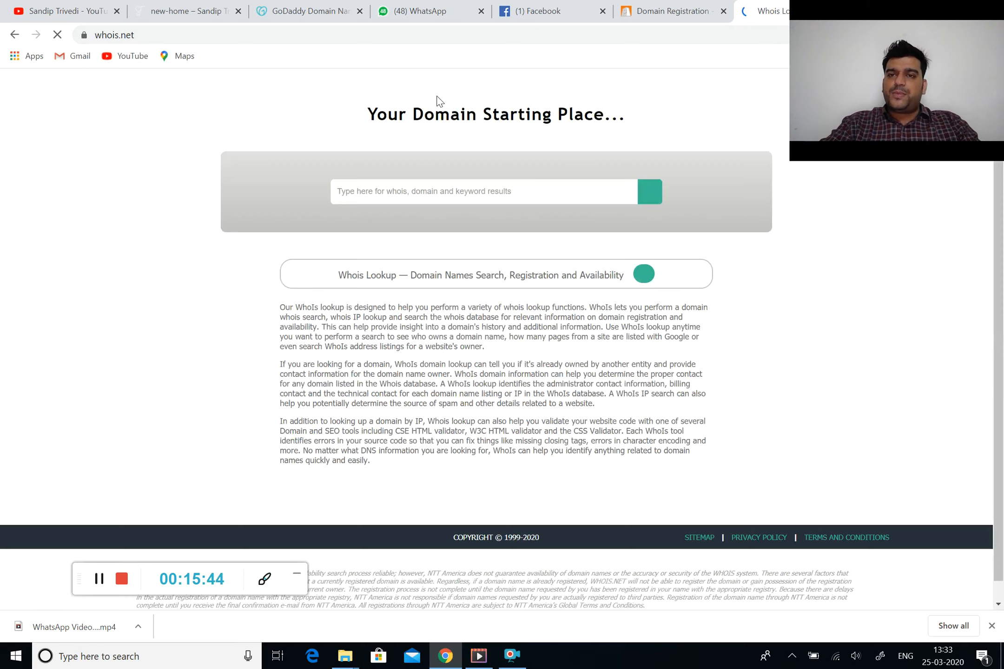
Look up the personal website's .com domain on whois.net, then enter who.is as the address
{"action": "left_click", "coordinate": [361, 292]}
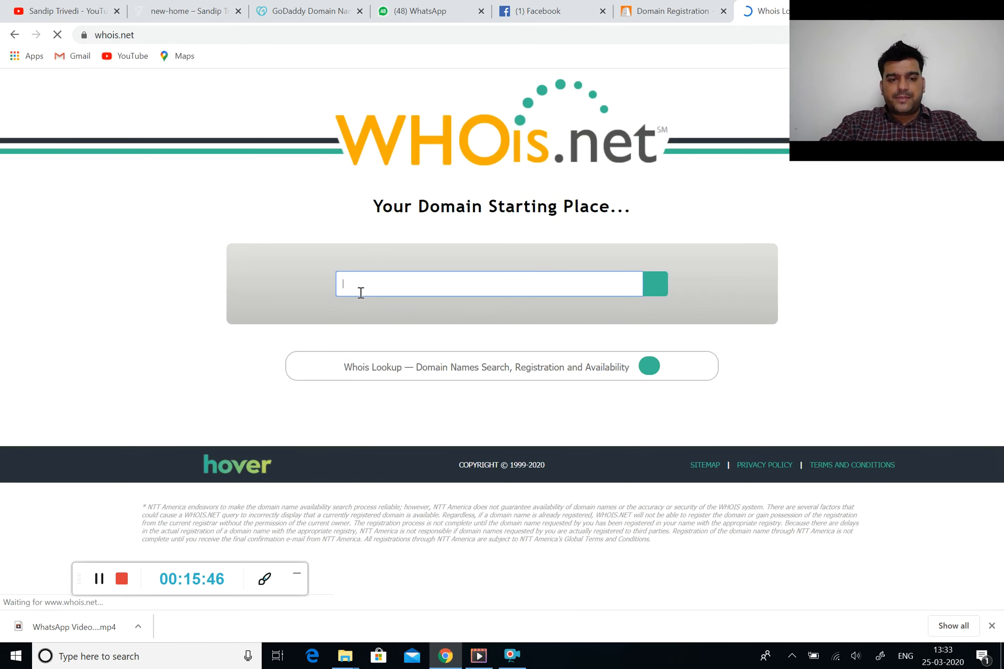
{"action": "type", "text": "www"}
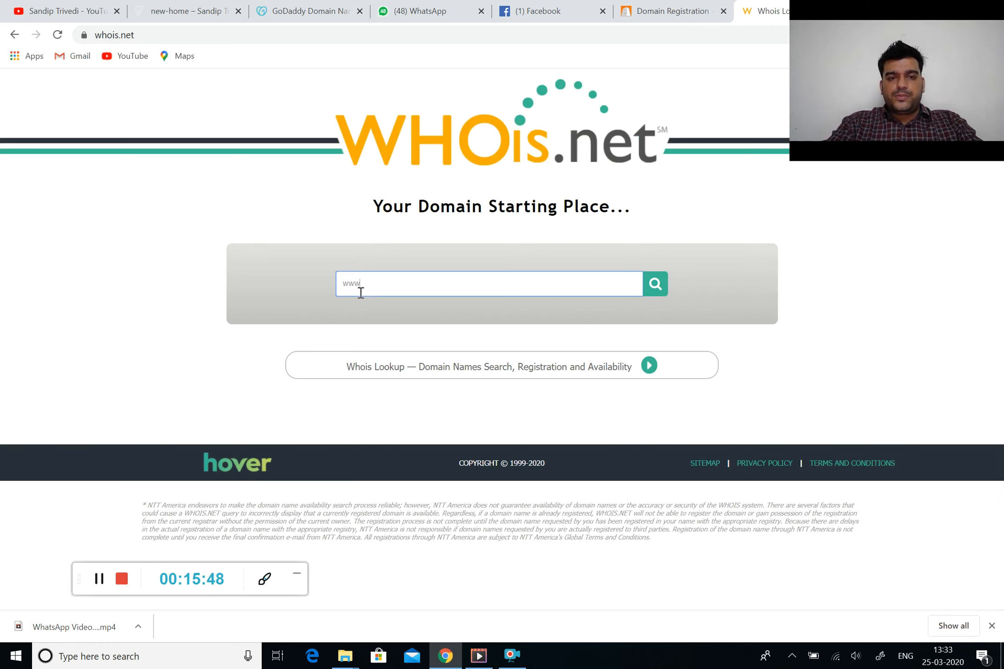
{"action": "type", "text": ".sandiptrivedi"}
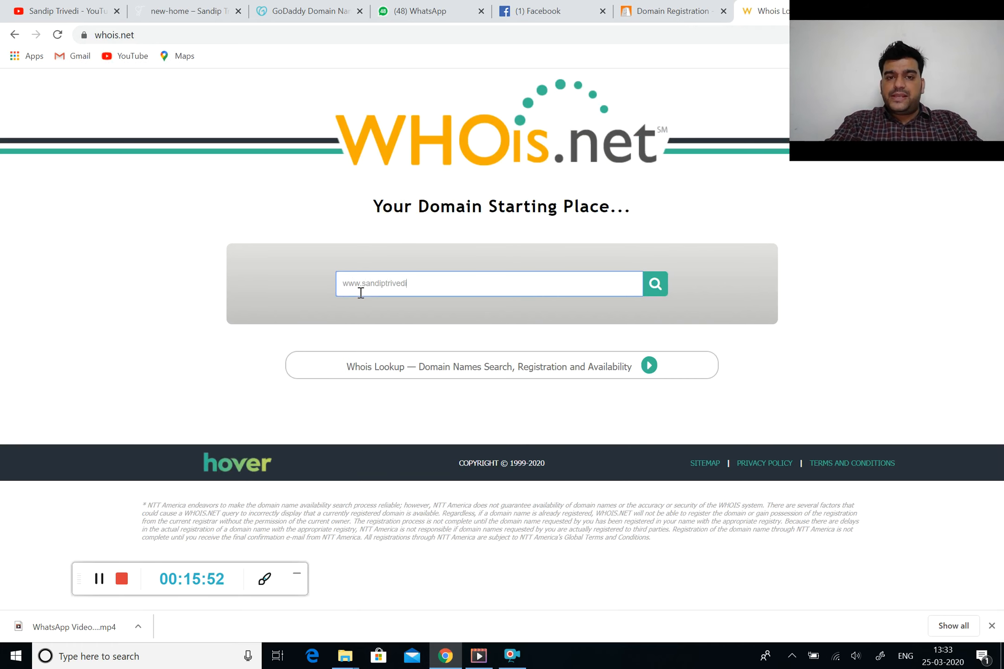
{"action": "type", "text": ".com"}
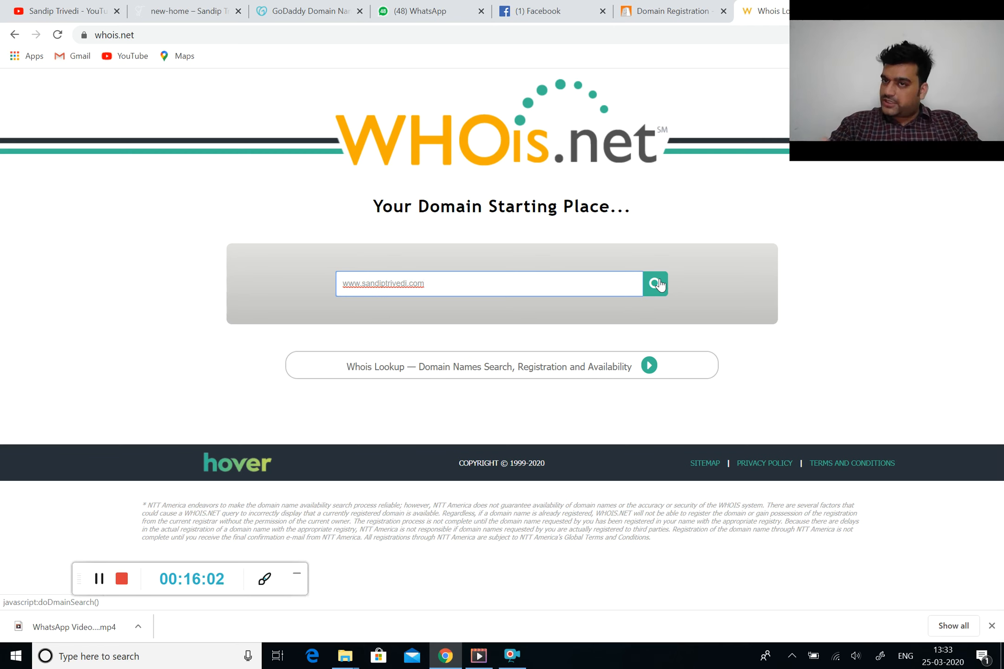
{"action": "left_click", "coordinate": [655, 283]}
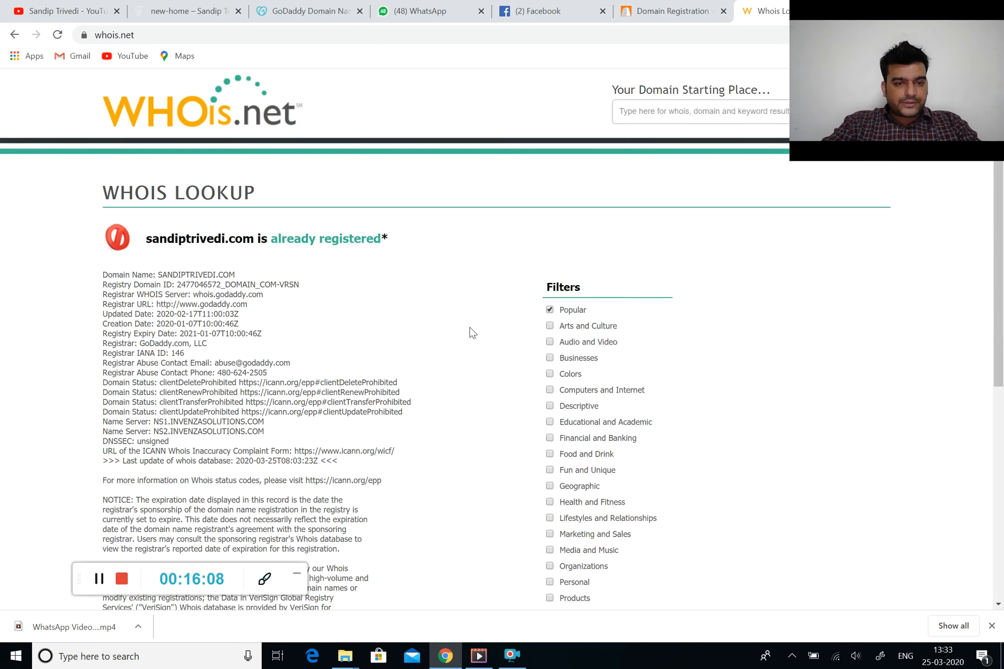
{"action": "scroll", "coordinate": [472, 333], "scroll_direction": "down", "scroll_amount": 2}
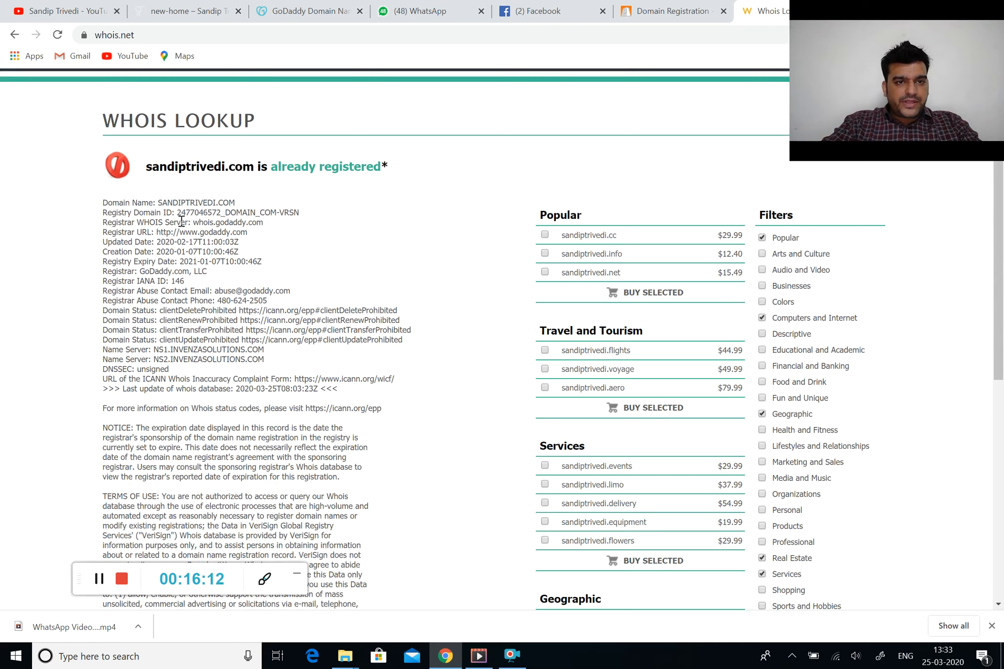
{"action": "scroll", "coordinate": [181, 283], "scroll_direction": "down", "scroll_amount": 3}
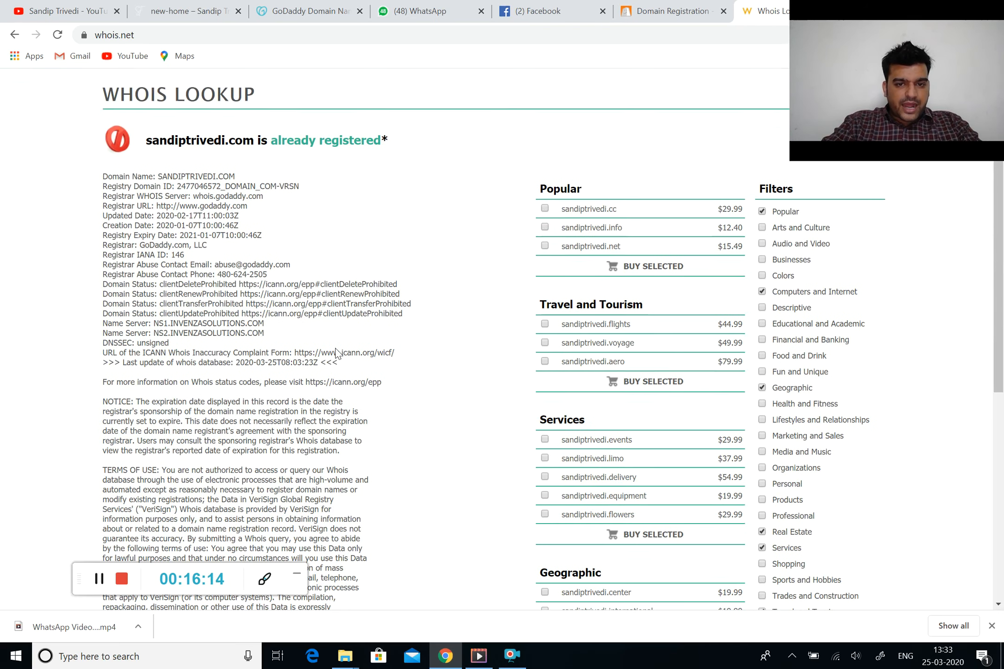
{"action": "scroll", "coordinate": [337, 348], "scroll_direction": "up", "scroll_amount": 5}
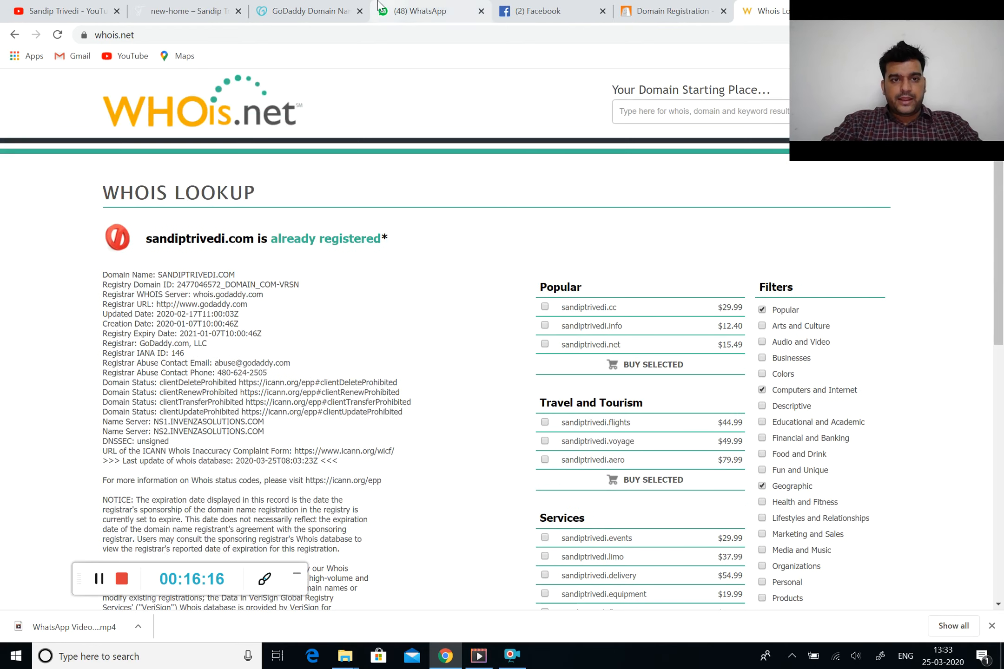
{"action": "left_click", "coordinate": [247, 32]}
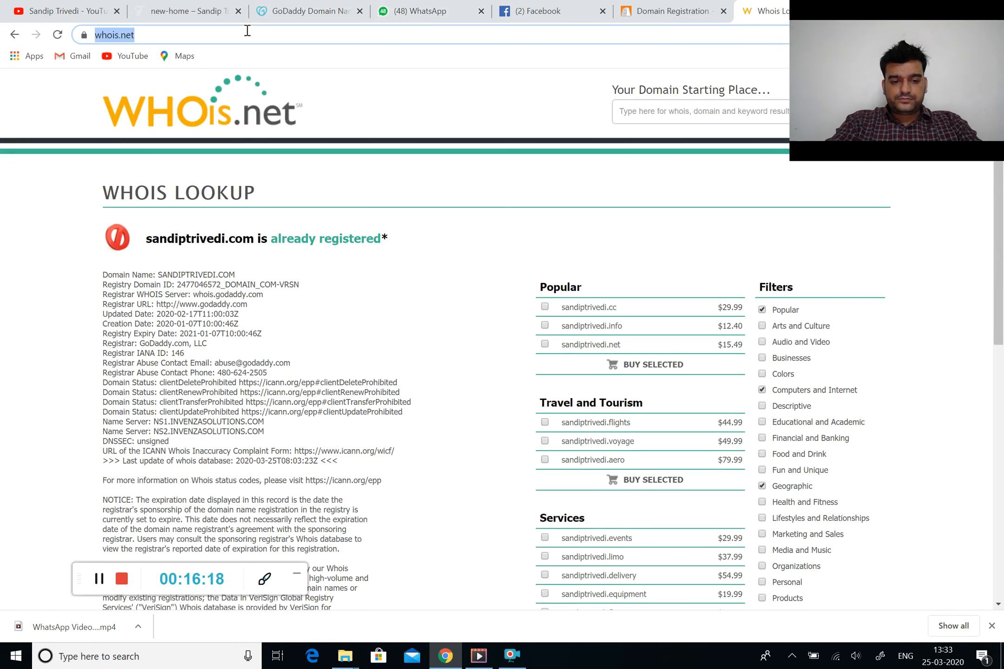
{"action": "type", "text": "who."}
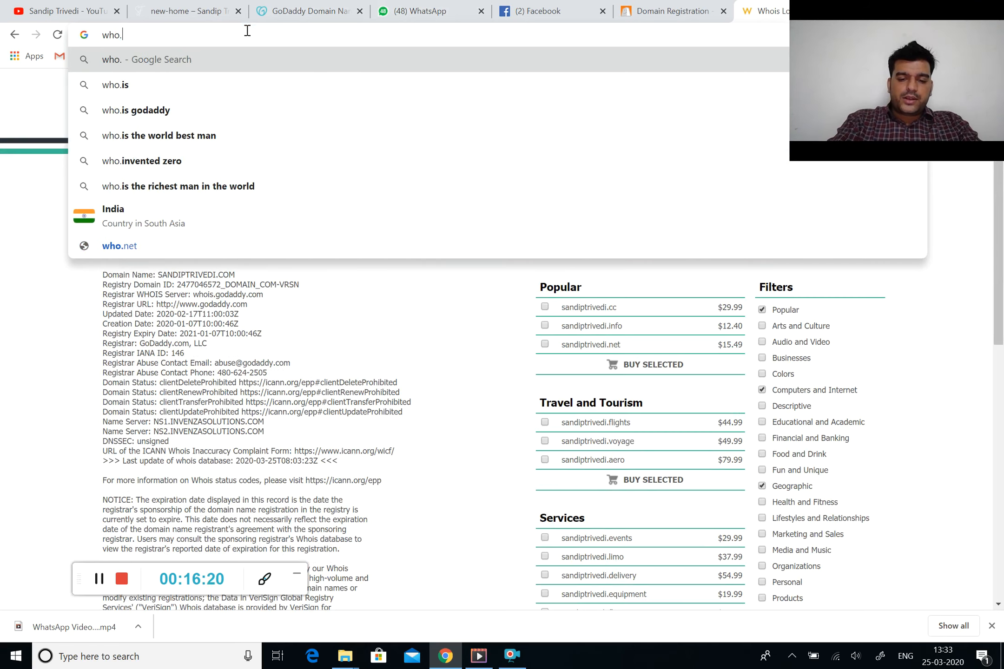
{"action": "type", "text": "is"}
Load who.is and submit a WHOIS lookup for the personal website's .com domain
{"action": "key", "text": "Return"}
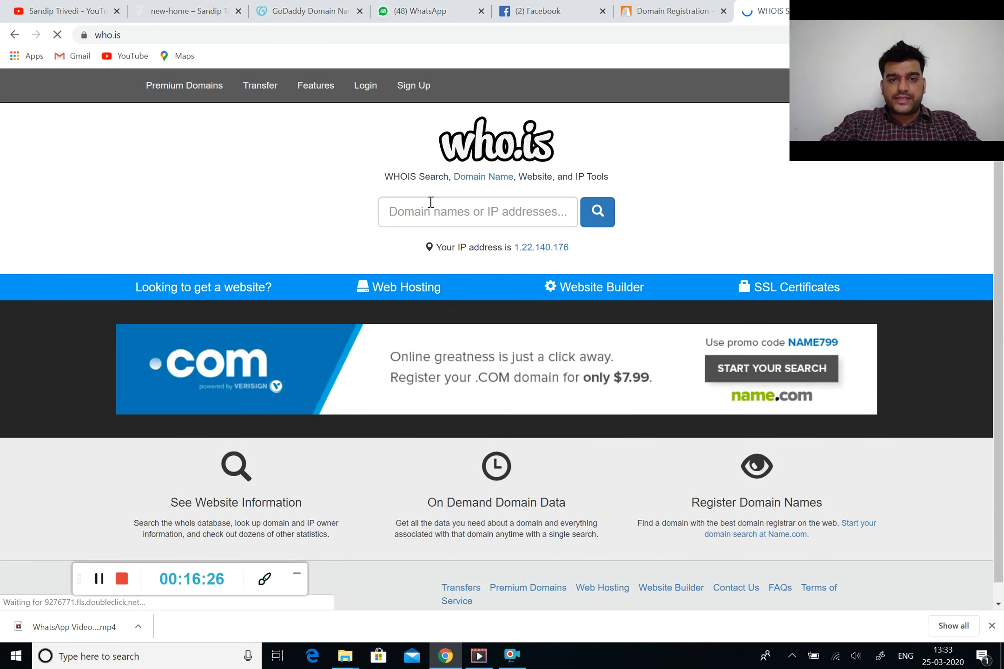
{"action": "left_click", "coordinate": [431, 203]}
{"action": "type", "text": "www"}
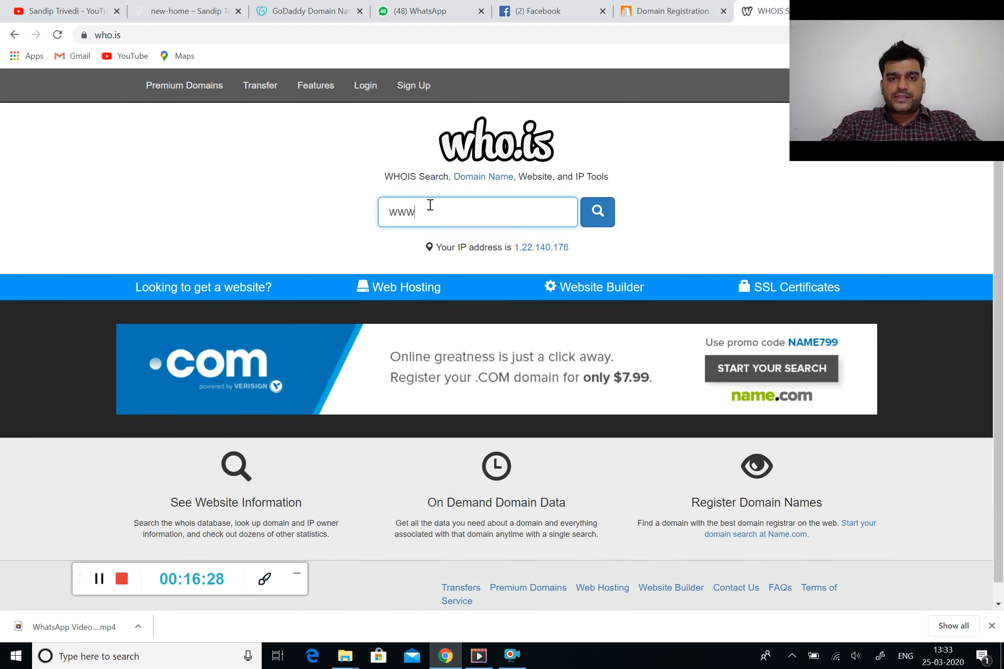
{"action": "type", "text": ".sandi"}
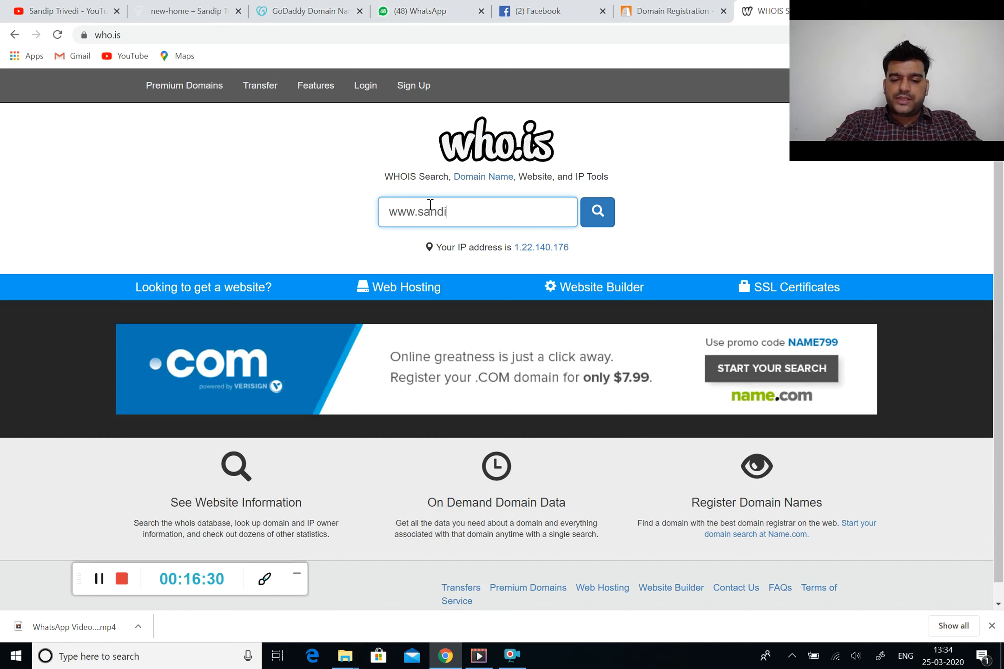
{"action": "type", "text": "ptrivedi"}
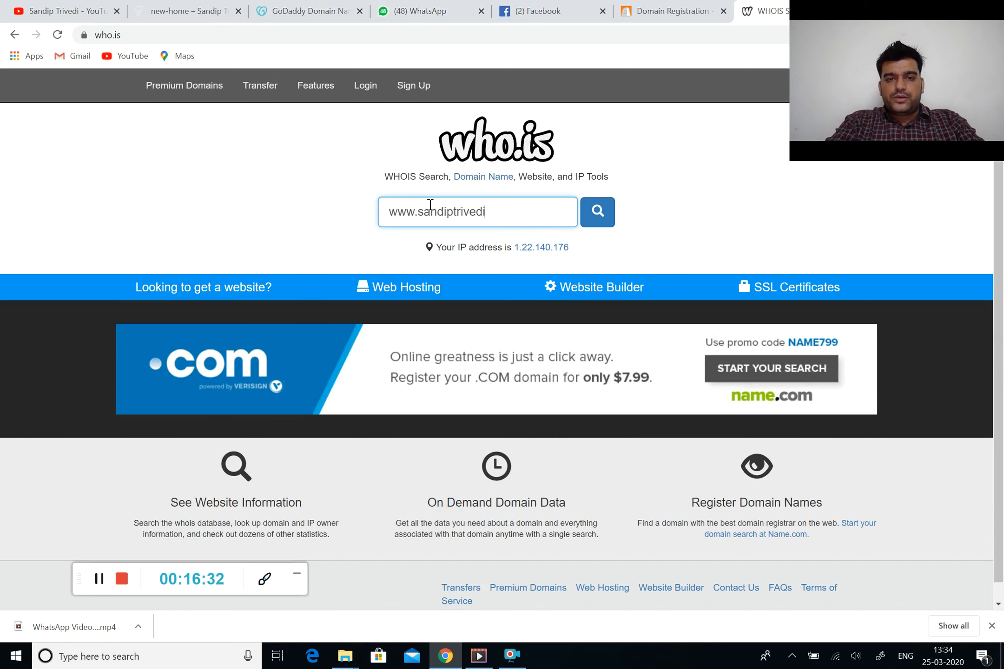
{"action": "type", "text": ".com"}
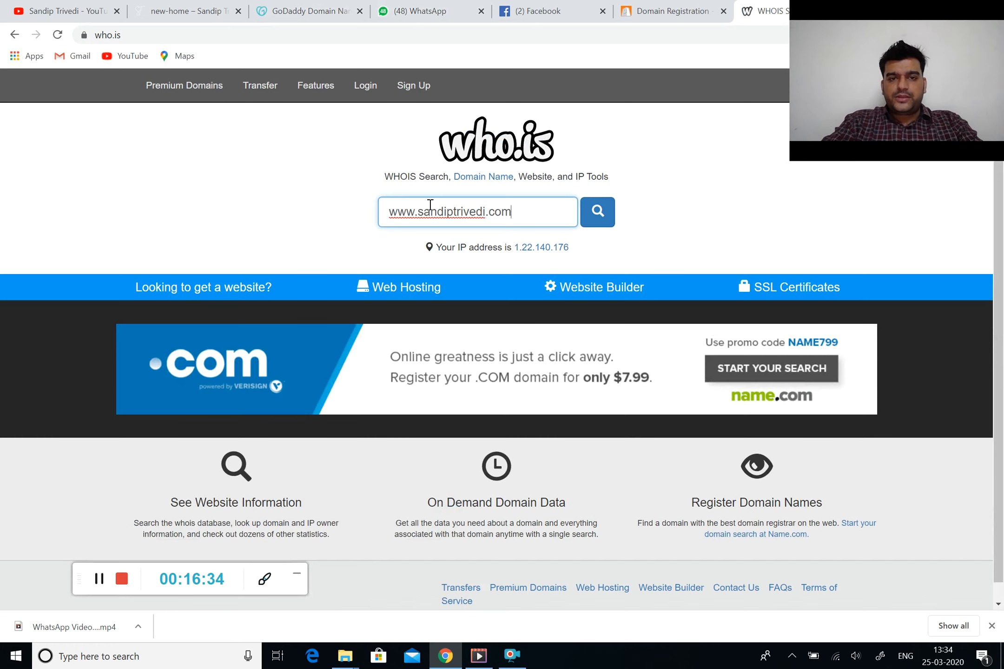
{"action": "left_click", "coordinate": [603, 205]}
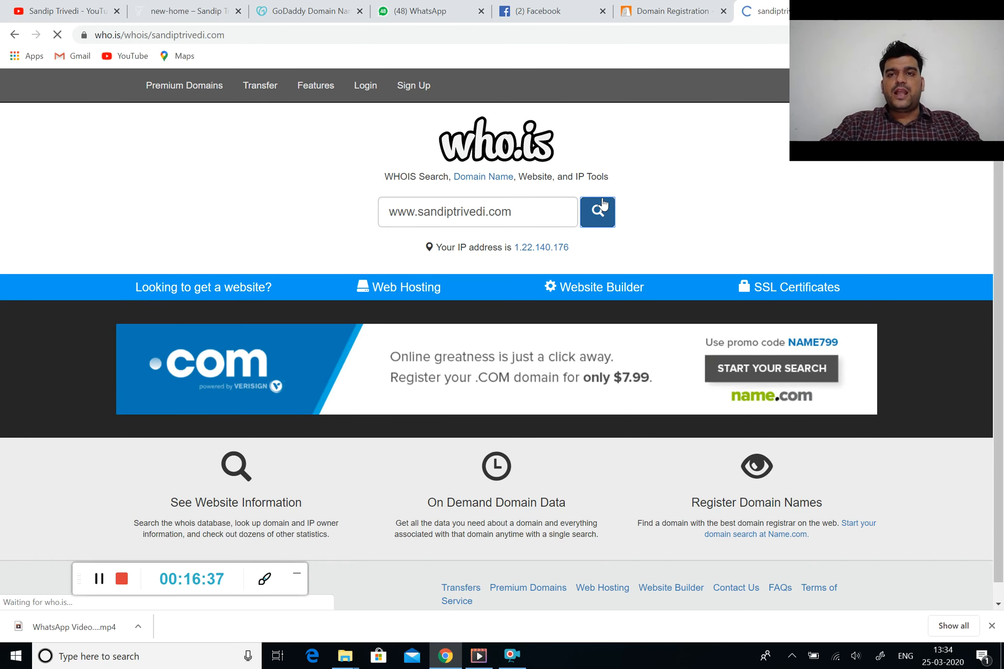
{"action": "scroll", "coordinate": [534, 298], "scroll_direction": "down", "scroll_amount": 5}
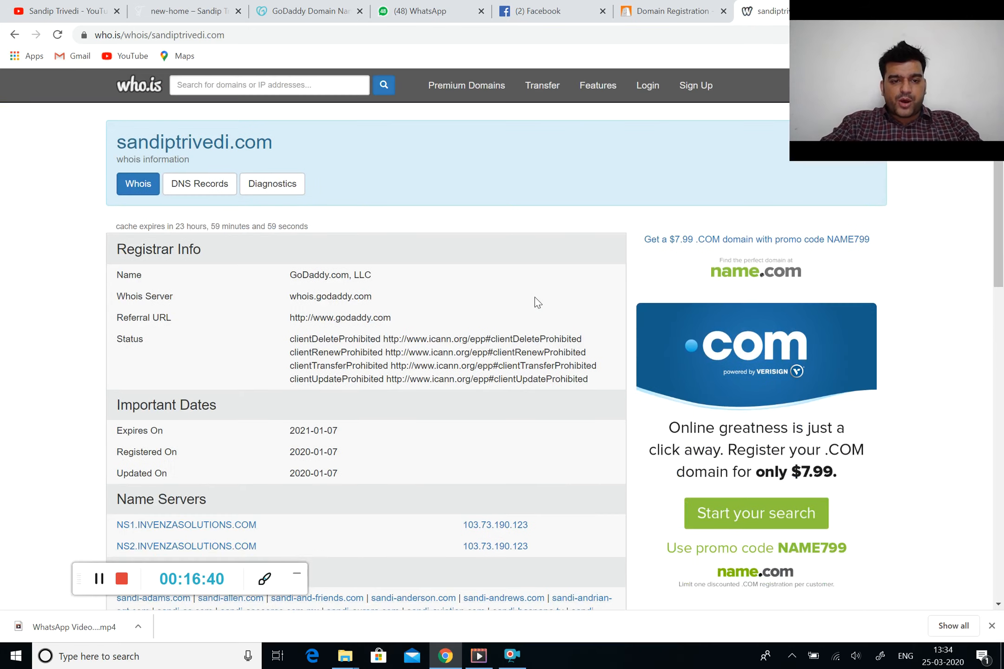
{"action": "scroll", "coordinate": [534, 297], "scroll_direction": "down", "scroll_amount": 4}
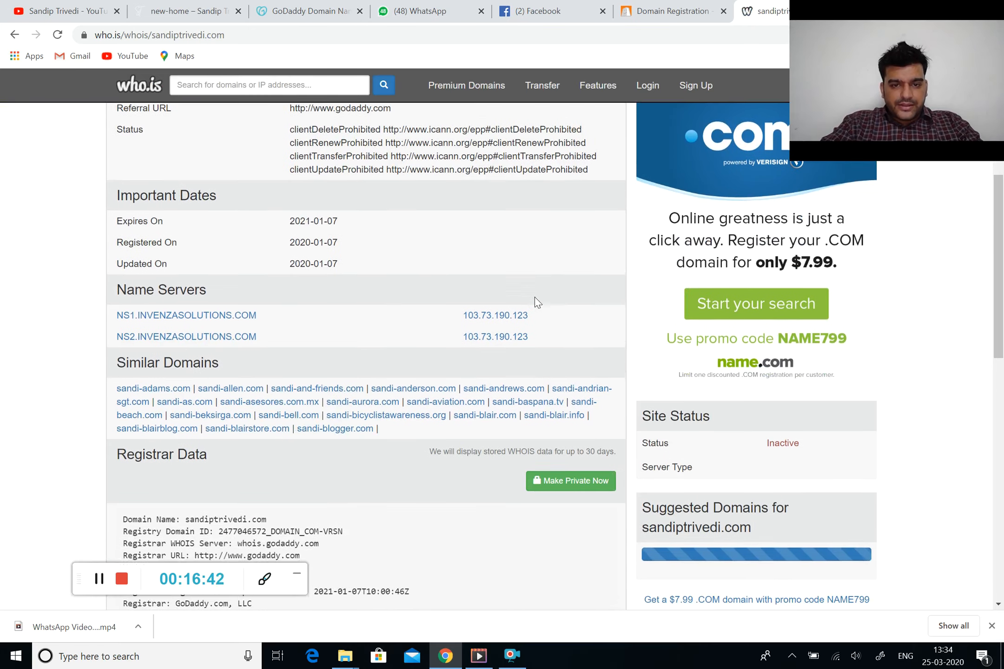
{"action": "scroll", "coordinate": [534, 300], "scroll_direction": "down", "scroll_amount": 4}
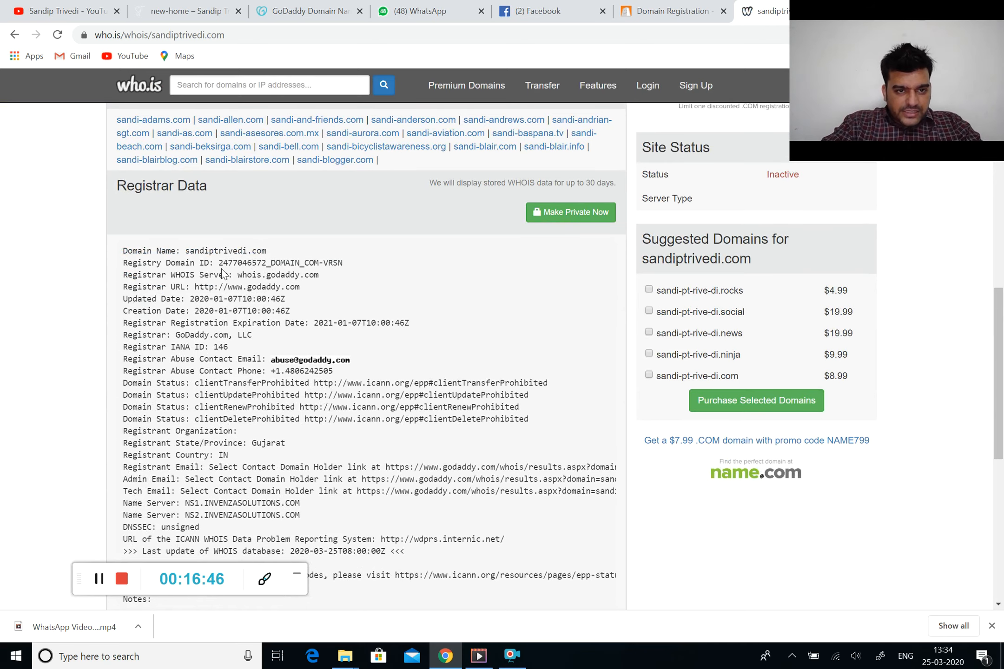
{"action": "scroll", "coordinate": [248, 373], "scroll_direction": "down", "scroll_amount": 1}
{"action": "scroll", "coordinate": [247, 373], "scroll_direction": "down", "scroll_amount": 10}
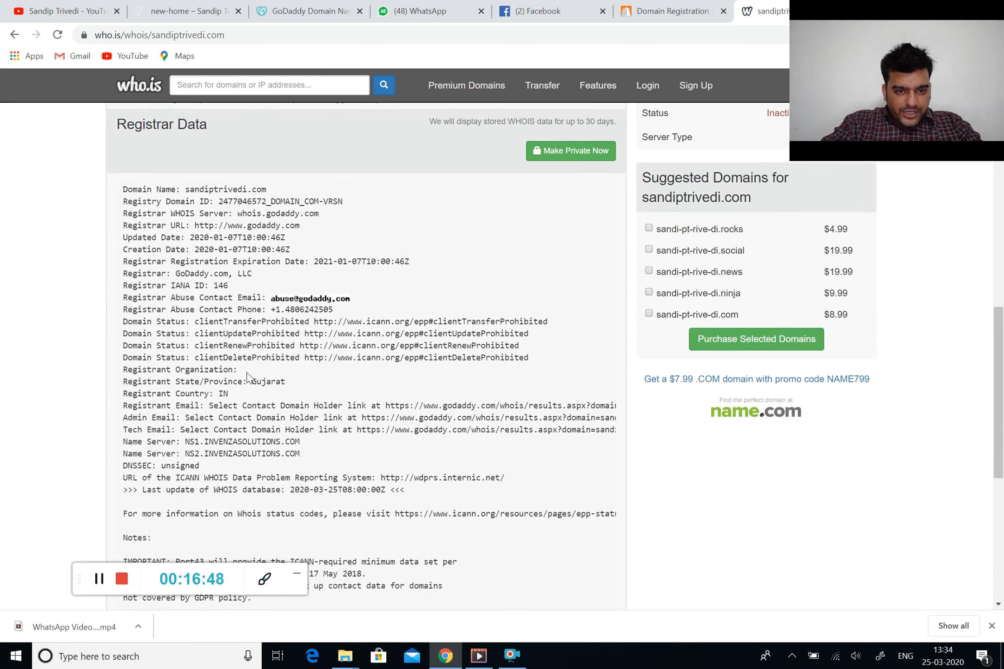
{"action": "scroll", "coordinate": [248, 373], "scroll_direction": "up", "scroll_amount": 20}
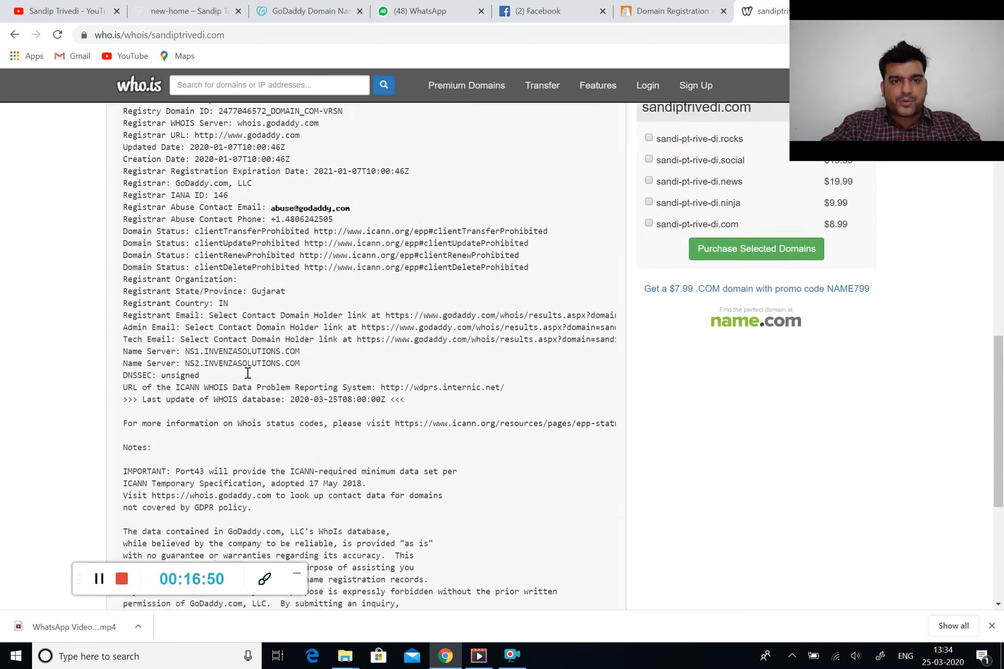
{"action": "scroll", "coordinate": [247, 376], "scroll_direction": "up", "scroll_amount": 3}
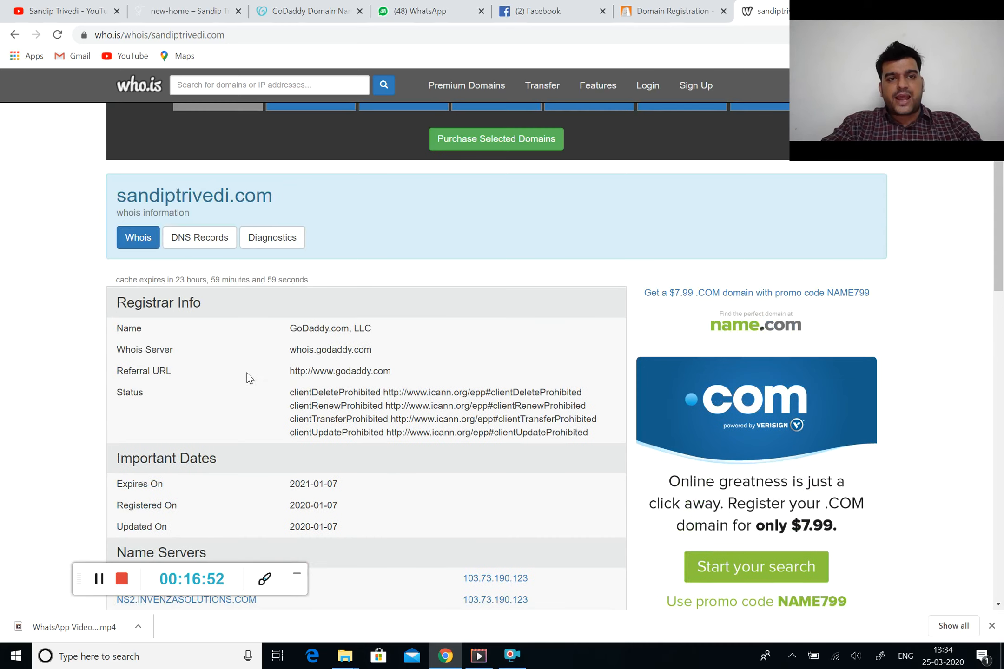
{"action": "scroll", "coordinate": [249, 316], "scroll_direction": "down", "scroll_amount": 8}
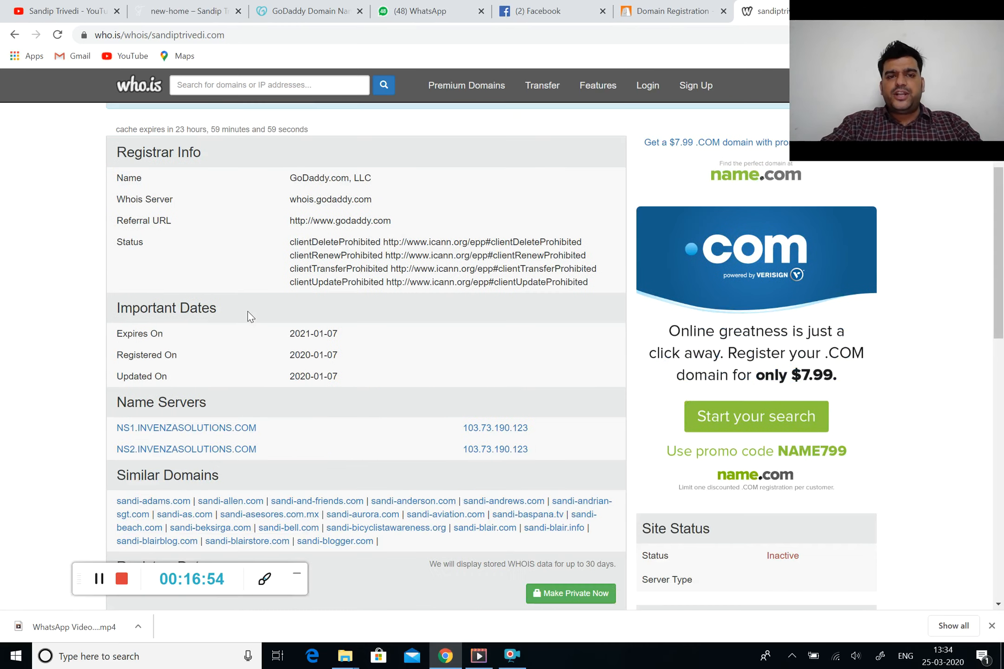
{"action": "scroll", "coordinate": [250, 316], "scroll_direction": "down", "scroll_amount": 3}
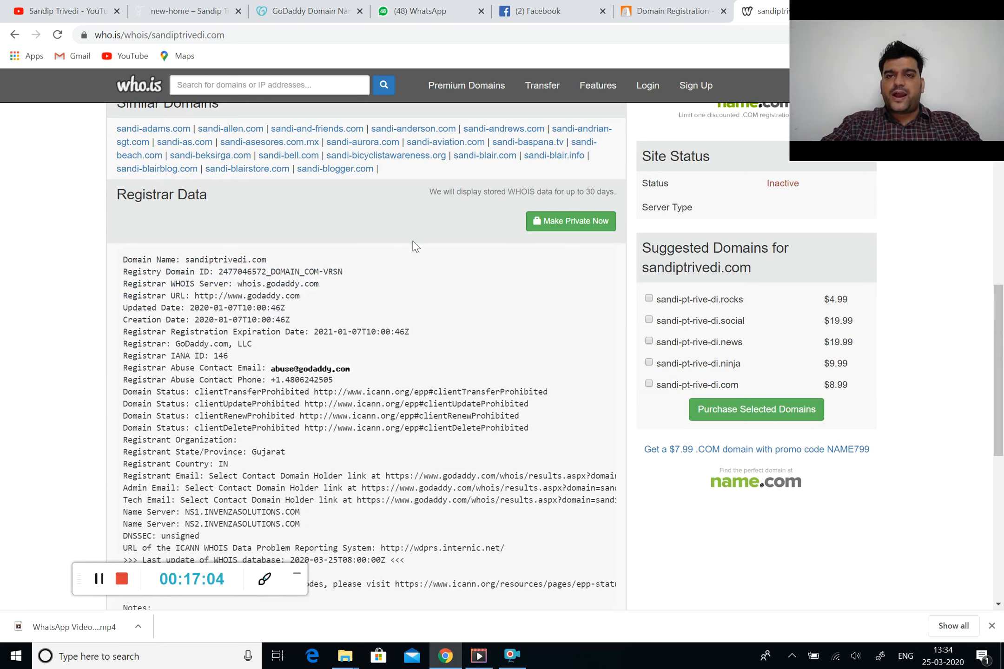
Back on GoDaddy, replace the clickbig search term with digitalsandy
{"action": "left_click", "coordinate": [305, 11]}
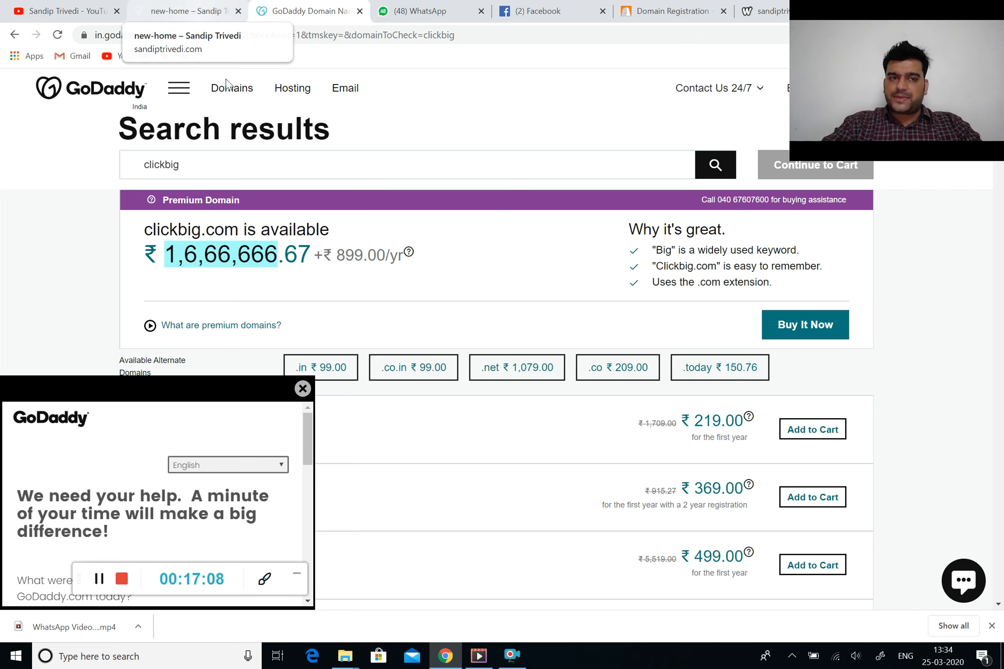
{"action": "left_click", "coordinate": [280, 161]}
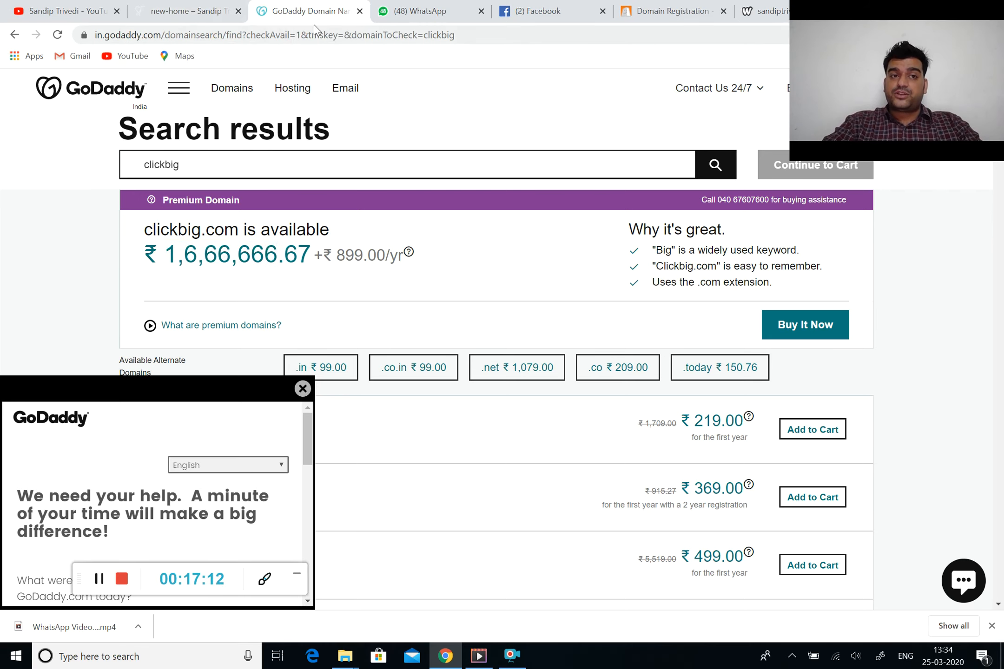
{"action": "left_click", "coordinate": [208, 5]}
{"action": "left_click", "coordinate": [279, 12]}
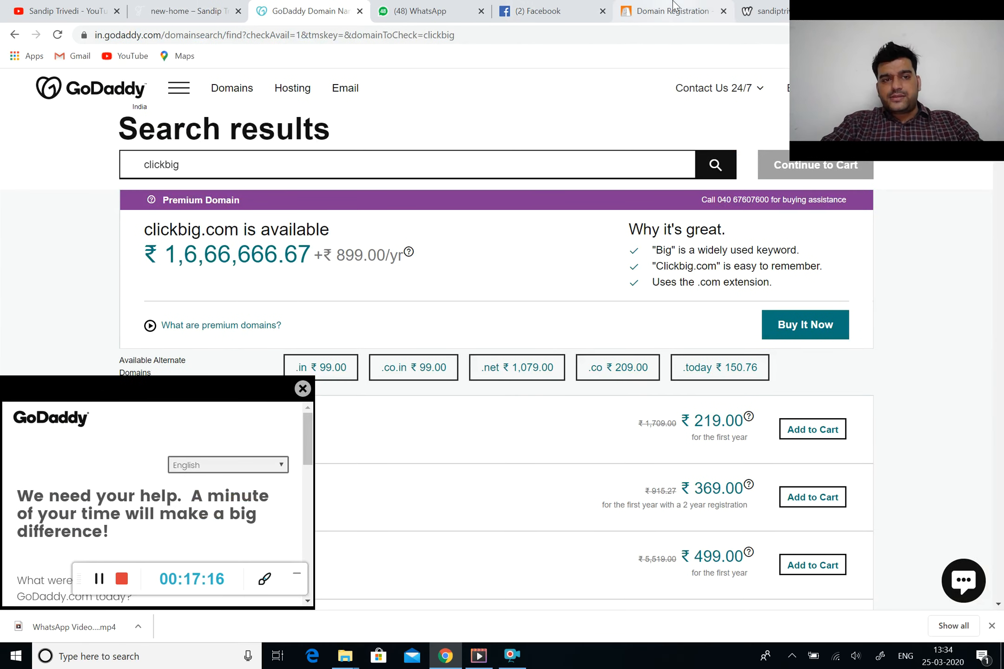
{"action": "key", "text": "BackSpace"}
{"action": "key", "text": "BackSpace"}
{"action": "key", "text": "BackSpace"}
{"action": "key", "text": "BackSpace"}
{"action": "key", "text": "BackSpace"}
{"action": "key", "text": "BackSpace"}
{"action": "key", "text": "BackSpace"}
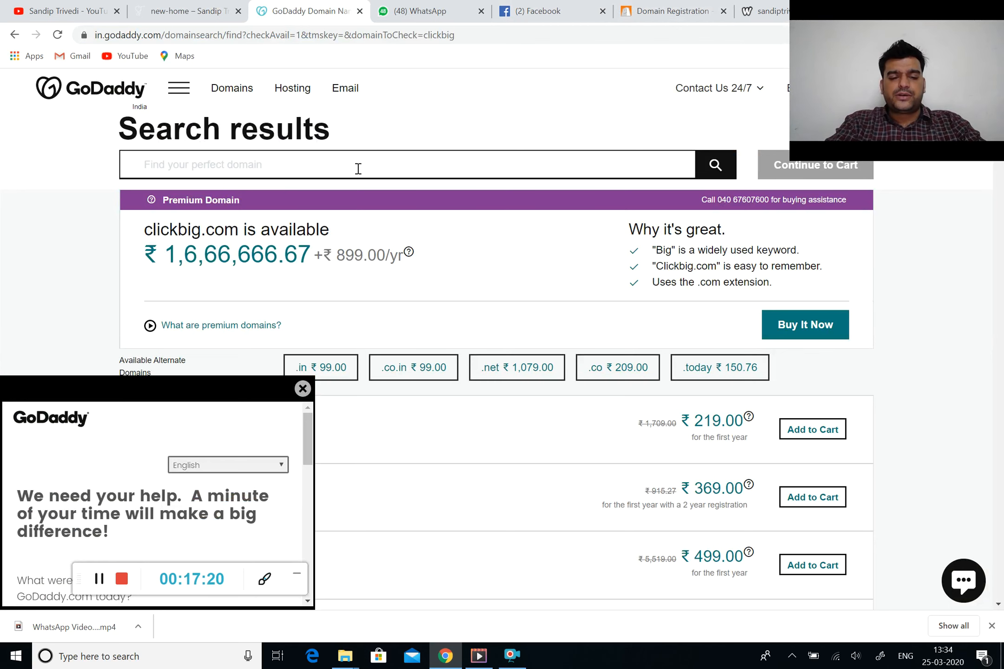
{"action": "type", "text": "digital"}
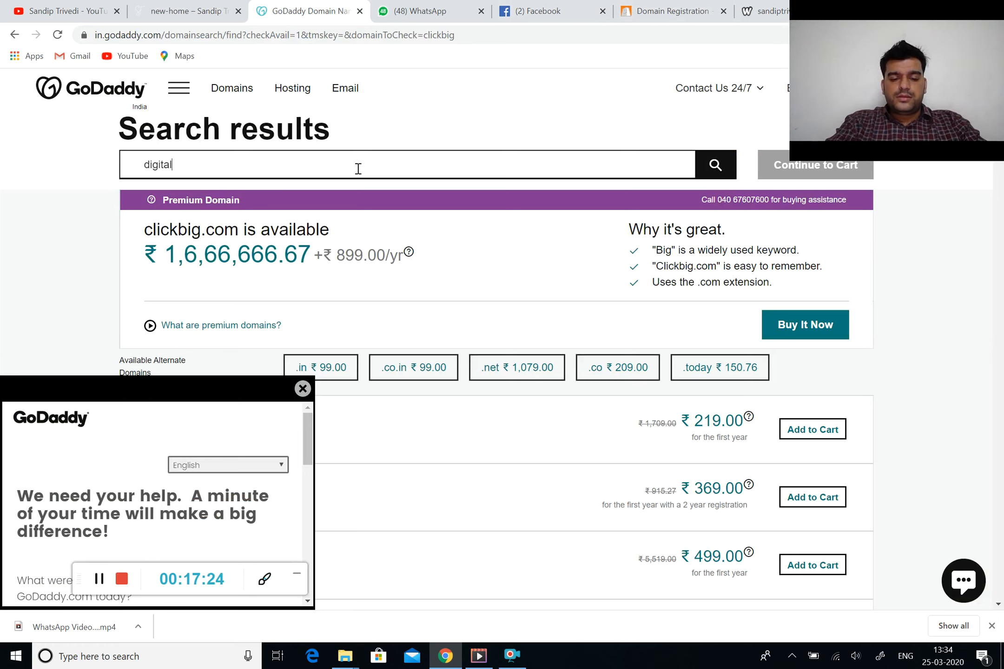
{"action": "type", "text": "sandy"}
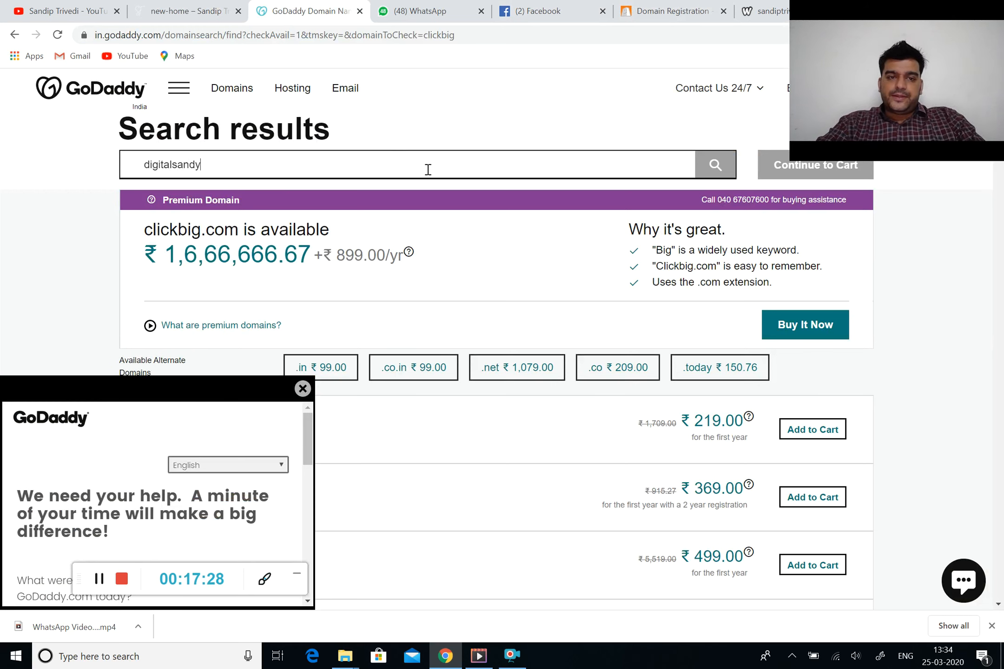
Dismiss the survey and review digitalsandy results: .com premium at ₹1,58,712.12, .in and .co.in at ₹99
{"action": "left_click", "coordinate": [302, 389]}
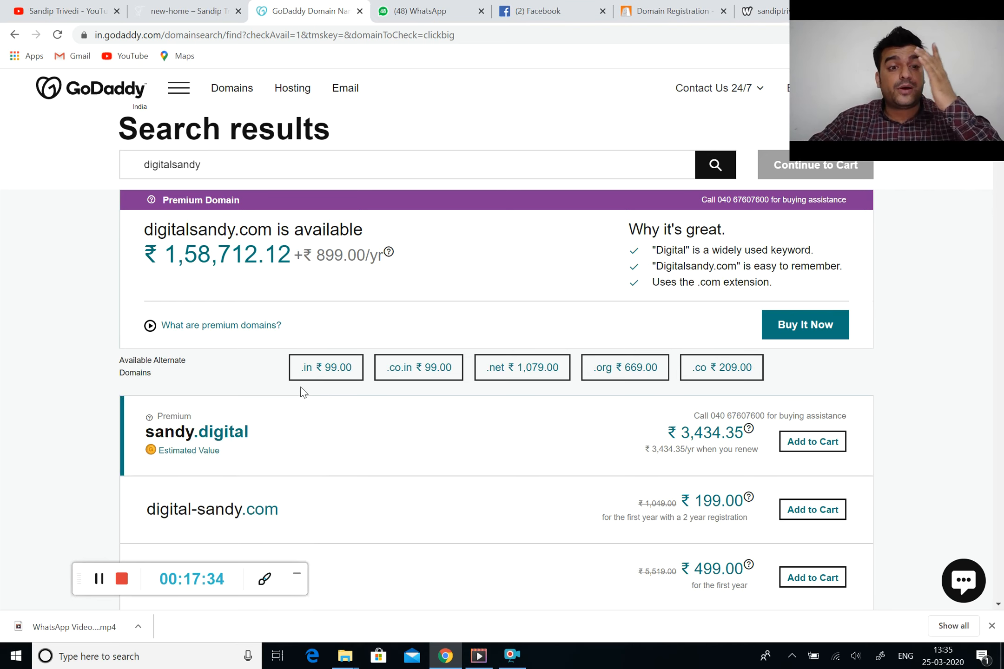
{"action": "scroll", "coordinate": [302, 390], "scroll_direction": "down", "scroll_amount": 2}
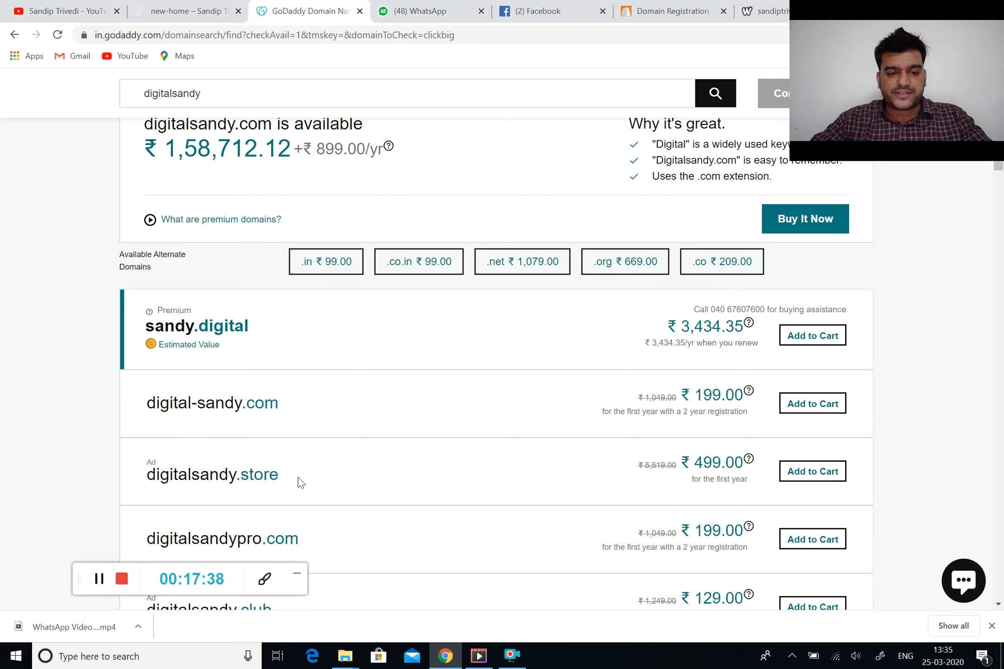
{"action": "scroll", "coordinate": [299, 480], "scroll_direction": "down", "scroll_amount": 3}
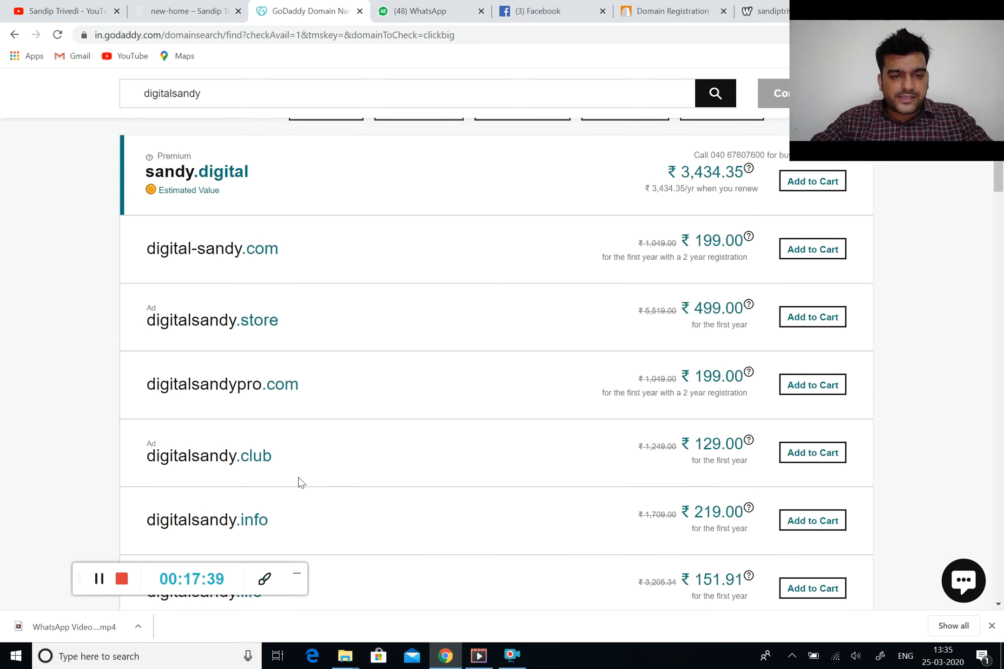
{"action": "scroll", "coordinate": [302, 457], "scroll_direction": "up", "scroll_amount": 2}
{"action": "scroll", "coordinate": [302, 457], "scroll_direction": "down", "scroll_amount": 1}
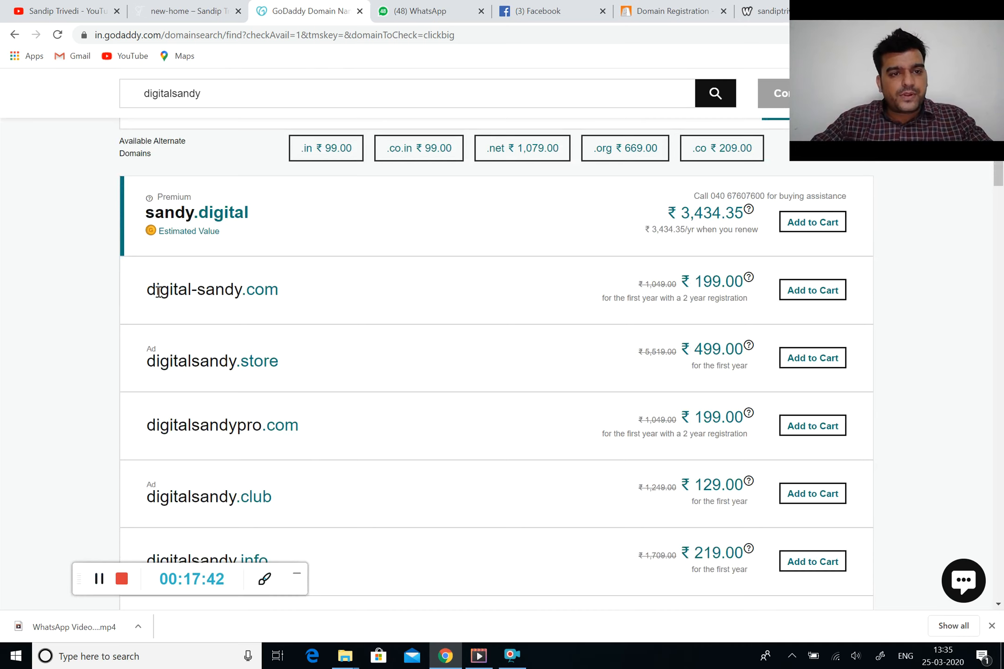
{"action": "scroll", "coordinate": [255, 270], "scroll_direction": "down", "scroll_amount": 1}
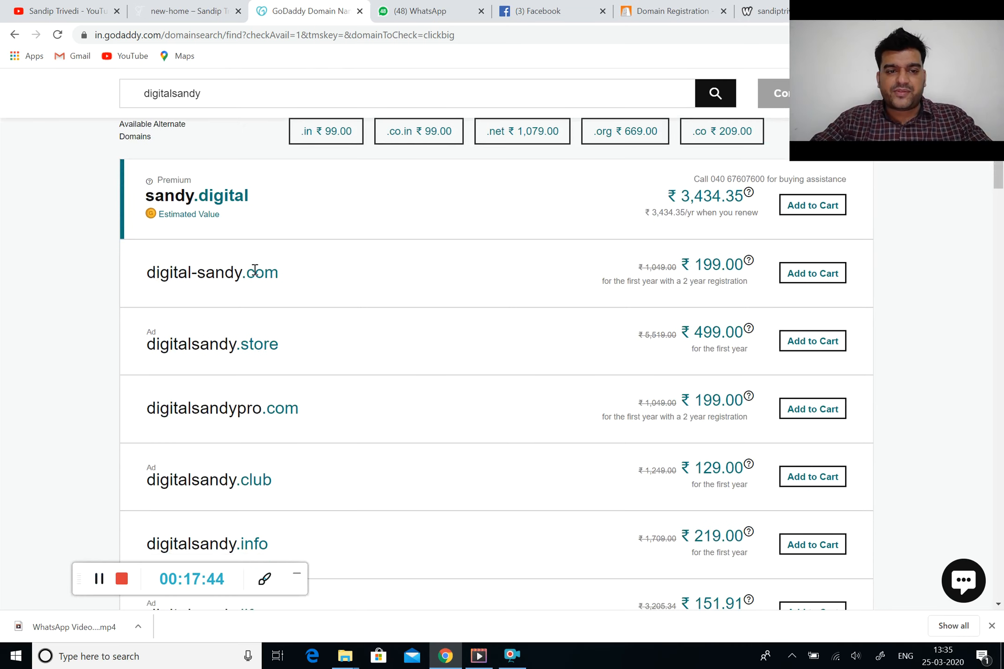
{"action": "scroll", "coordinate": [255, 269], "scroll_direction": "down", "scroll_amount": 10}
{"action": "scroll", "coordinate": [254, 270], "scroll_direction": "down", "scroll_amount": 3}
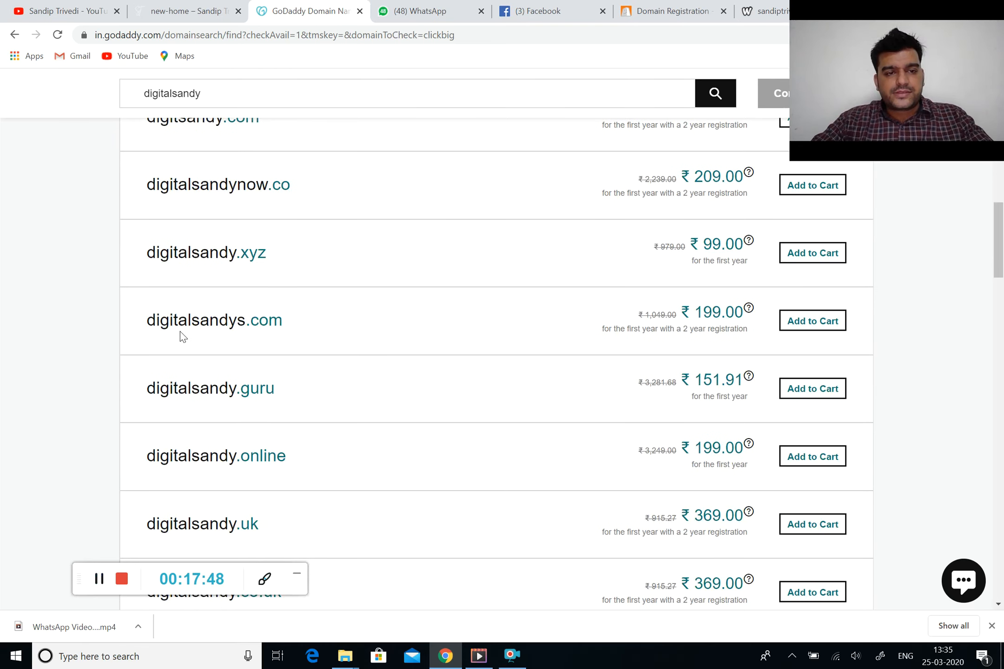
{"action": "scroll", "coordinate": [257, 328], "scroll_direction": "up", "scroll_amount": 15}
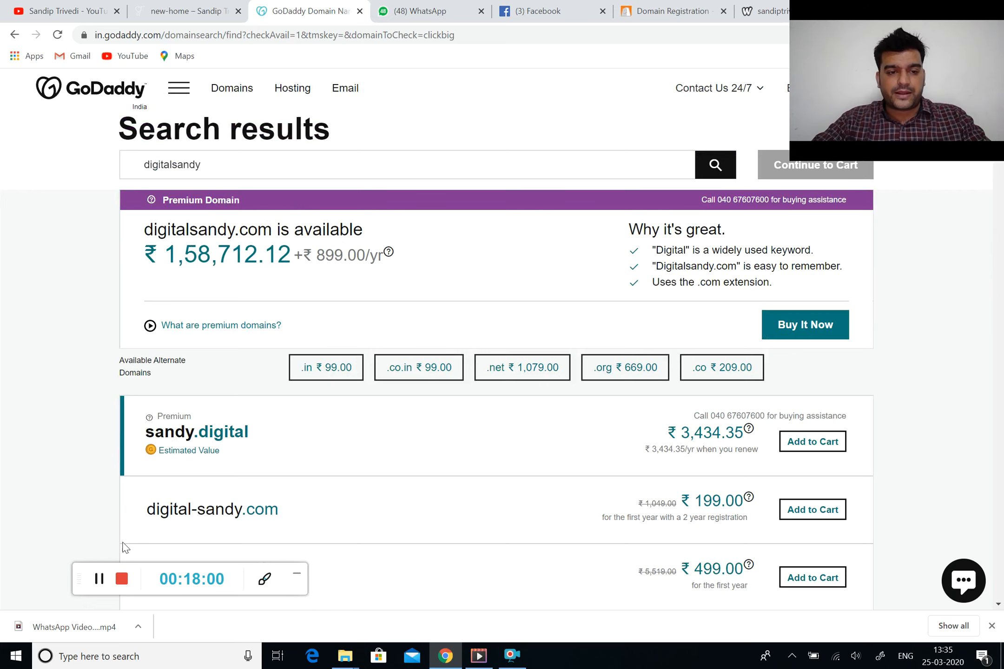
{"action": "scroll", "coordinate": [188, 512], "scroll_direction": "down", "scroll_amount": 2}
{"action": "scroll", "coordinate": [190, 418], "scroll_direction": "up", "scroll_amount": 2}
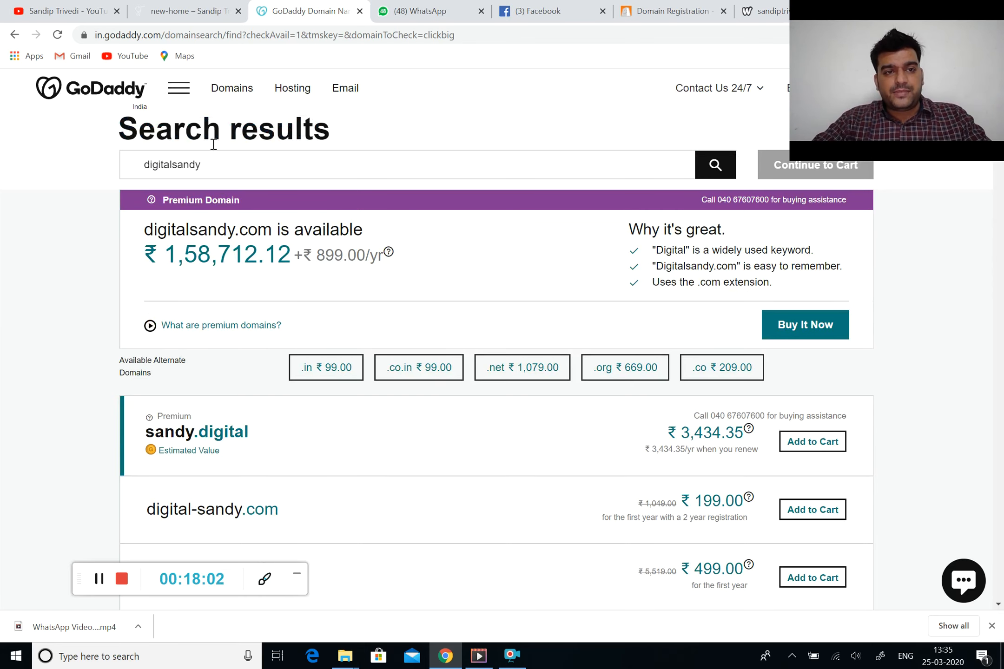
Search for digitalsandys and add digitalsandys.in at ₹99 to the cart
{"action": "left_click", "coordinate": [215, 167]}
{"action": "type", "text": "s"}
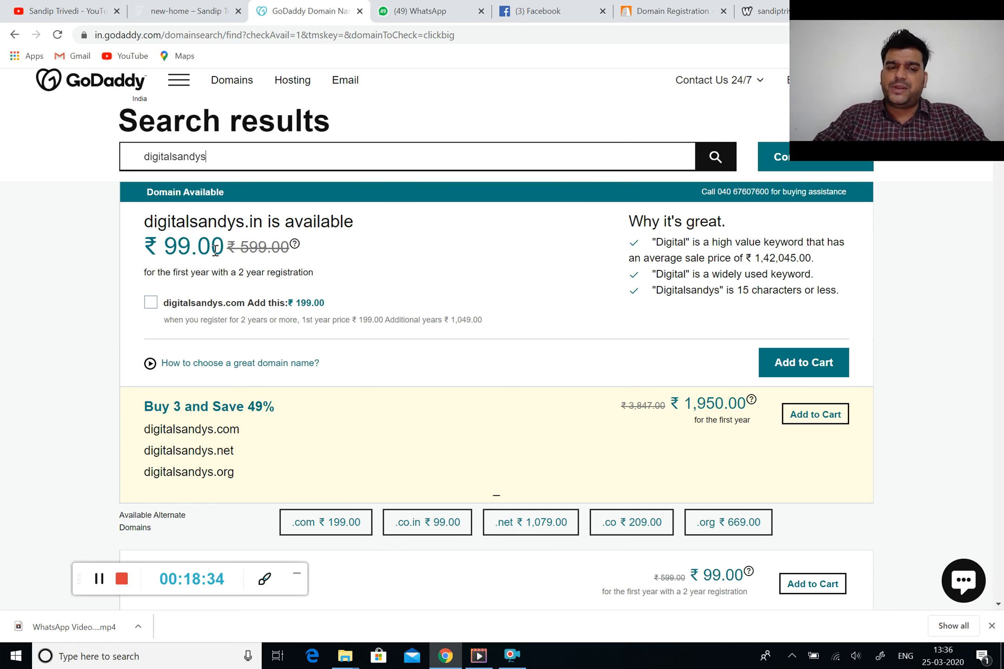
{"action": "scroll", "coordinate": [215, 250], "scroll_direction": "down", "scroll_amount": 2}
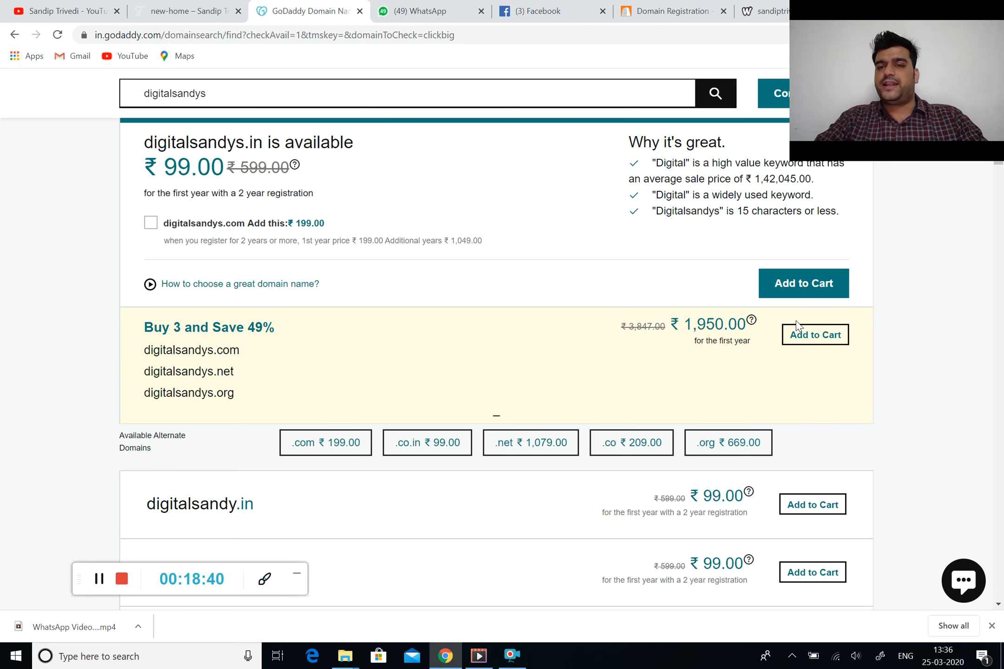
{"action": "scroll", "coordinate": [796, 324], "scroll_direction": "up", "scroll_amount": 1}
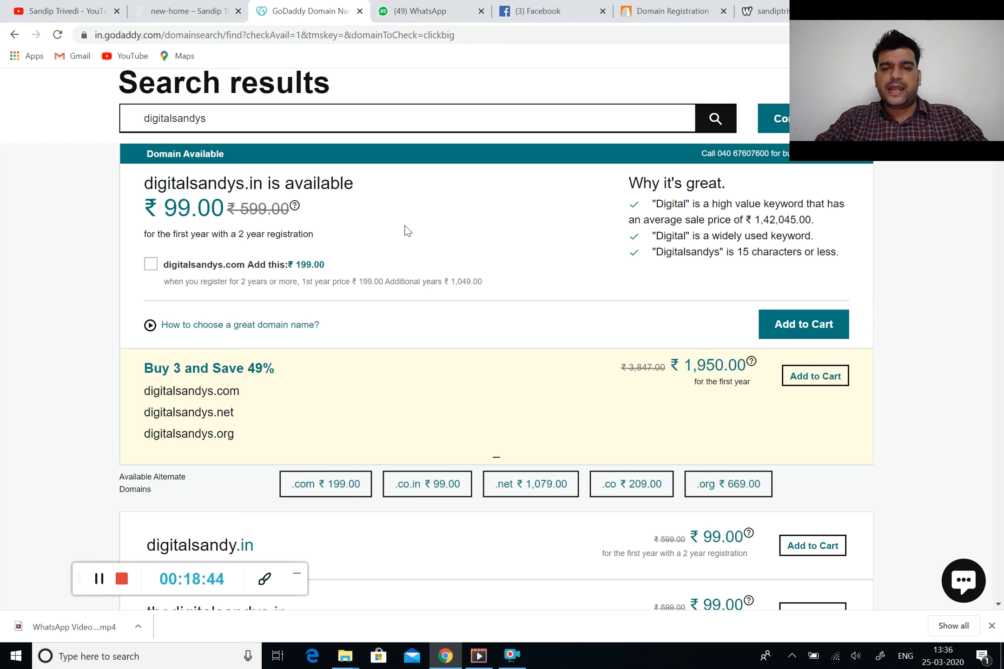
{"action": "left_click", "coordinate": [842, 335]}
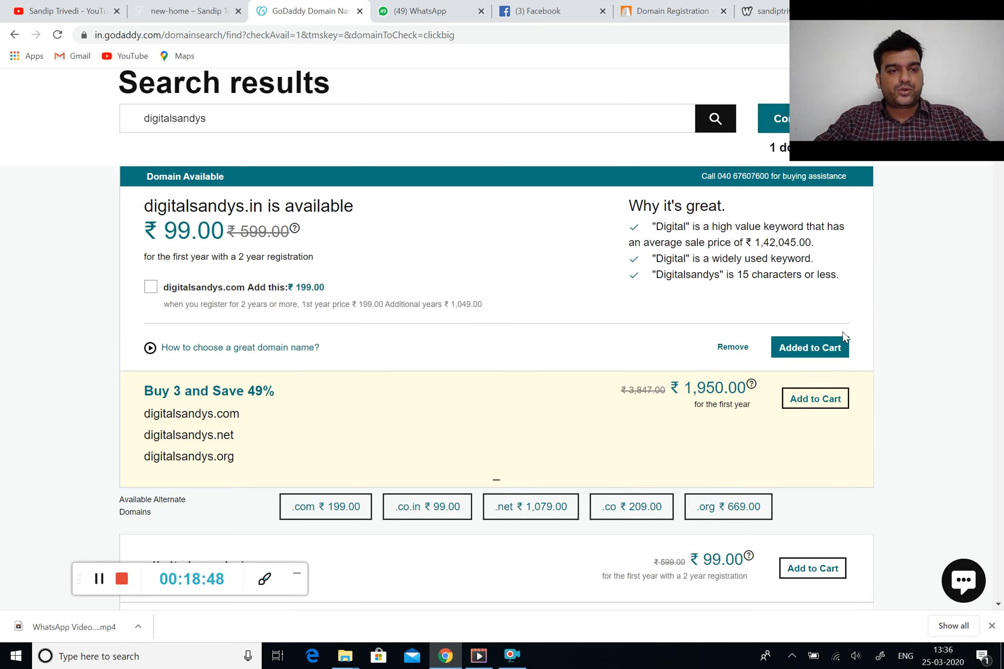
{"action": "scroll", "coordinate": [811, 287], "scroll_direction": "up", "scroll_amount": 1}
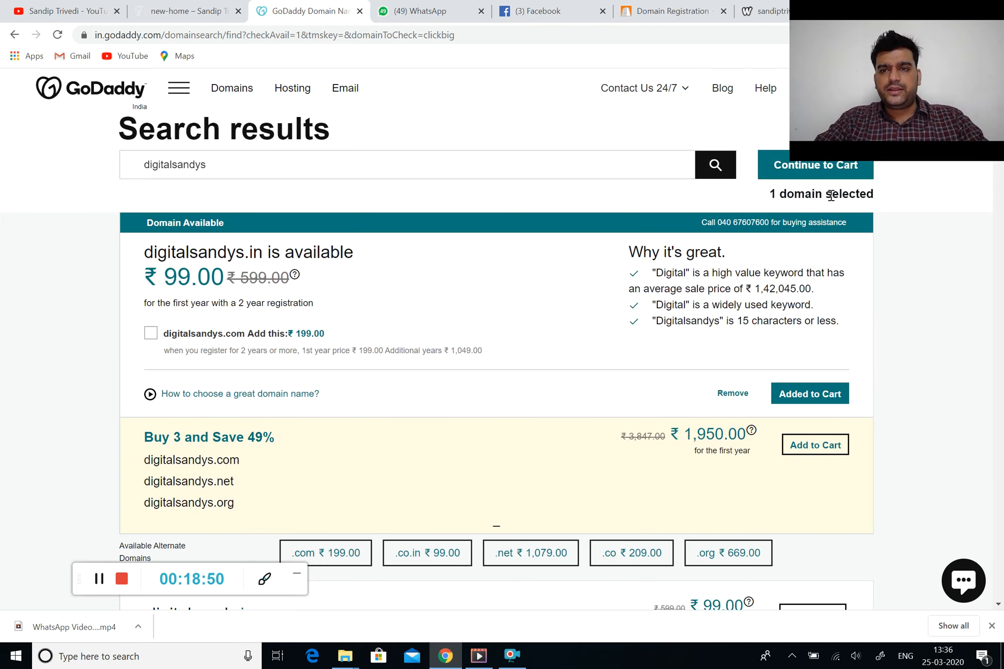
{"action": "left_click", "coordinate": [778, 173]}
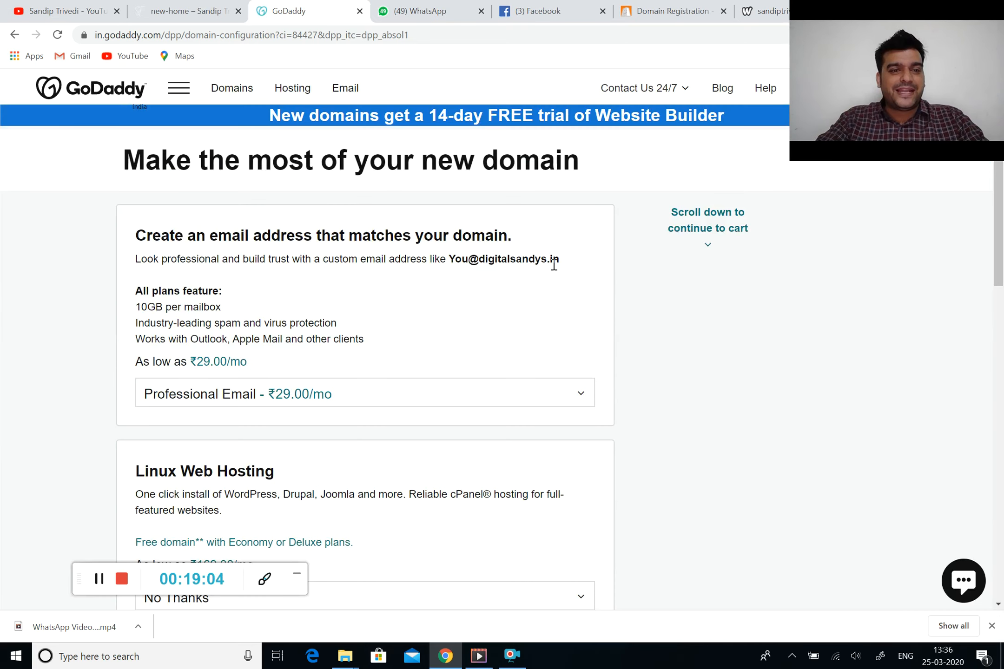
{"action": "scroll", "coordinate": [534, 289], "scroll_direction": "down", "scroll_amount": 1}
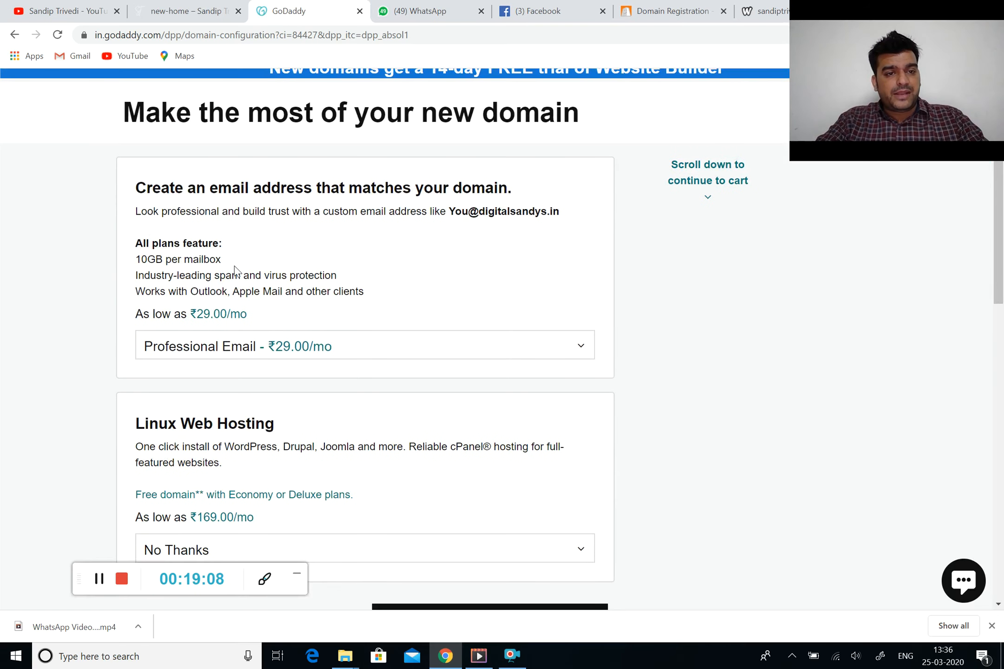
{"action": "scroll", "coordinate": [218, 272], "scroll_direction": "down", "scroll_amount": 1}
{"action": "scroll", "coordinate": [249, 263], "scroll_direction": "down", "scroll_amount": 3}
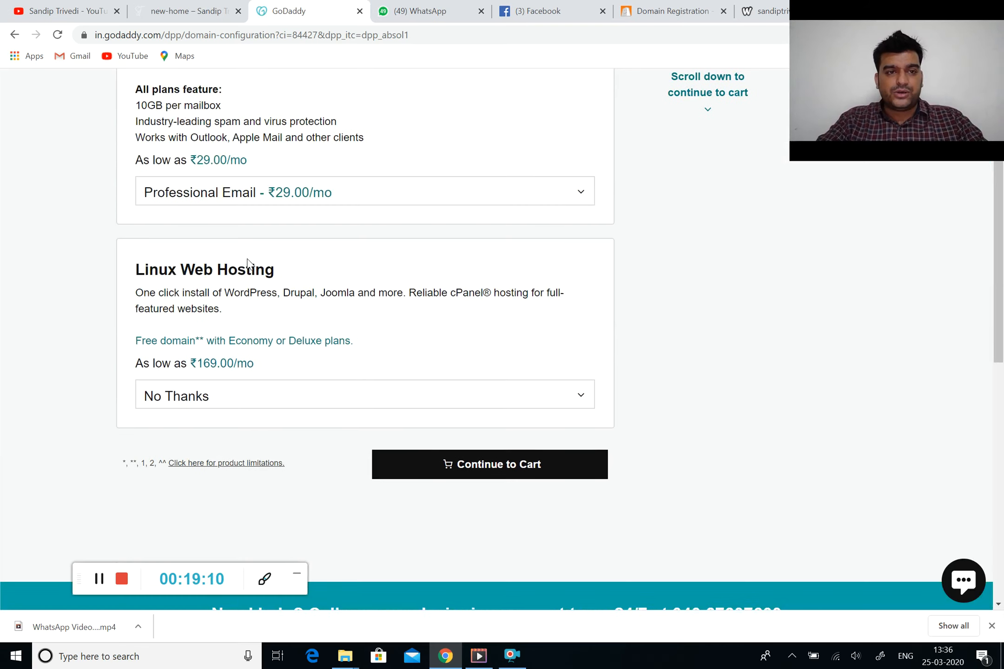
{"action": "scroll", "coordinate": [248, 263], "scroll_direction": "down", "scroll_amount": 2}
{"action": "scroll", "coordinate": [249, 263], "scroll_direction": "up", "scroll_amount": 7}
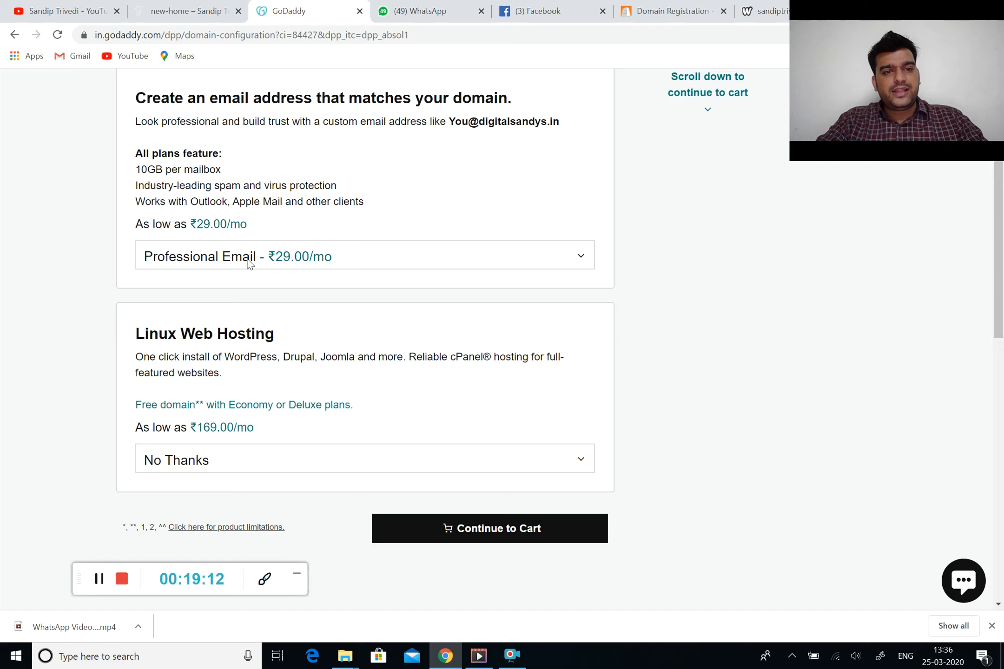
{"action": "scroll", "coordinate": [249, 258], "scroll_direction": "down", "scroll_amount": 3}
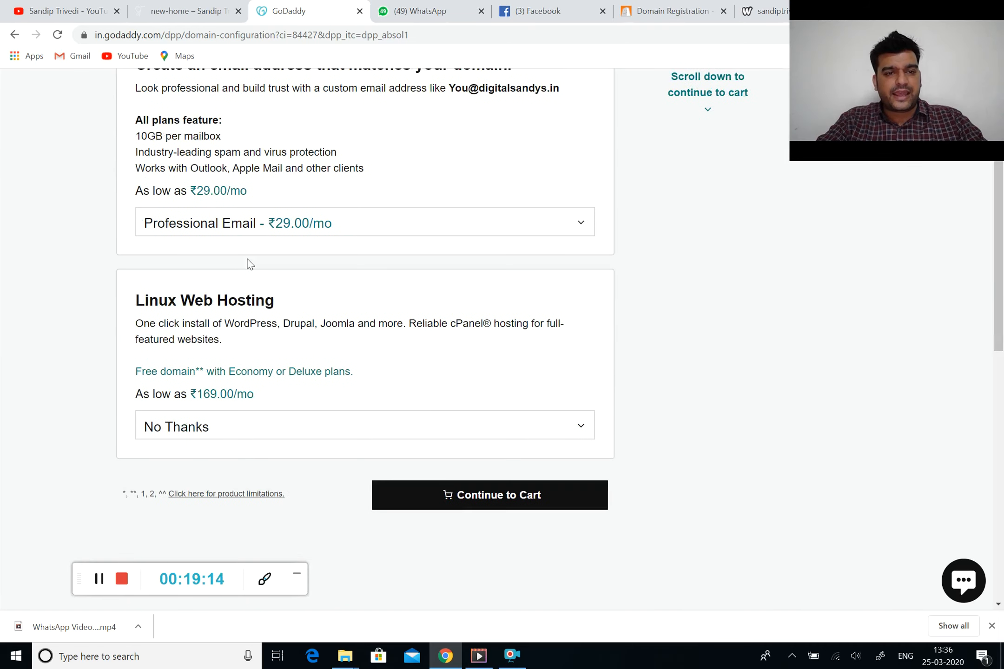
{"action": "scroll", "coordinate": [318, 360], "scroll_direction": "down", "scroll_amount": 3}
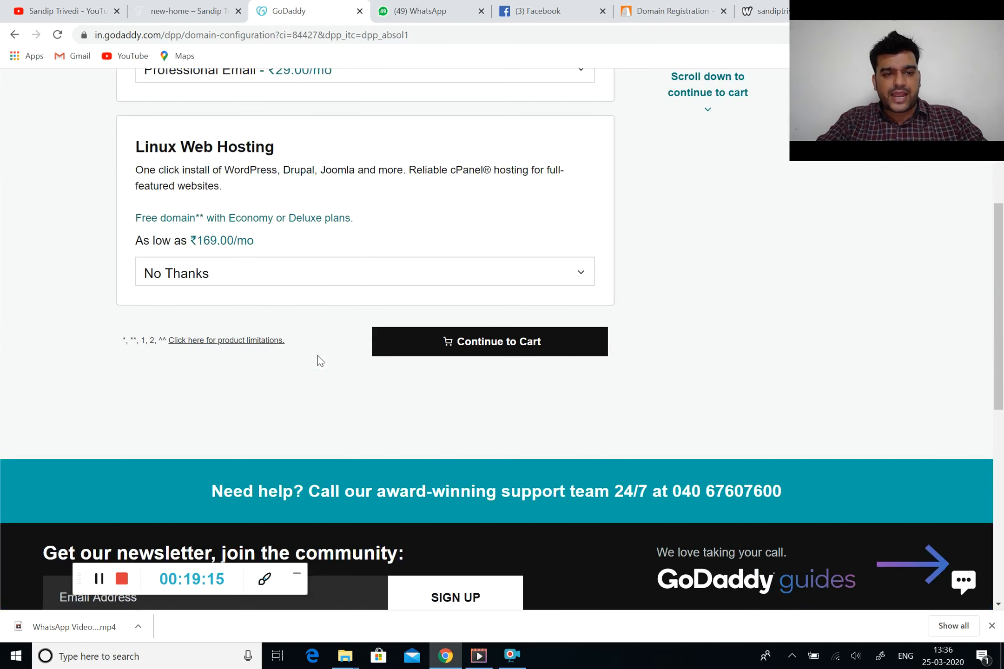
Go to the cart and set digitalsandys.in's registration term to 1 Year
{"action": "left_click", "coordinate": [456, 351]}
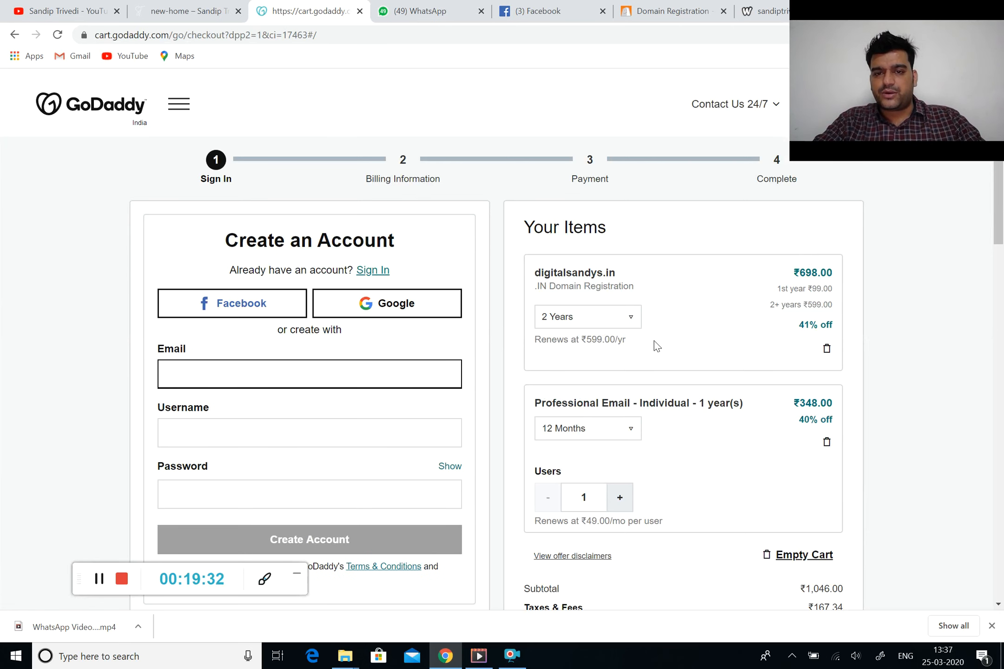
{"action": "left_click", "coordinate": [597, 323]}
{"action": "left_click", "coordinate": [585, 341]}
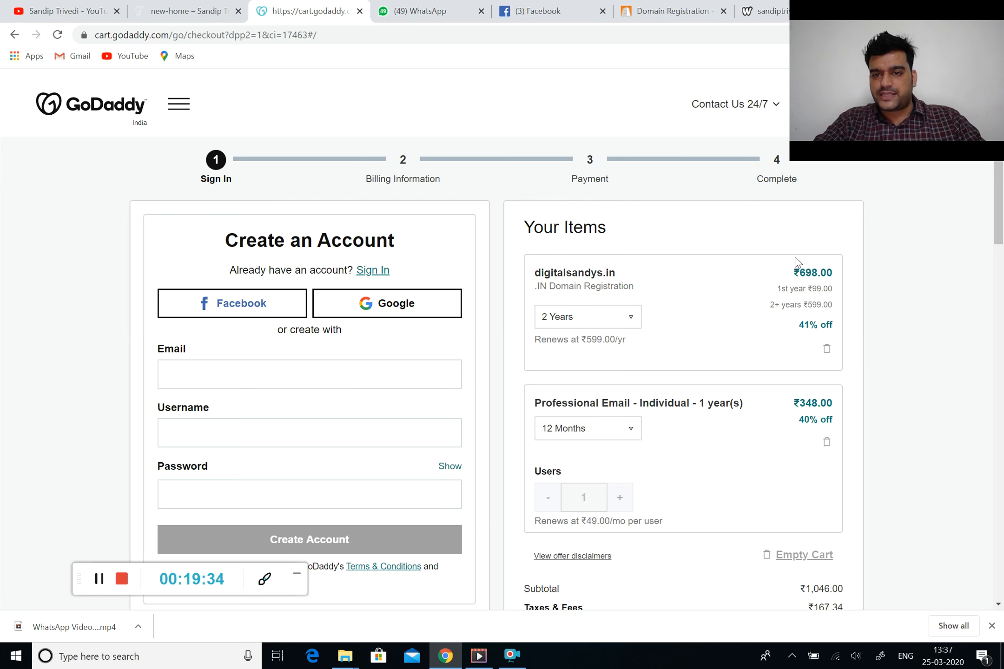
{"action": "left_click", "coordinate": [601, 311]}
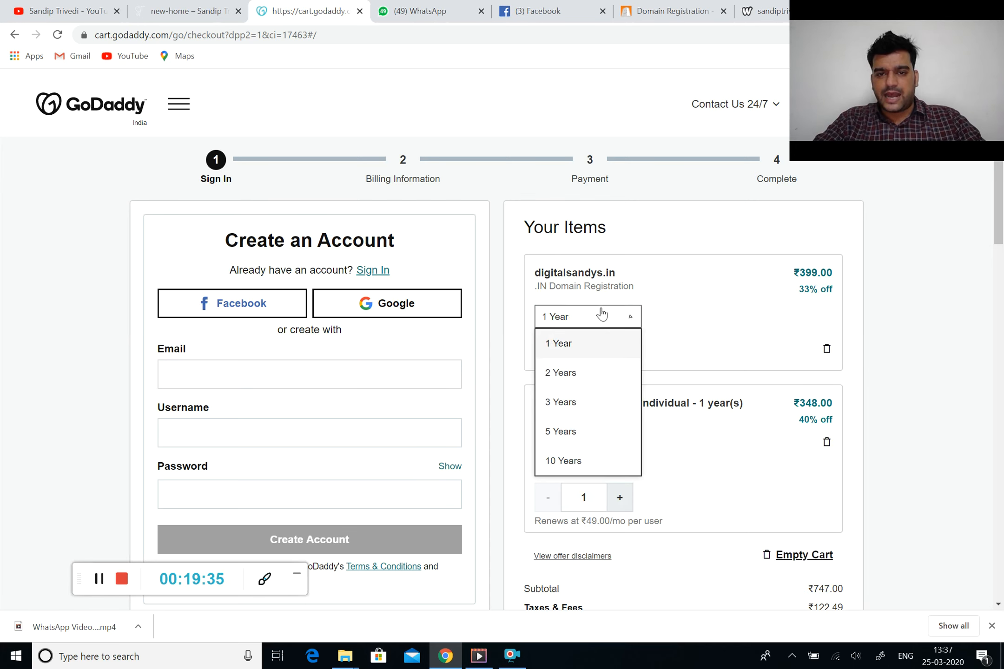
{"action": "left_click", "coordinate": [716, 296]}
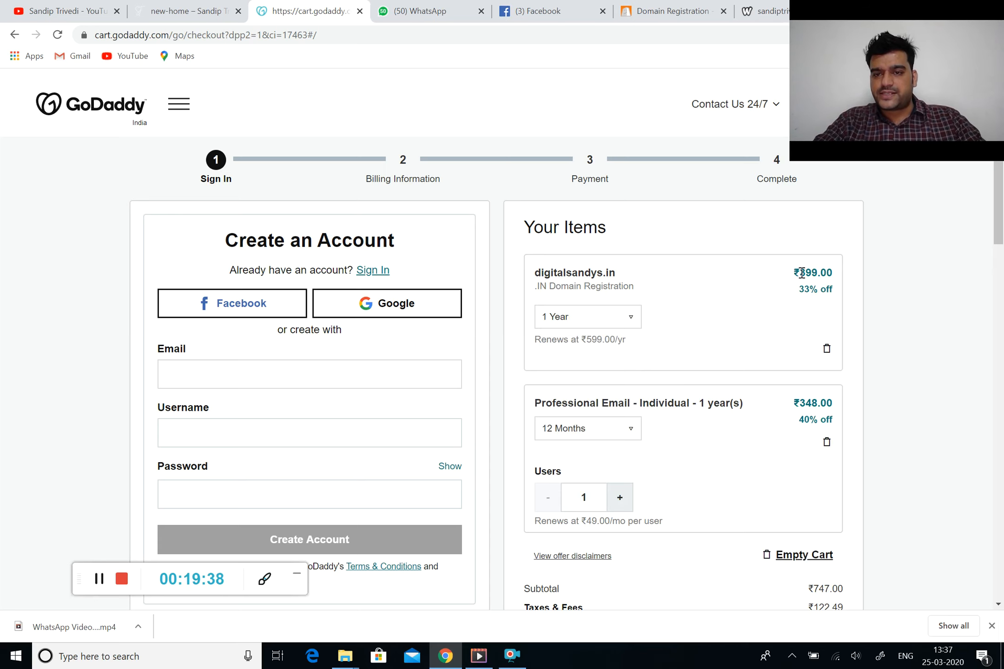
Remove Professional Email from the cart, leaving a ₹458.85 total
{"action": "scroll", "coordinate": [745, 350], "scroll_direction": "down", "scroll_amount": 2}
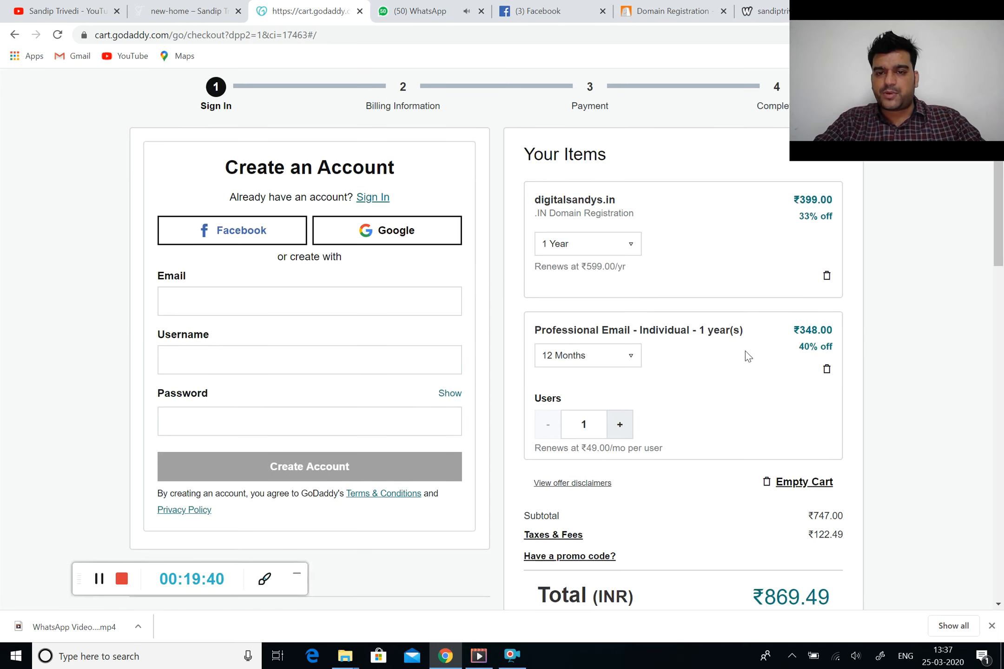
{"action": "left_click", "coordinate": [827, 370]}
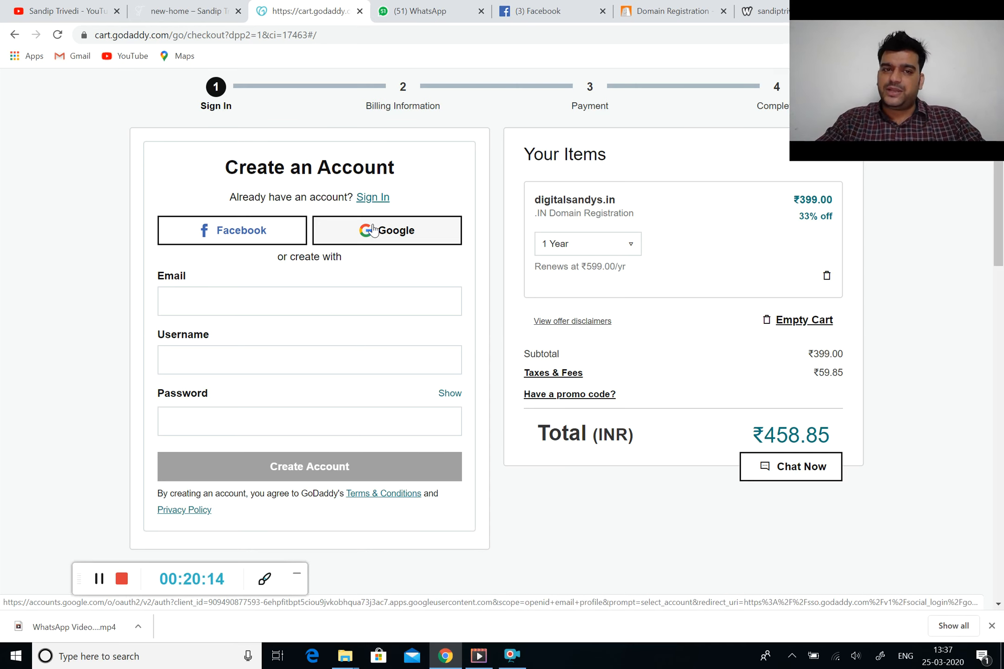
{"action": "scroll", "coordinate": [373, 229], "scroll_direction": "up", "scroll_amount": 2}
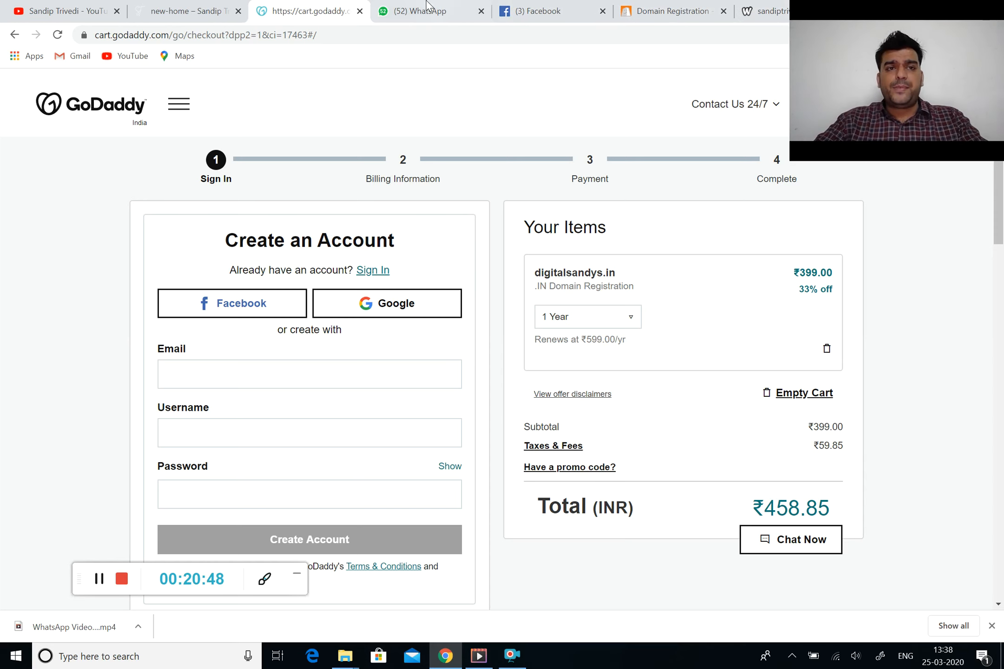
In the GoDaddy tab, enter infi and then godady.com in the address bar
{"action": "left_click", "coordinate": [182, 6]}
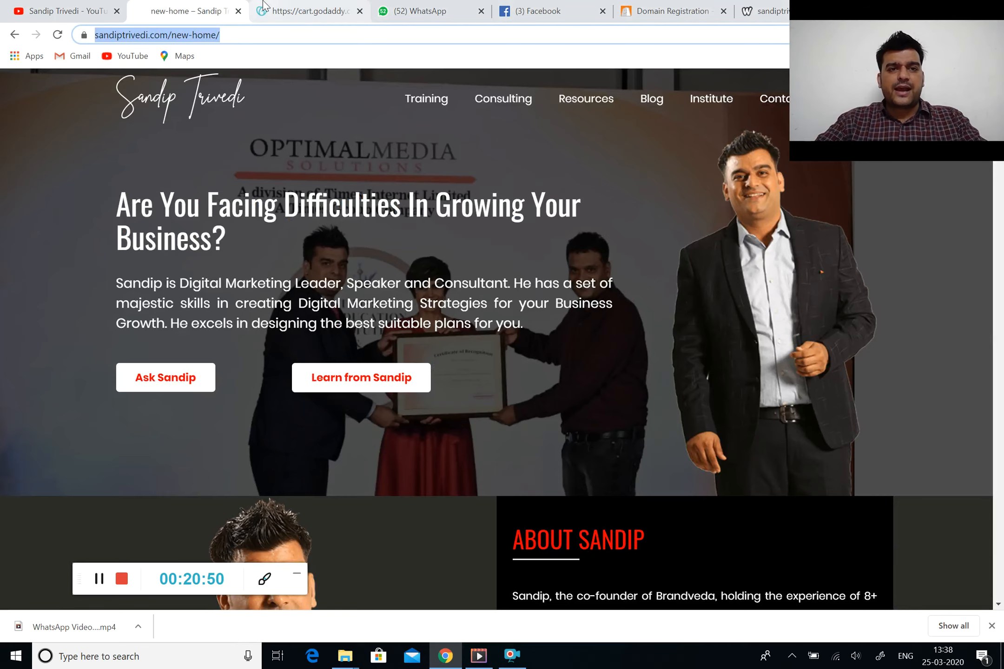
{"action": "left_click", "coordinate": [307, 4]}
{"action": "left_click", "coordinate": [272, 37]}
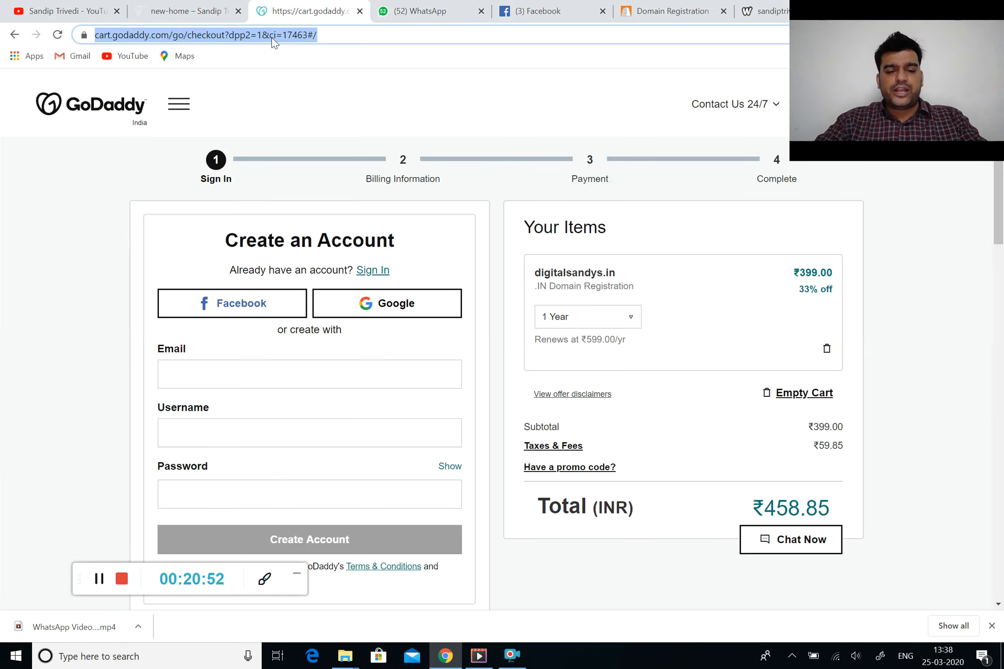
{"action": "type", "text": "infi"}
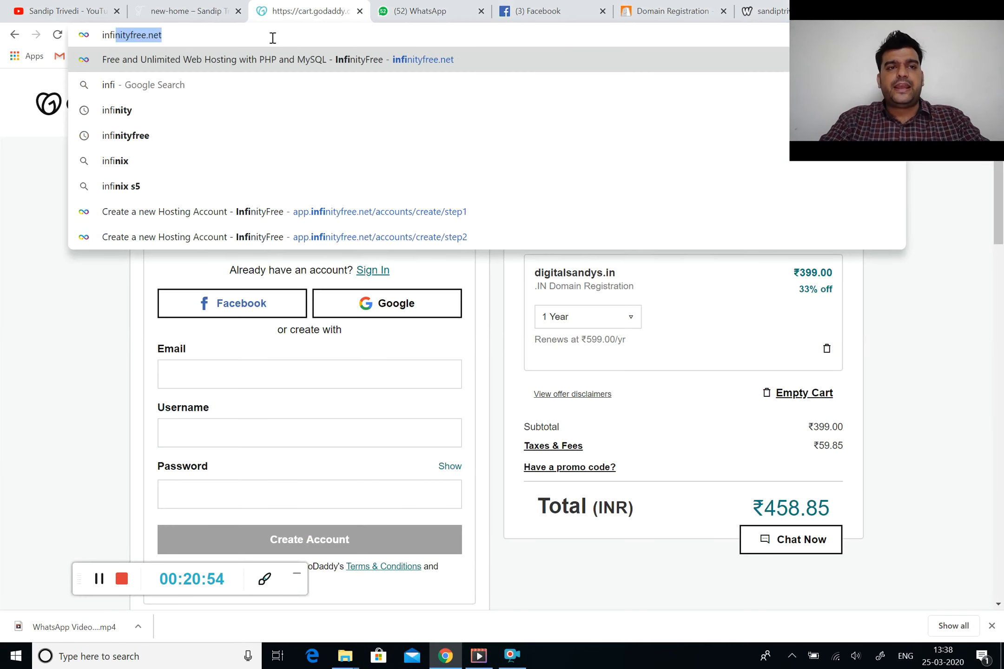
{"action": "key", "text": "Return"}
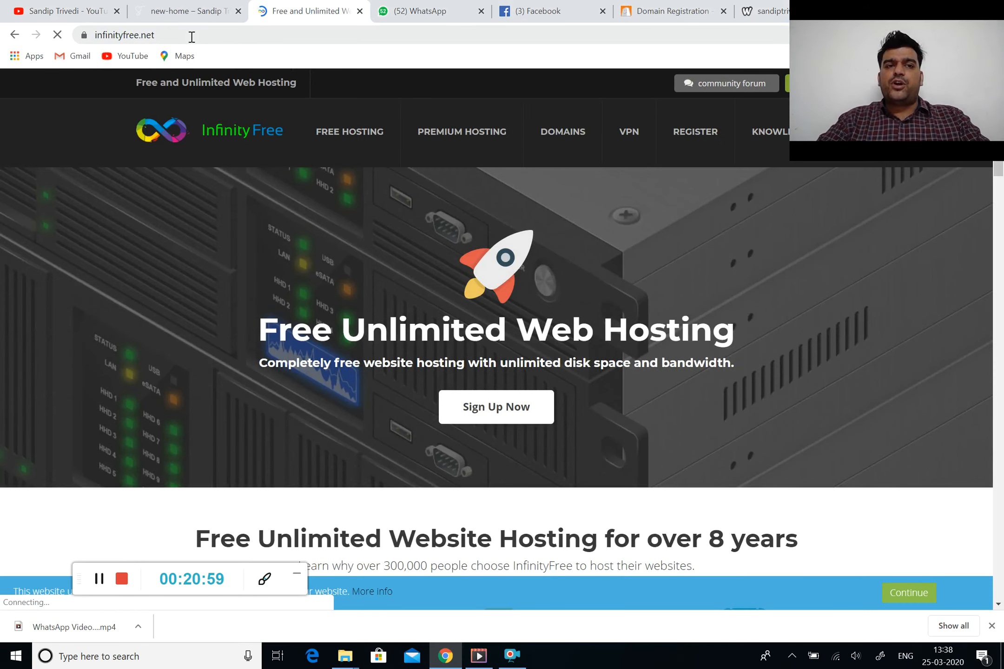
{"action": "left_click", "coordinate": [191, 37]}
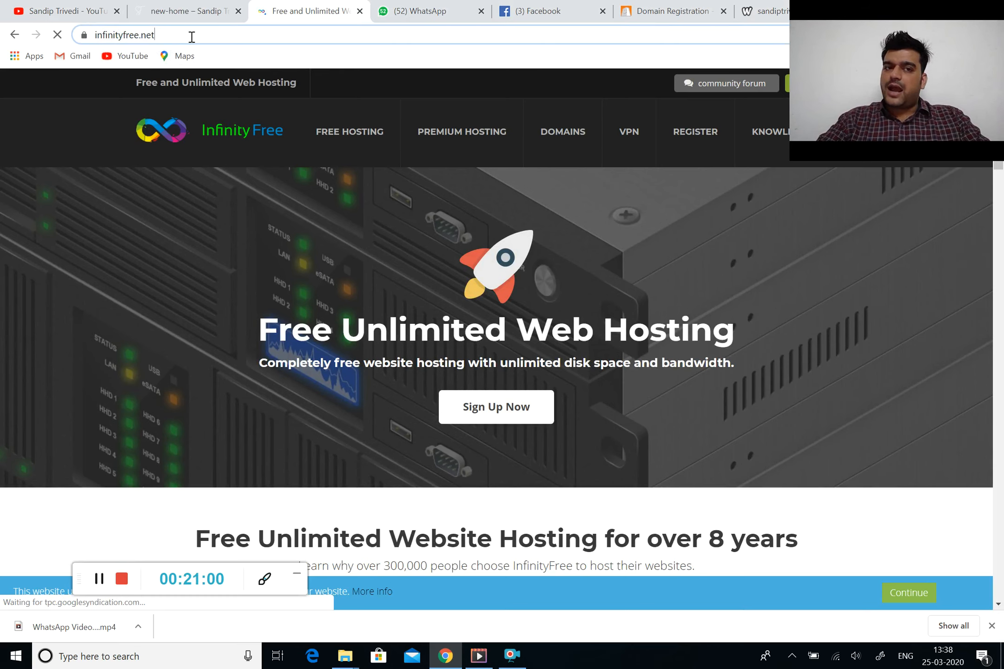
{"action": "type", "text": "godady.com"}
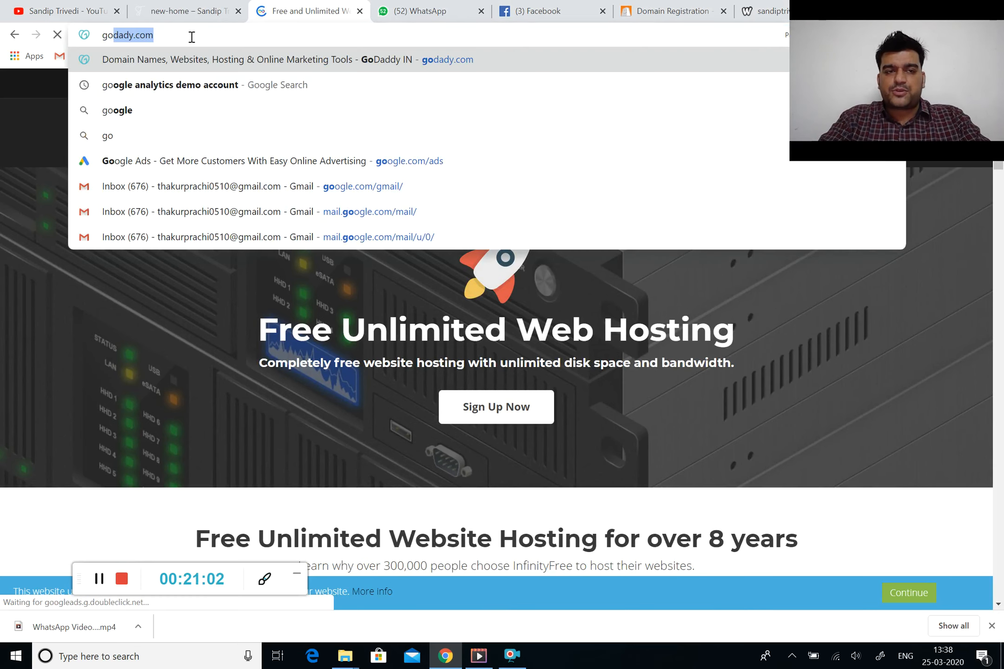
{"action": "key", "text": "Return"}
Load google.com and search for infinityfree
{"action": "type", "text": "goo"}
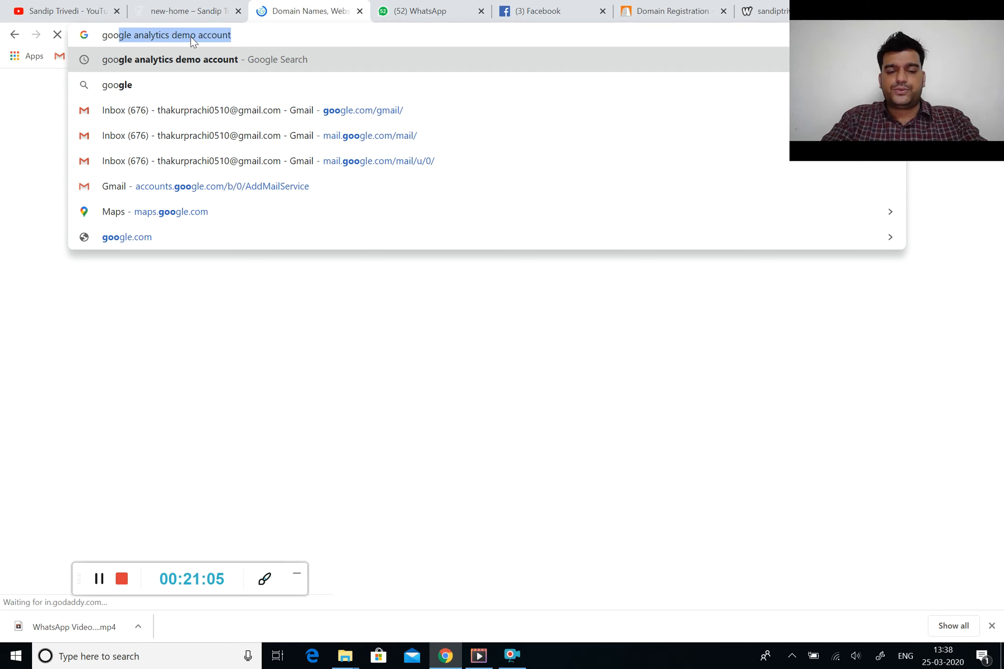
{"action": "type", "text": "gle.com"}
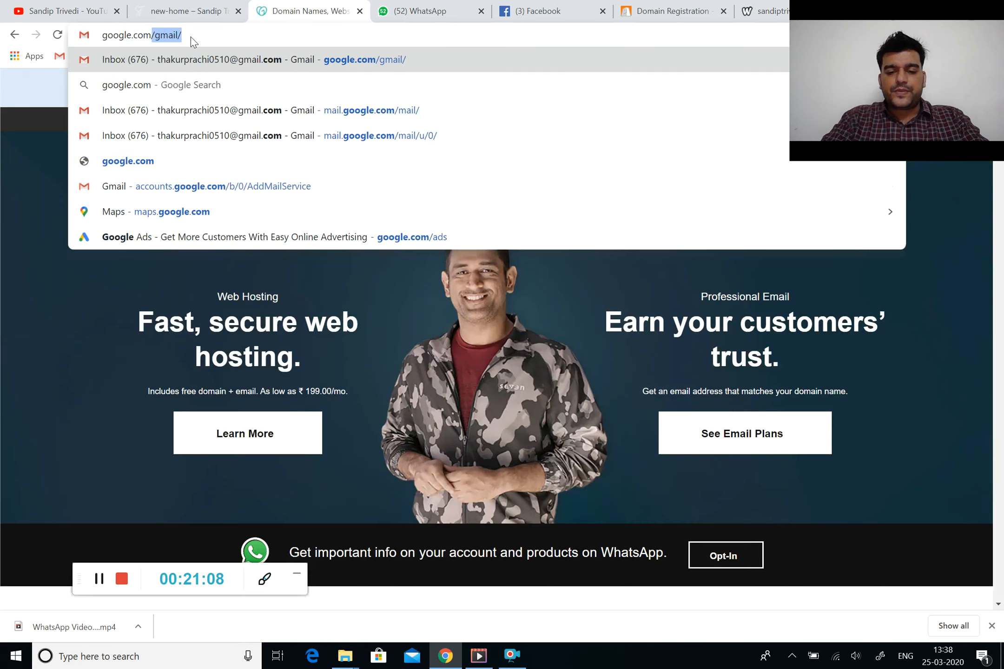
{"action": "key", "text": "Return"}
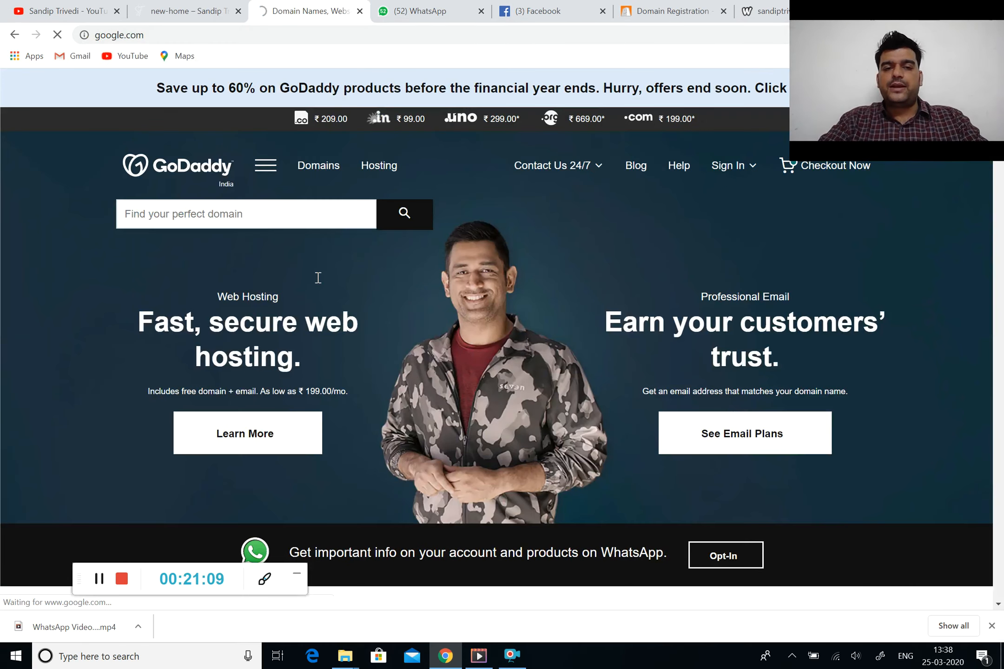
{"action": "type", "text": "infi"}
{"action": "key", "text": "Down"}
{"action": "key", "text": "Down"}
{"action": "key", "text": "Return"}
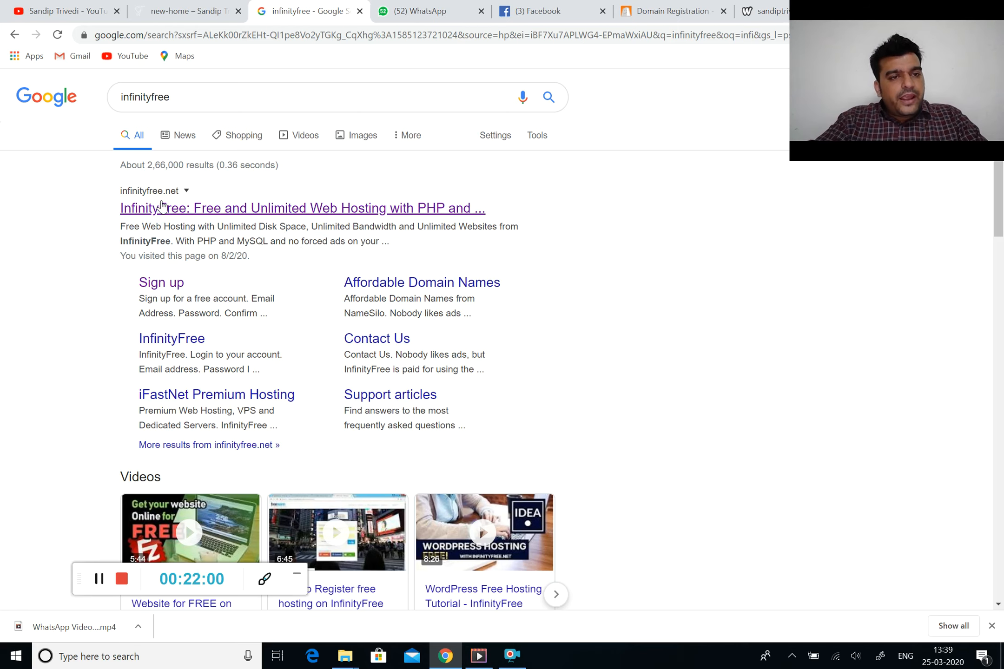
Open the InfinityFree result and scroll its home page down to the Sign Up Now section
{"action": "left_click", "coordinate": [161, 207]}
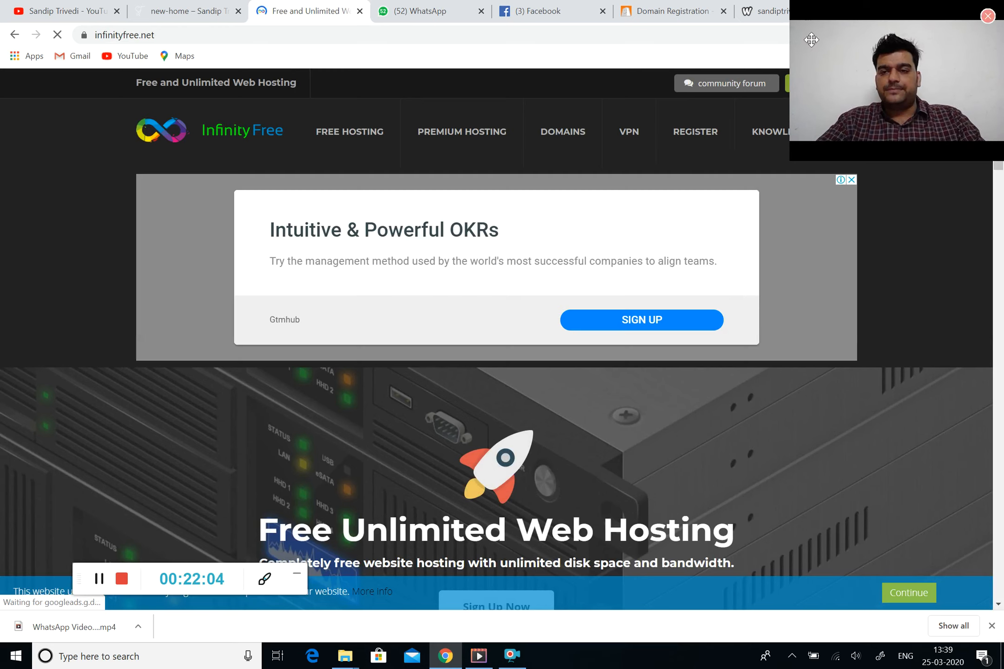
{"action": "left_click_drag", "start_coordinate": [860, 112], "coordinate": [917, 16]}
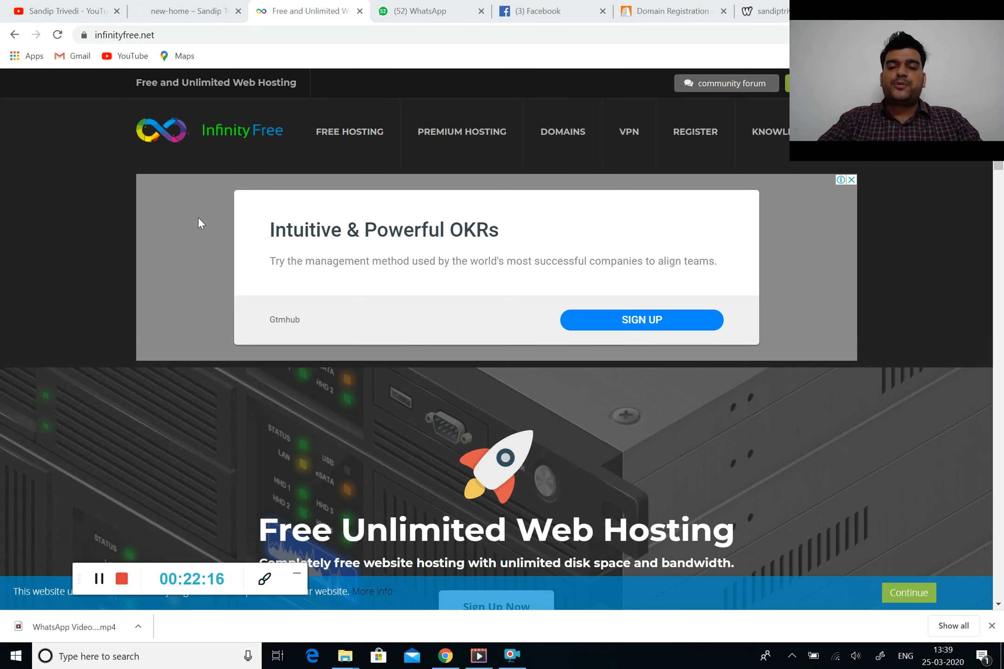
{"action": "scroll", "coordinate": [363, 319], "scroll_direction": "down", "scroll_amount": 5}
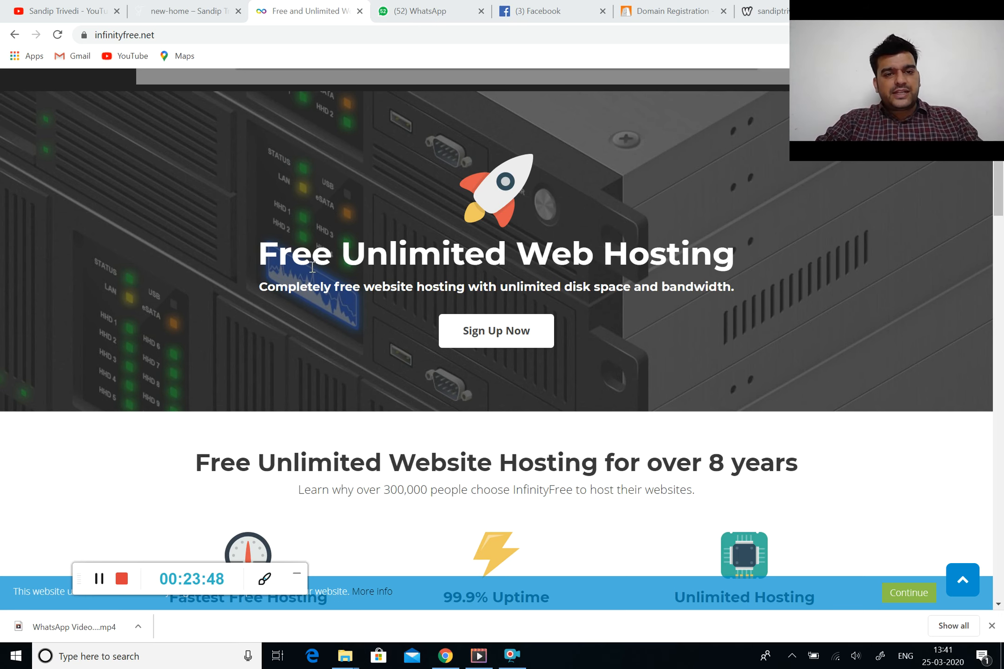
{"action": "scroll", "coordinate": [610, 265], "scroll_direction": "down", "scroll_amount": 1}
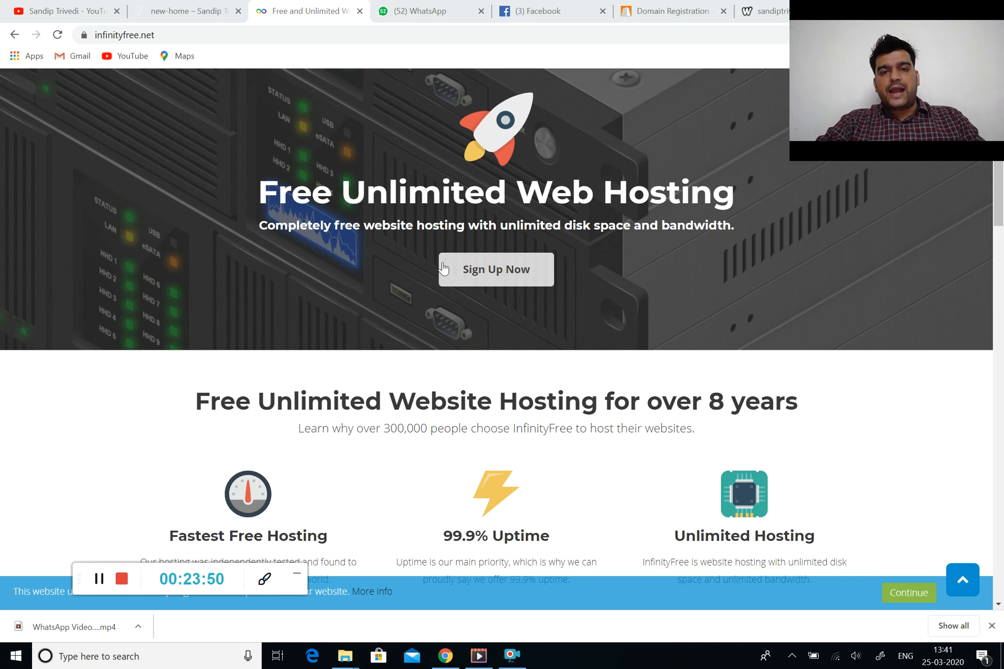
Open the InfinityFree sign-up form and fill the e-mail with a saved address
{"action": "left_click", "coordinate": [490, 272]}
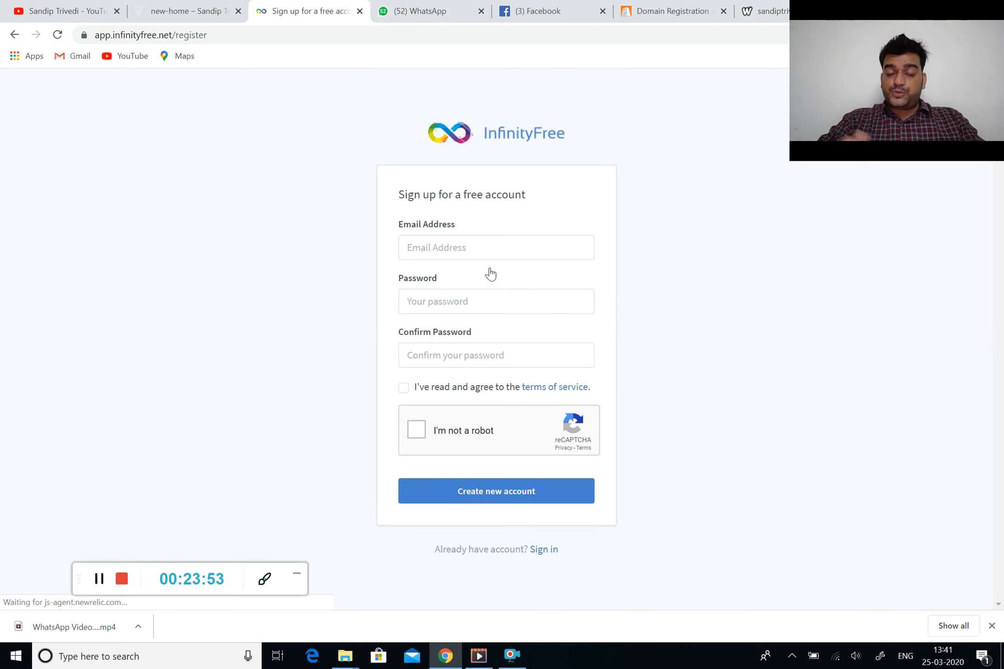
{"action": "left_click", "coordinate": [457, 245]}
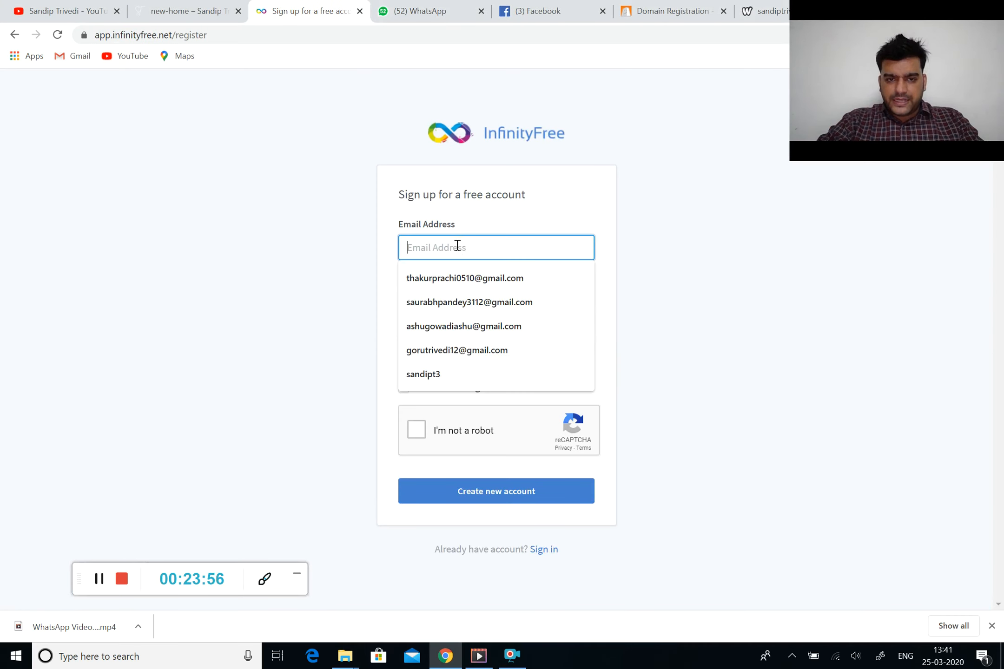
{"action": "left_click", "coordinate": [451, 346]}
Enter and confirm the password, accept the terms and reCAPTCHA, and create the account
{"action": "left_click", "coordinate": [449, 291]}
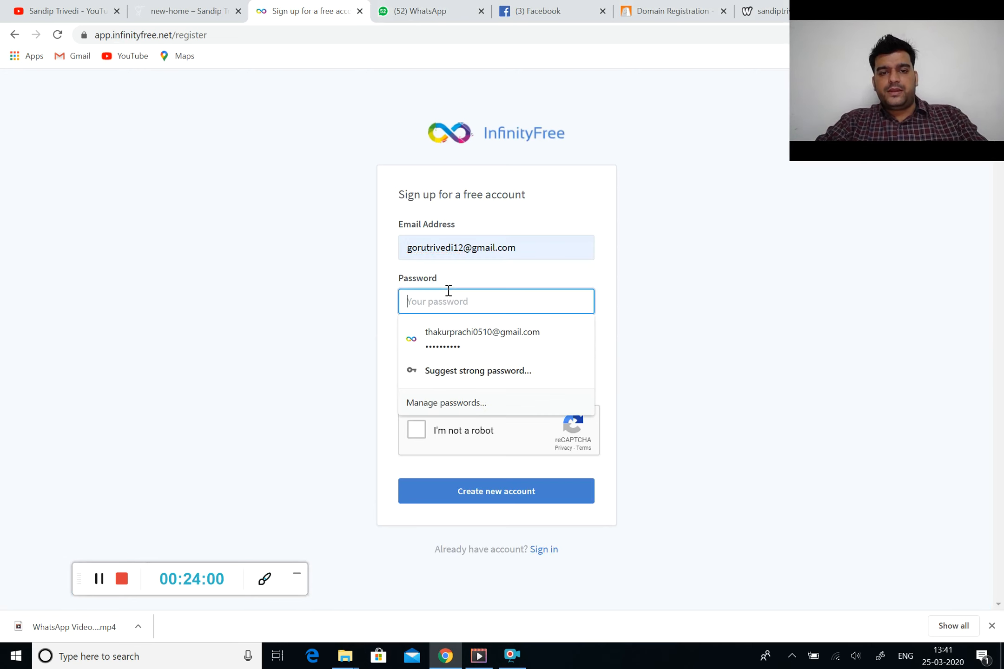
{"action": "type", "text": "a"}
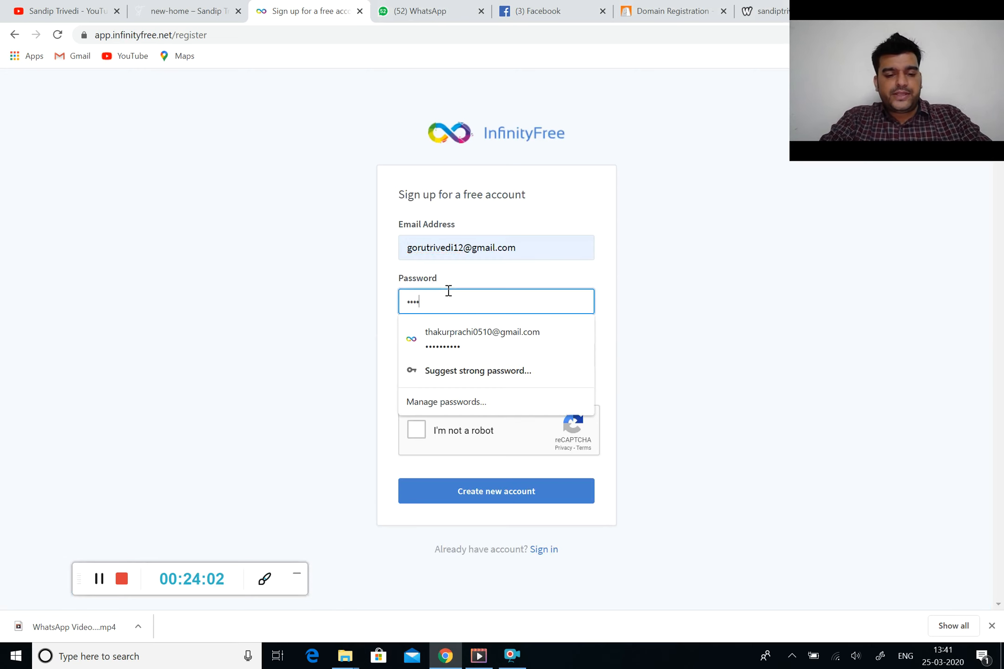
{"action": "key", "text": "Tab"}
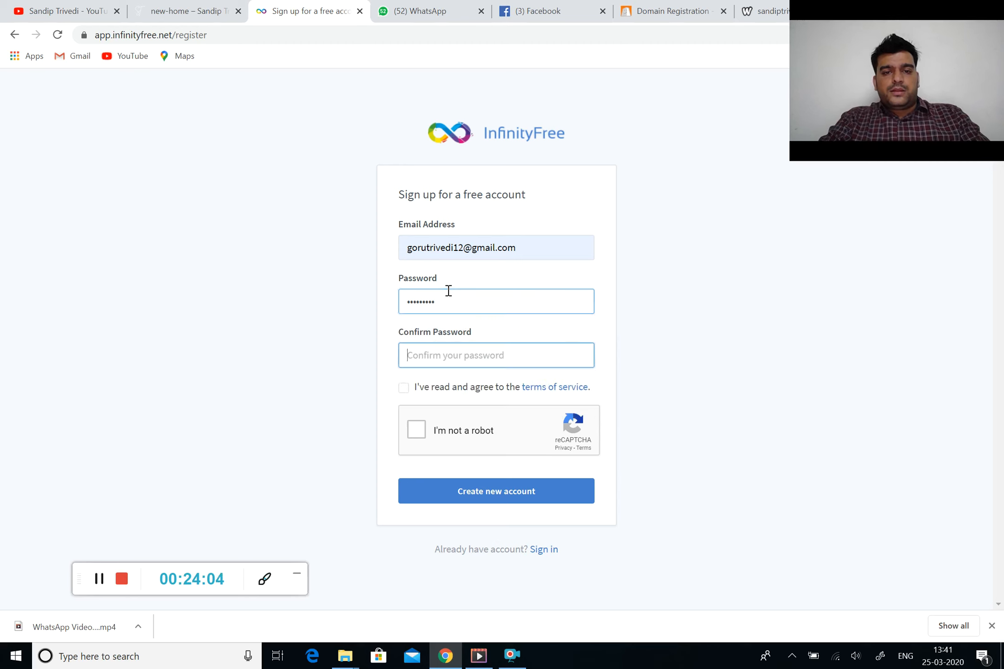
{"action": "type", "text": "a"}
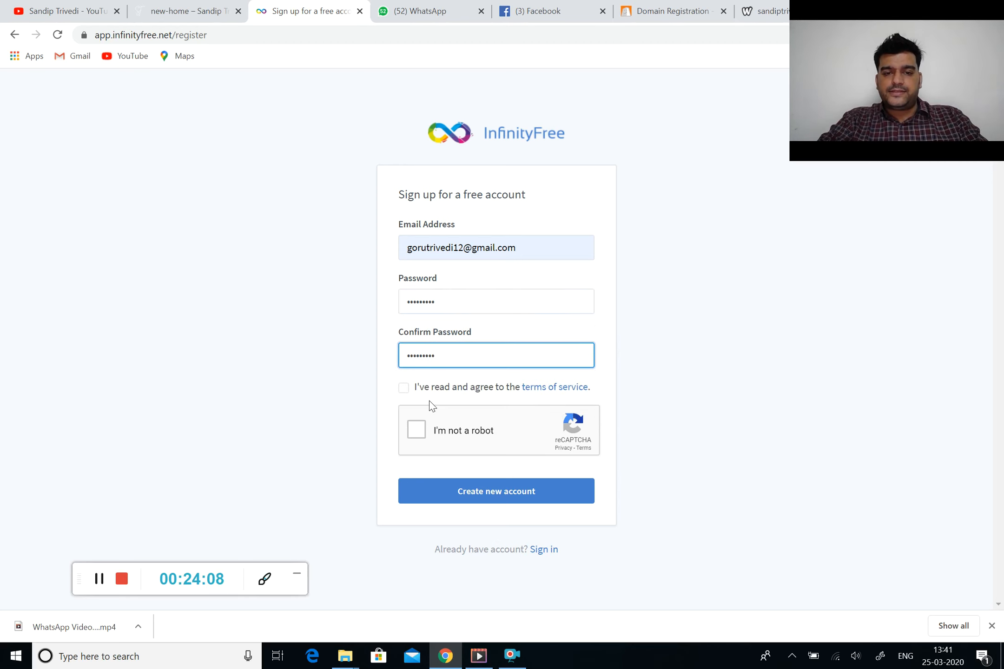
{"action": "left_click", "coordinate": [401, 391]}
{"action": "left_click", "coordinate": [416, 437]}
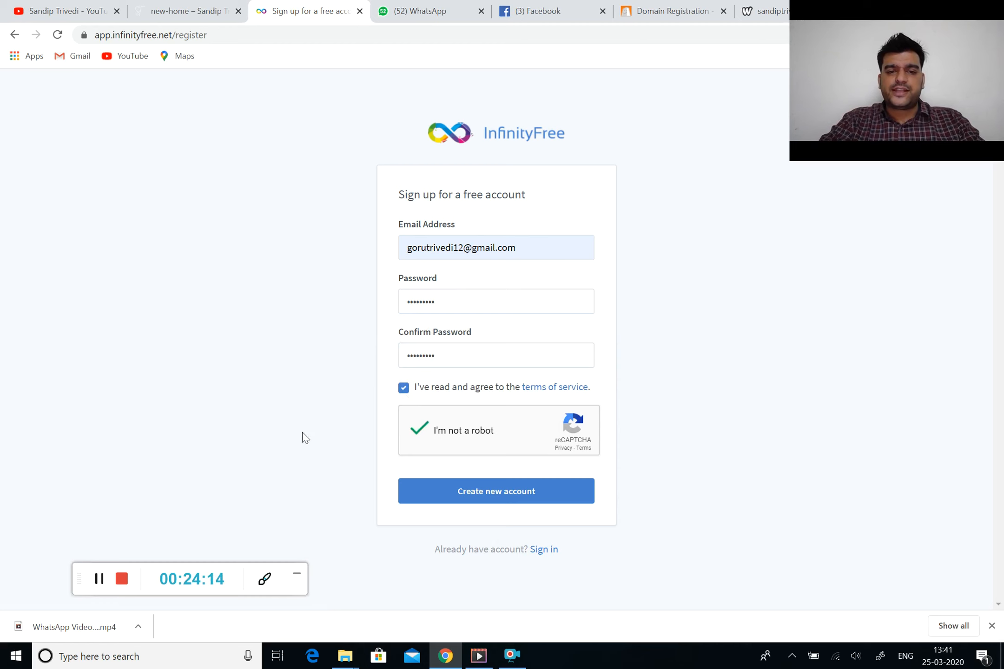
{"action": "left_click", "coordinate": [445, 492]}
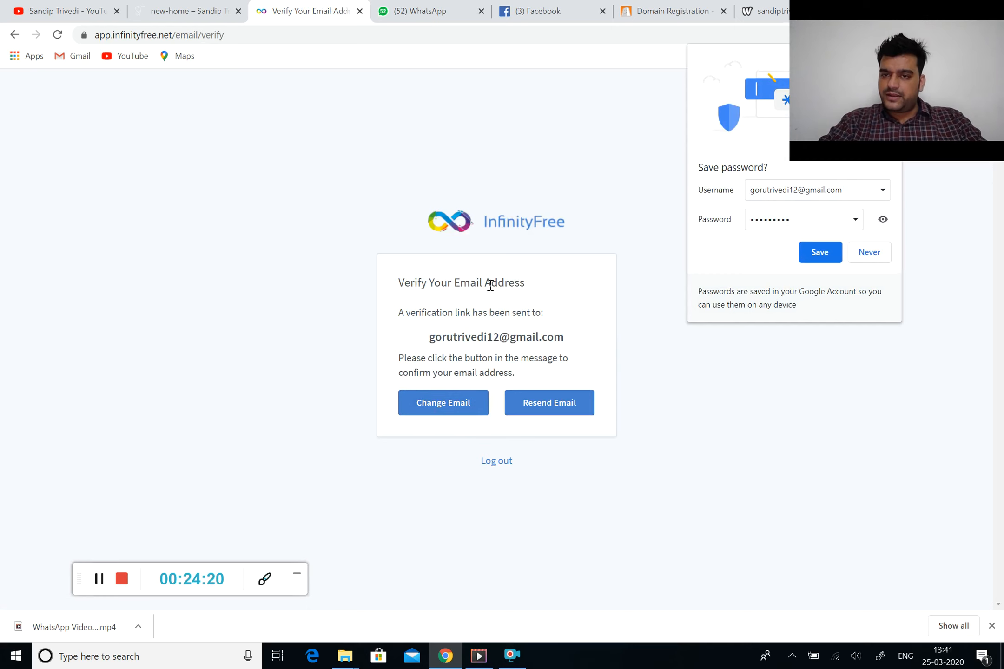
Decline saving the password and load Gmail in the domain registration tab
{"action": "left_click", "coordinate": [867, 254]}
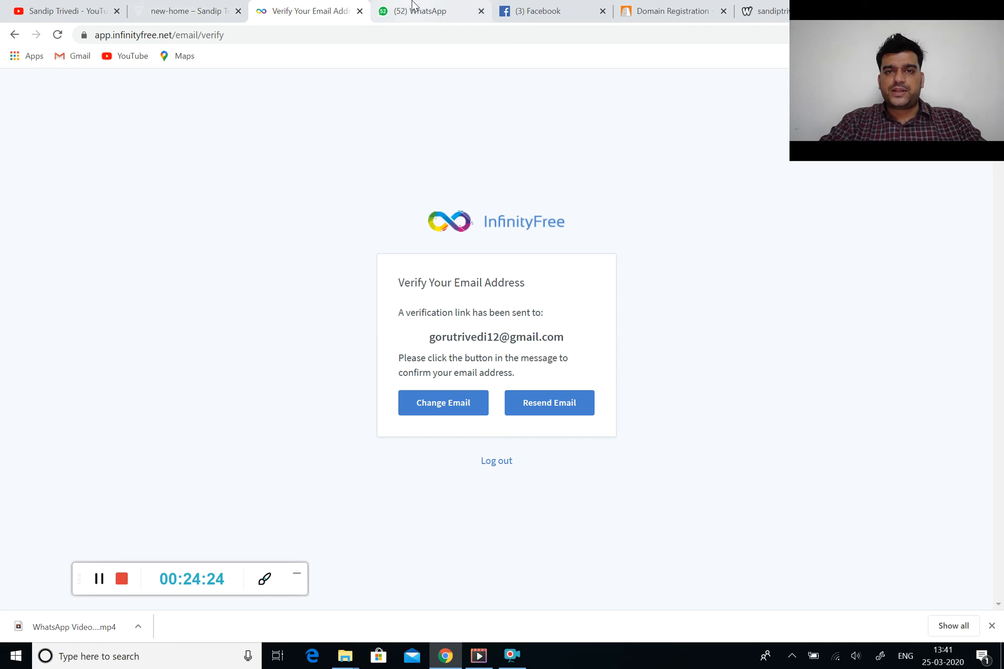
{"action": "left_click", "coordinate": [539, 8]}
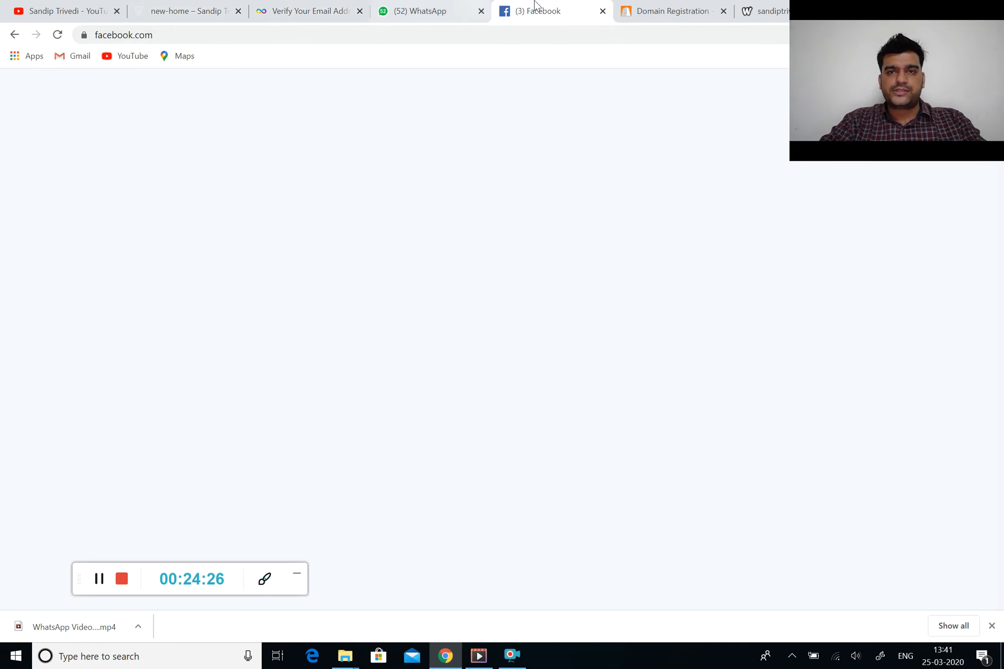
{"action": "left_click", "coordinate": [669, 11]}
{"action": "left_click", "coordinate": [477, 33]}
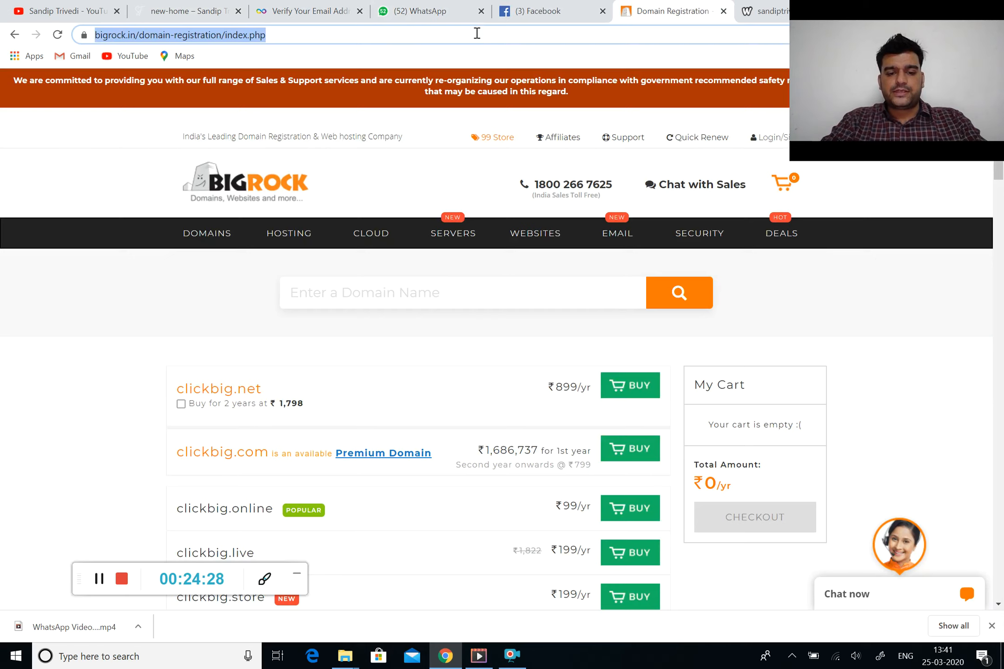
{"action": "type", "text": "g"}
{"action": "key", "text": "Return"}
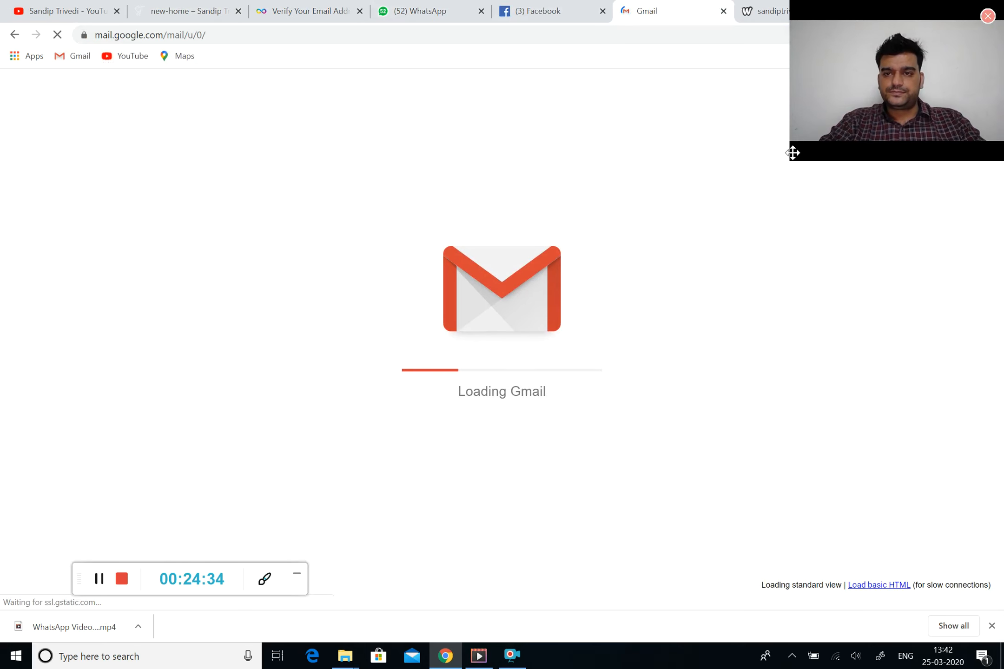
Try switching Gmail to the sign-up address's account, then return to InfinityFree's verification page
{"action": "left_click_drag", "start_coordinate": [793, 153], "coordinate": [797, 121]}
{"action": "left_click_drag", "start_coordinate": [864, 89], "coordinate": [858, 634]}
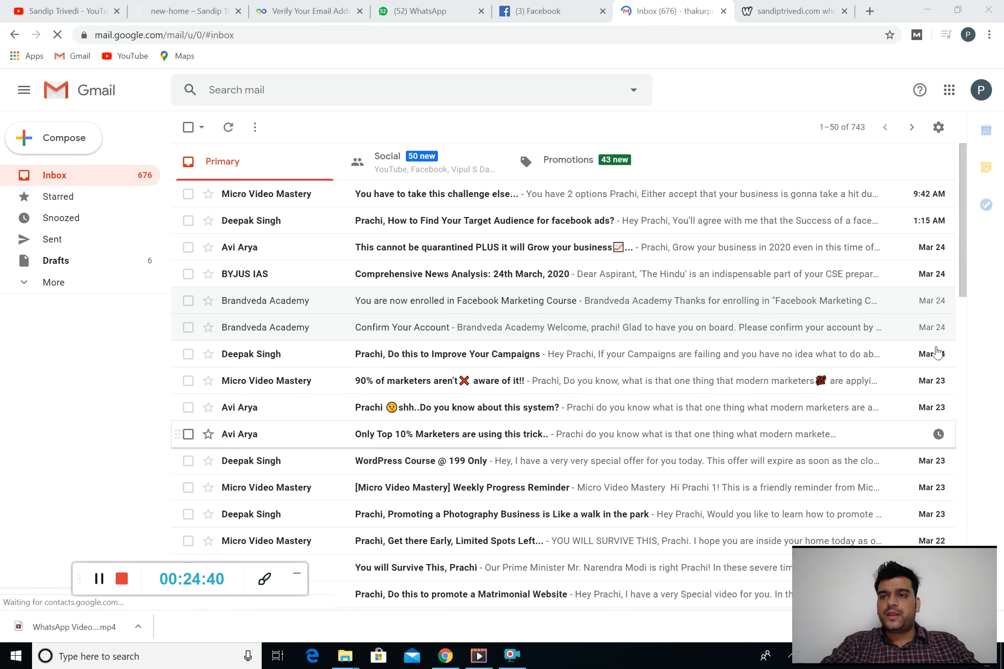
{"action": "left_click", "coordinate": [981, 90]}
{"action": "left_click", "coordinate": [865, 291]}
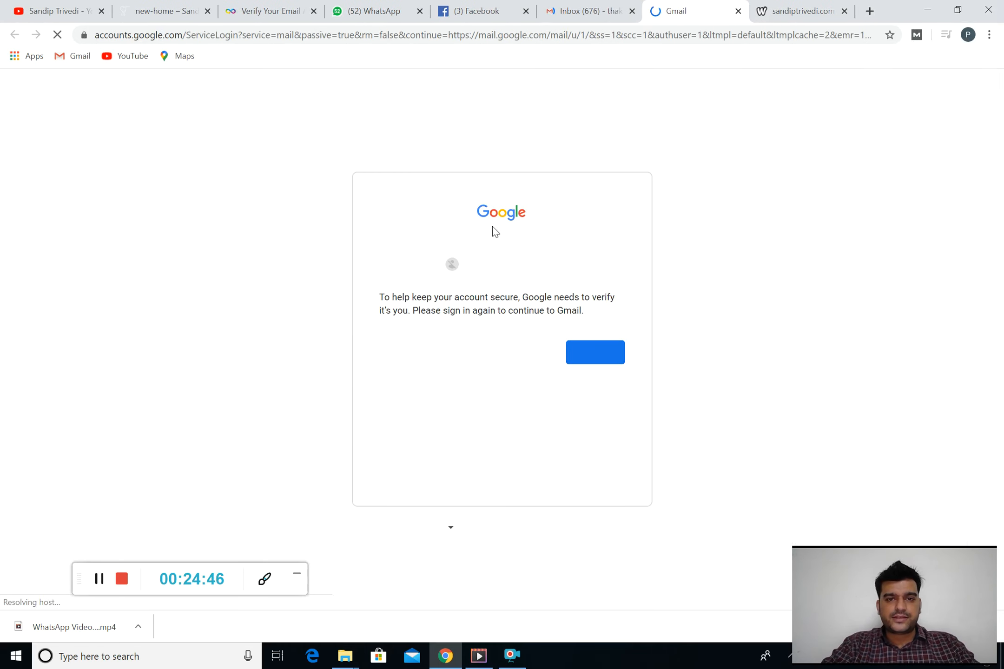
{"action": "left_click", "coordinate": [586, 356]}
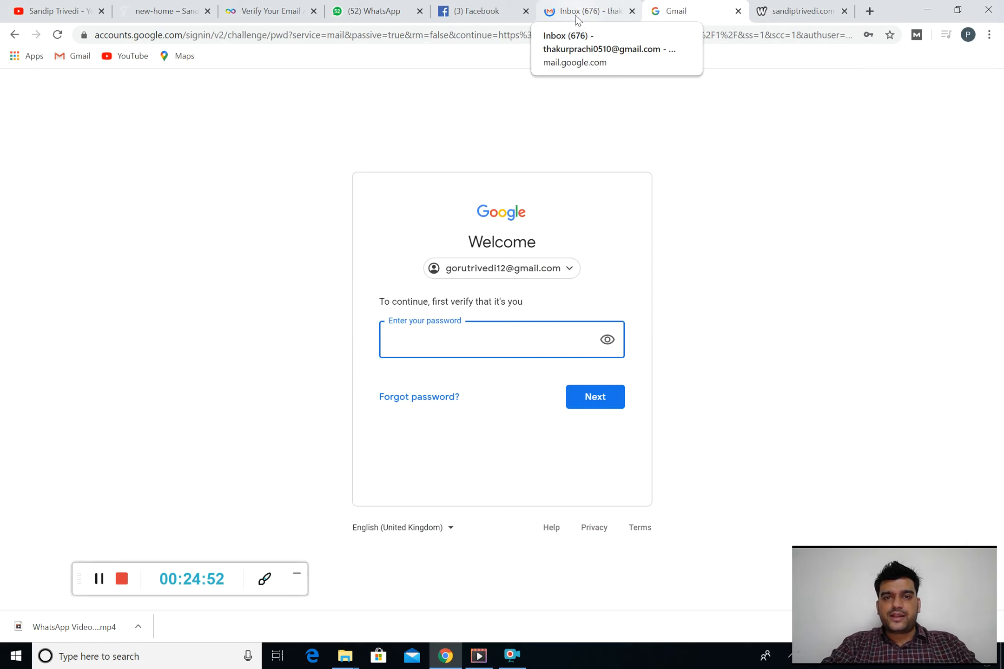
{"action": "left_click", "coordinate": [528, 267]}
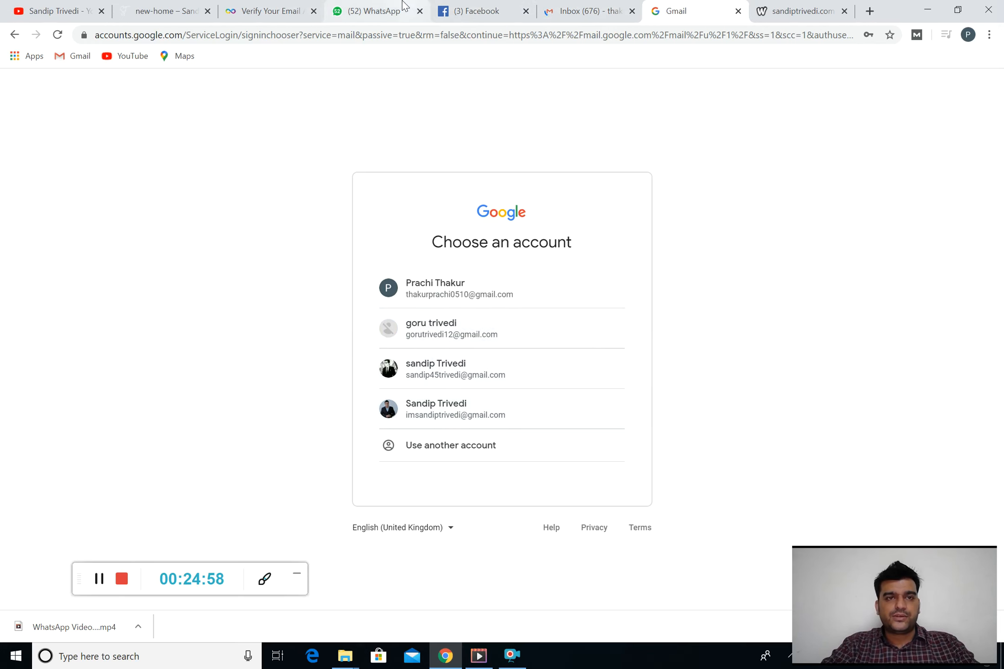
{"action": "left_click", "coordinate": [281, 7]}
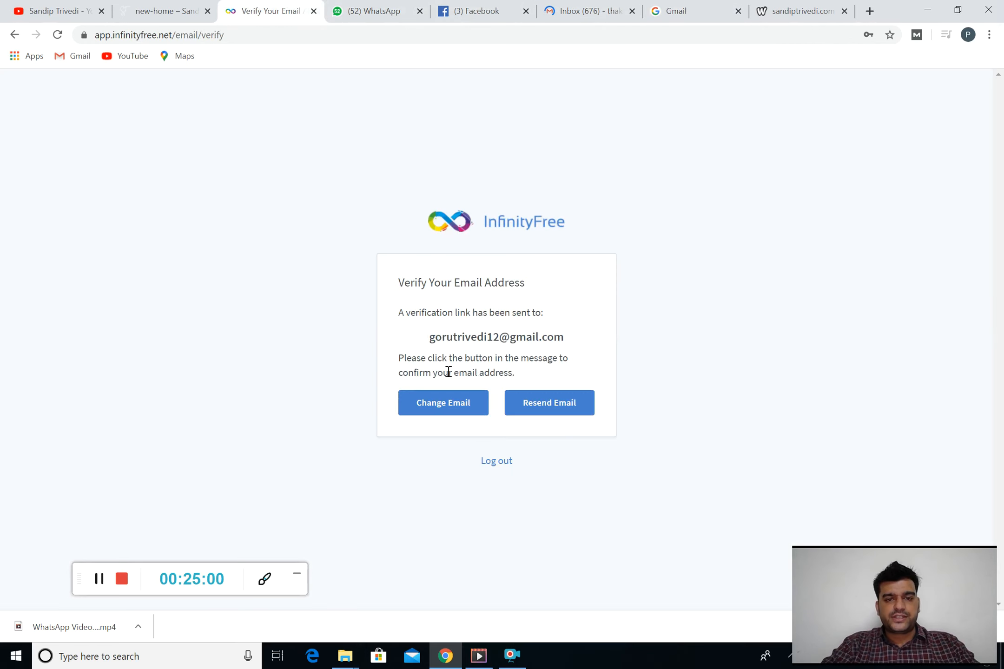
Change the InfinityFree account e-mail to a different Gmail address and submit it
{"action": "left_click", "coordinate": [462, 403]}
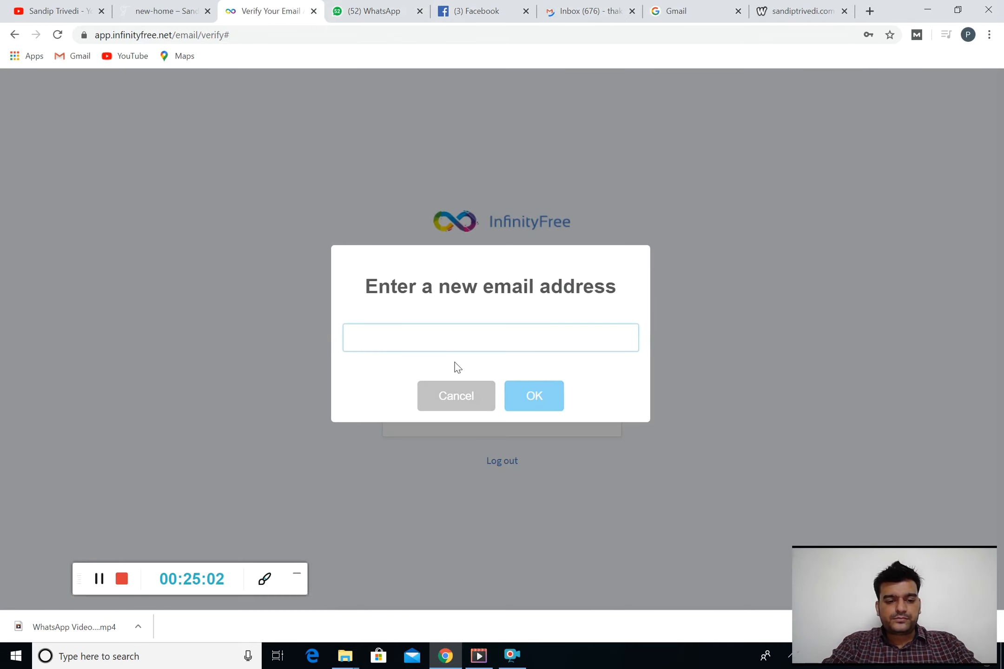
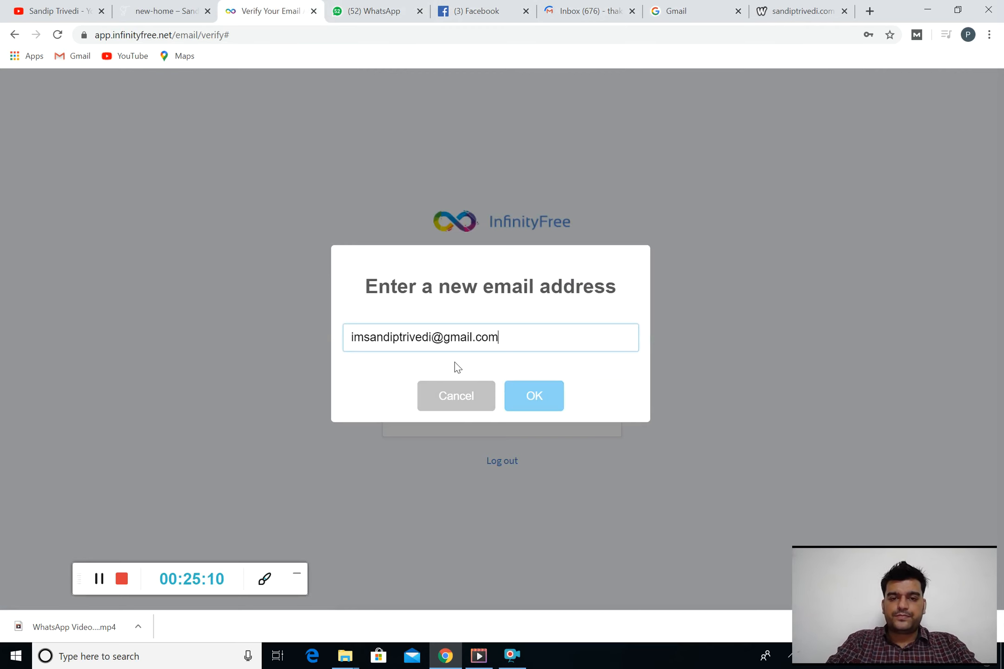
{"action": "key", "text": "Return"}
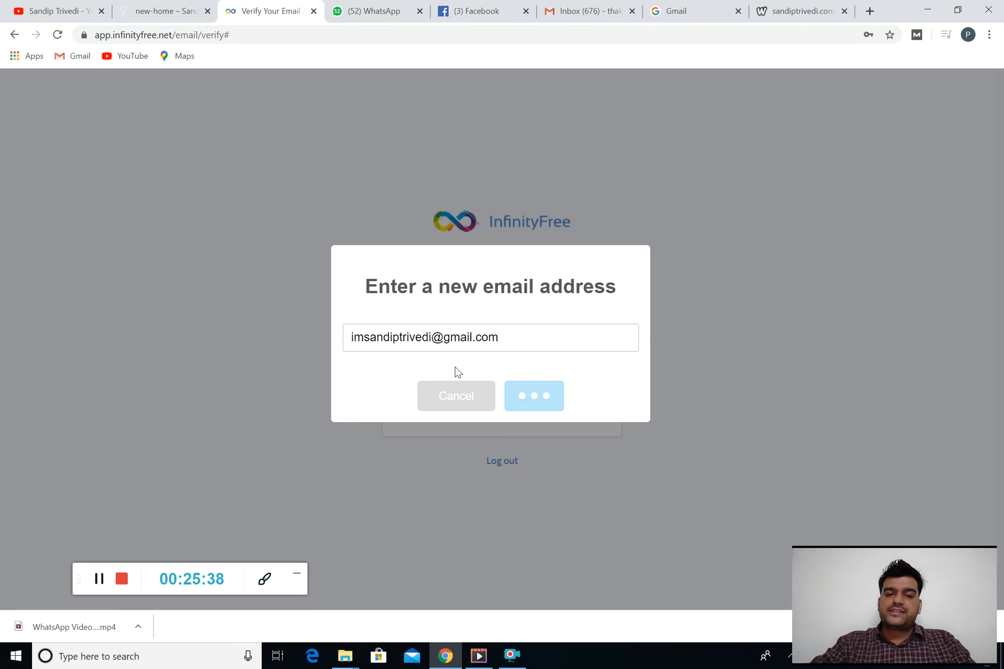
{"action": "left_click", "coordinate": [98, 579]}
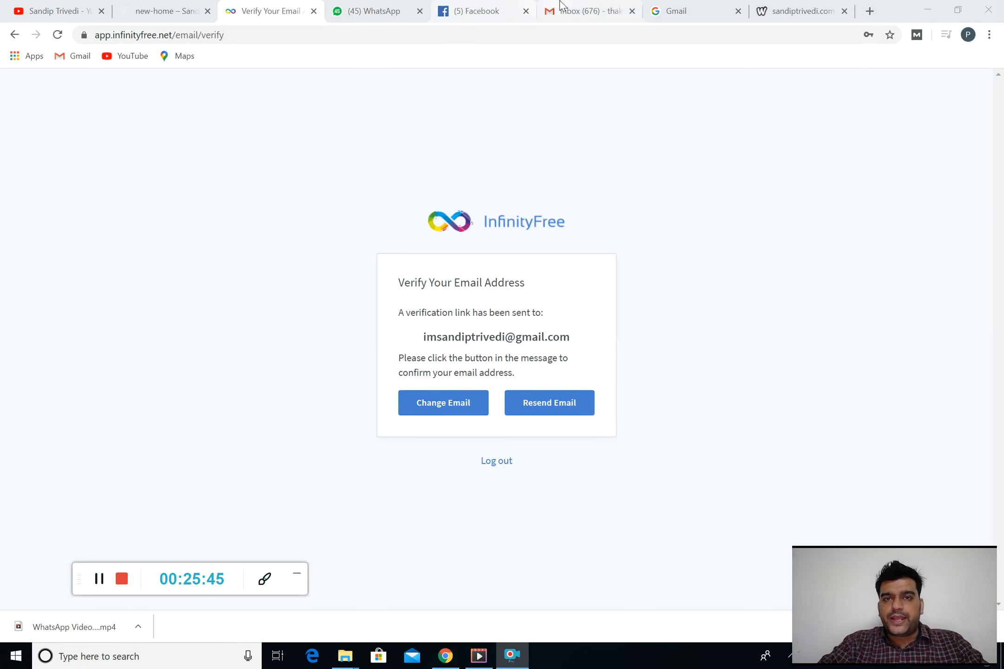
Check another Google account's inbox categories for the email, then resend InfinityFree's verification email
{"action": "left_click", "coordinate": [584, 6]}
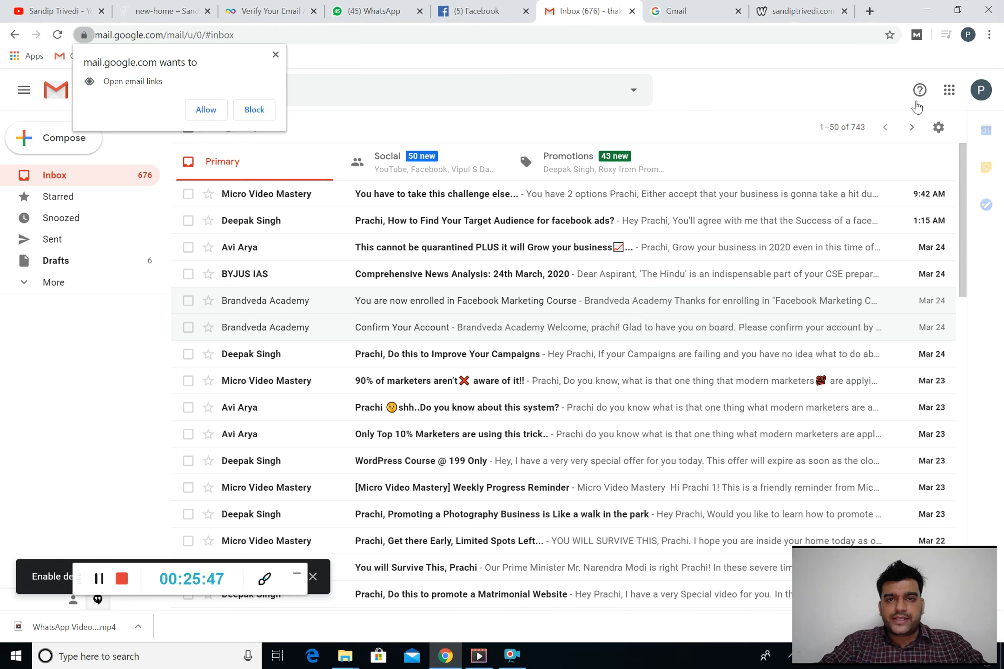
{"action": "left_click", "coordinate": [979, 90]}
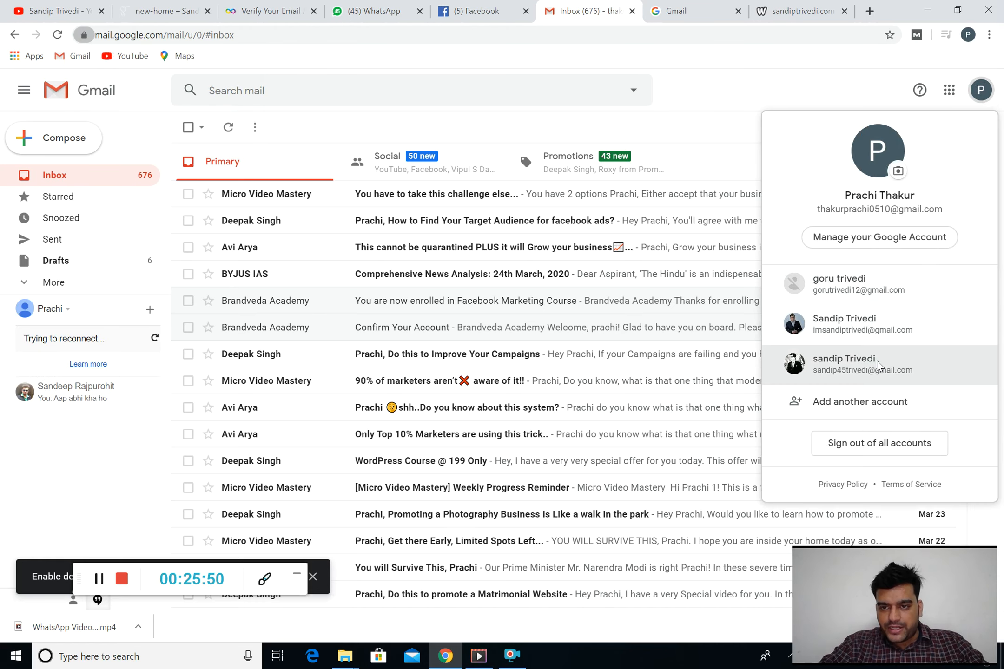
{"action": "left_click", "coordinate": [876, 364]}
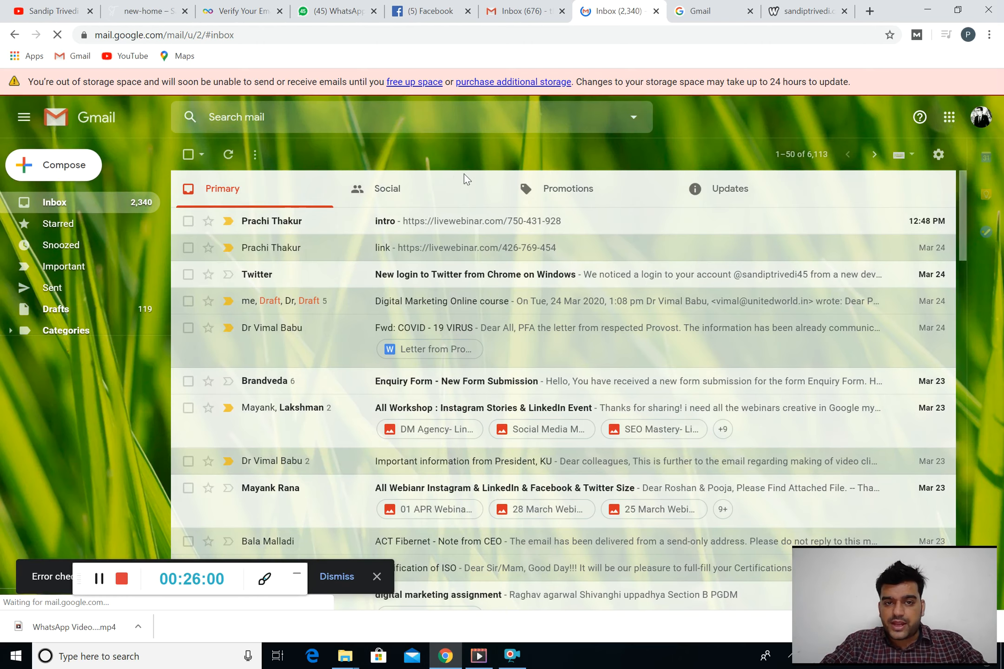
{"action": "left_click", "coordinate": [450, 188]}
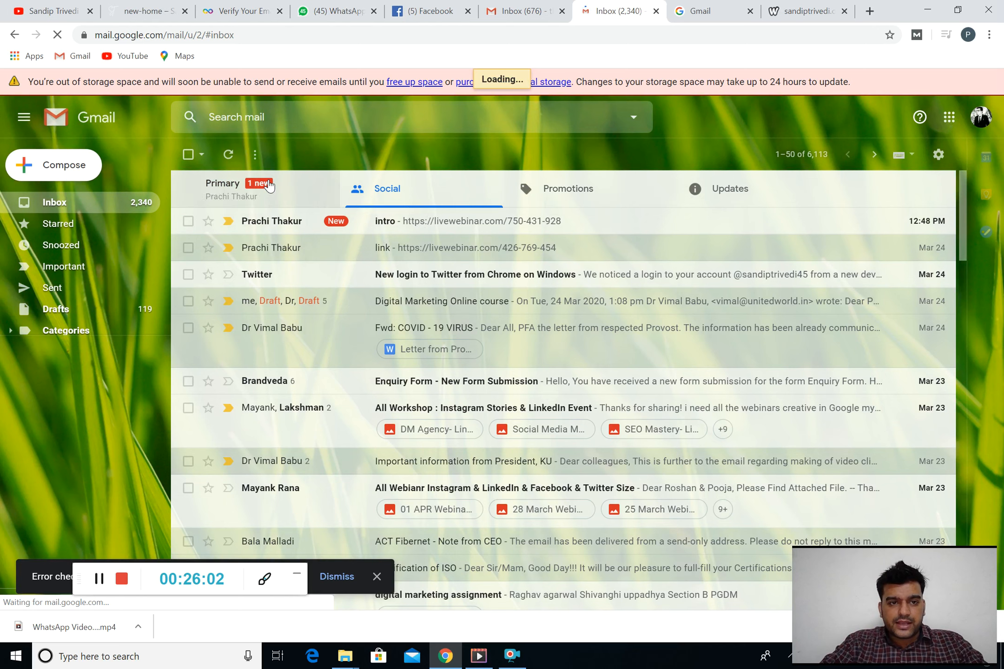
{"action": "left_click", "coordinate": [269, 185]}
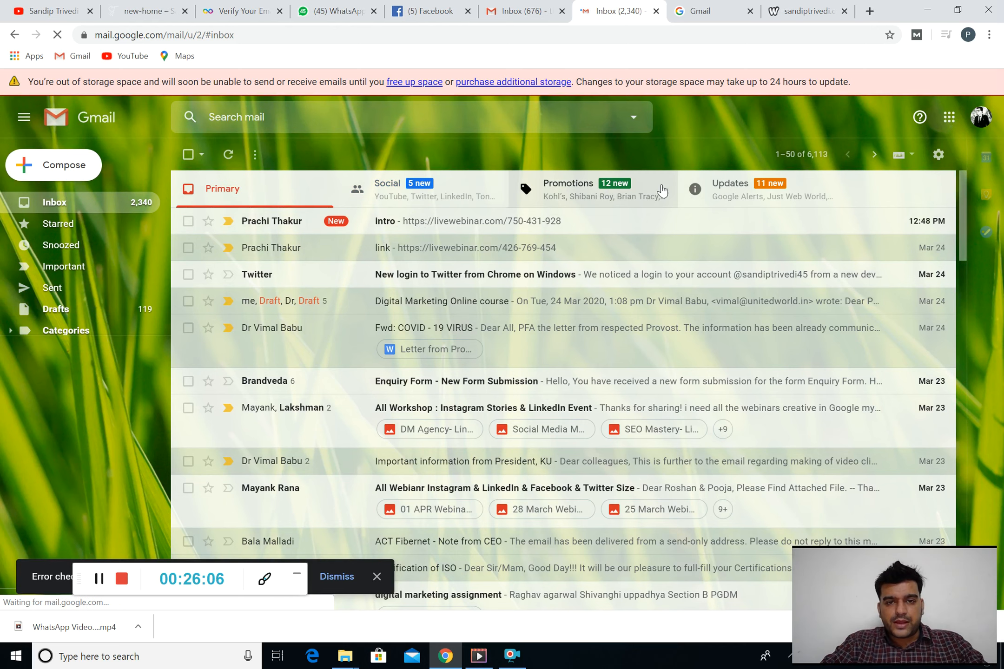
{"action": "left_click", "coordinate": [742, 191]}
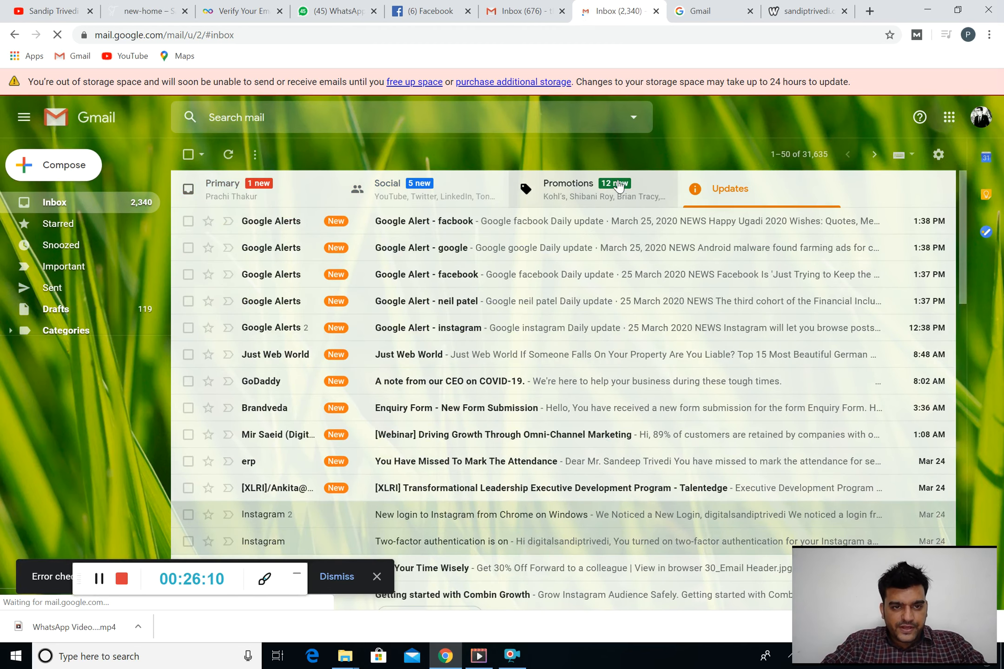
{"action": "left_click", "coordinate": [618, 186]}
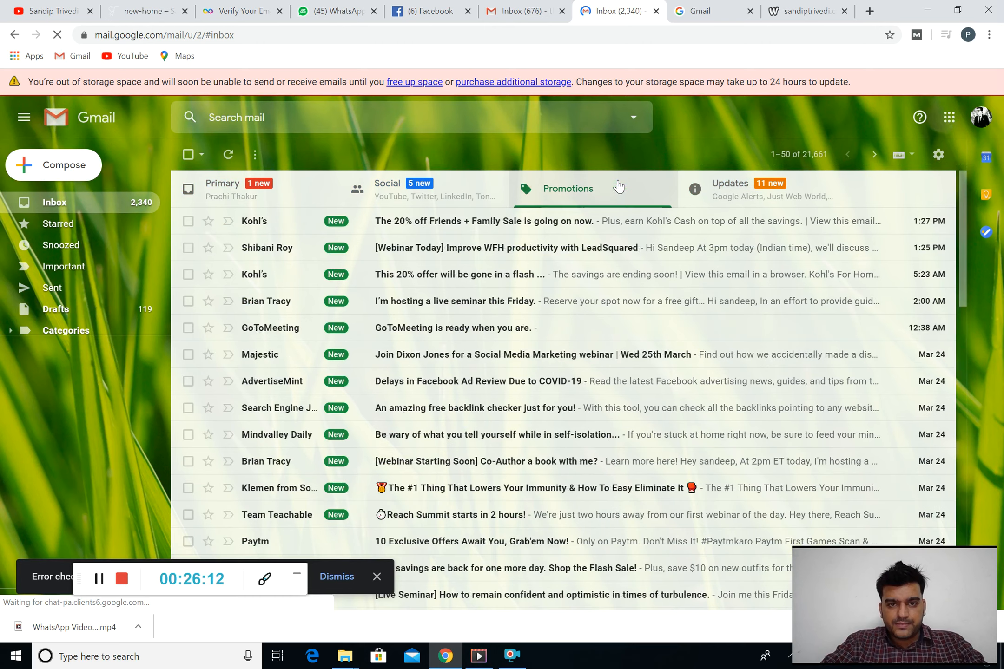
{"action": "left_click", "coordinate": [451, 196]}
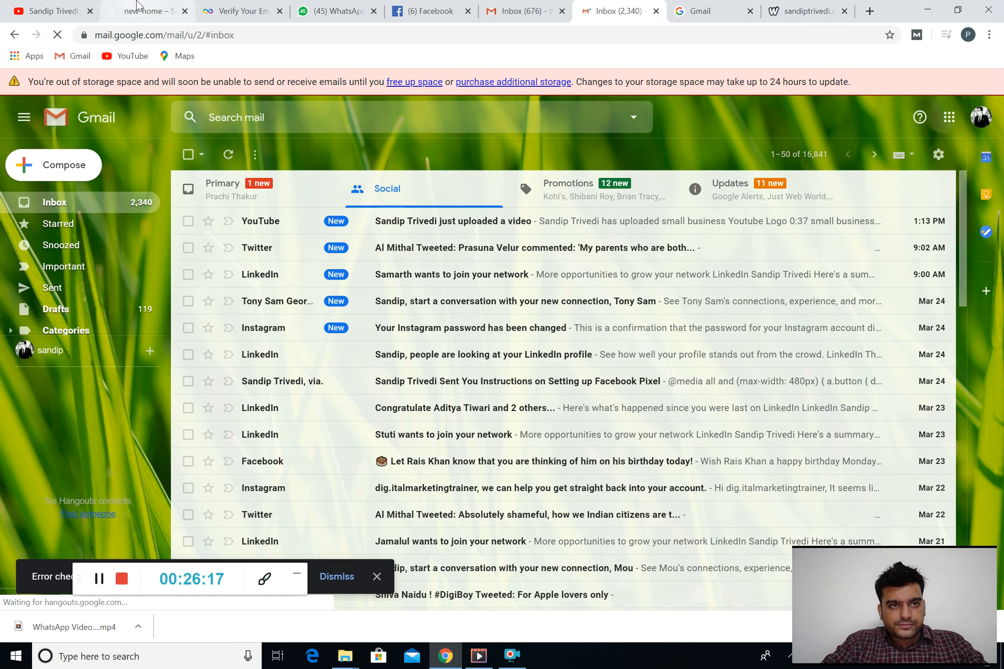
{"action": "left_click", "coordinate": [288, 191]}
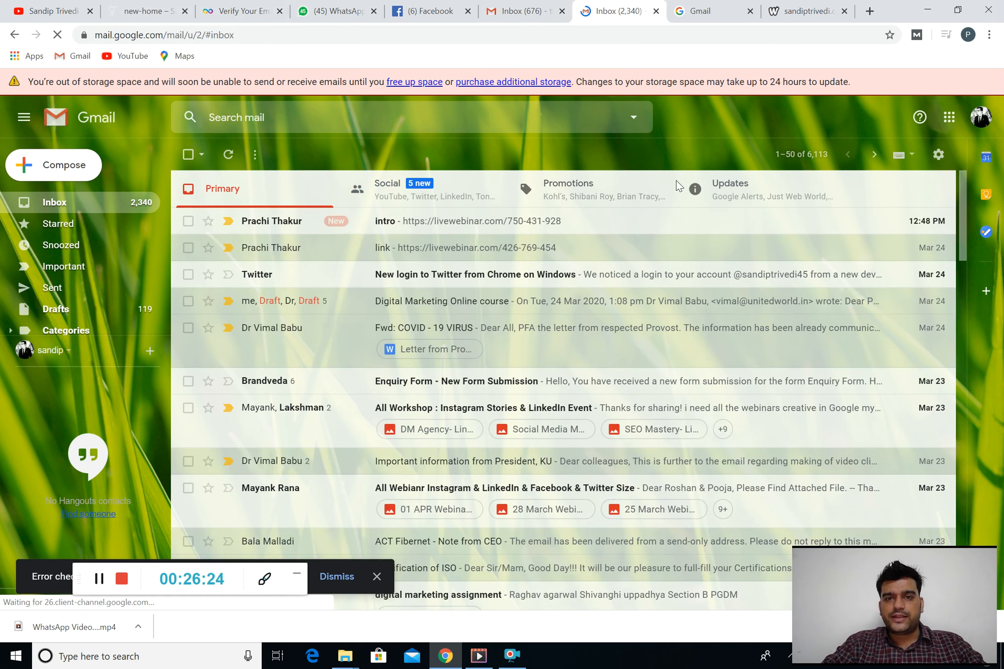
{"action": "left_click", "coordinate": [256, 6]}
{"action": "left_click", "coordinate": [536, 415]}
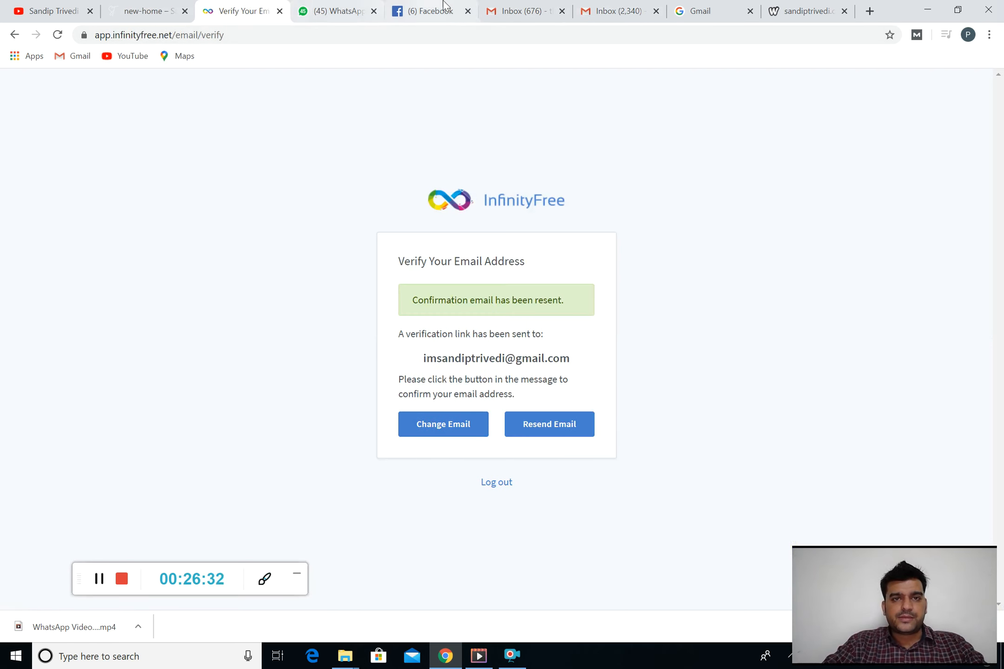
Switch Gmail to the account that received InfinityFree's verification email
{"action": "left_click", "coordinate": [523, 6]}
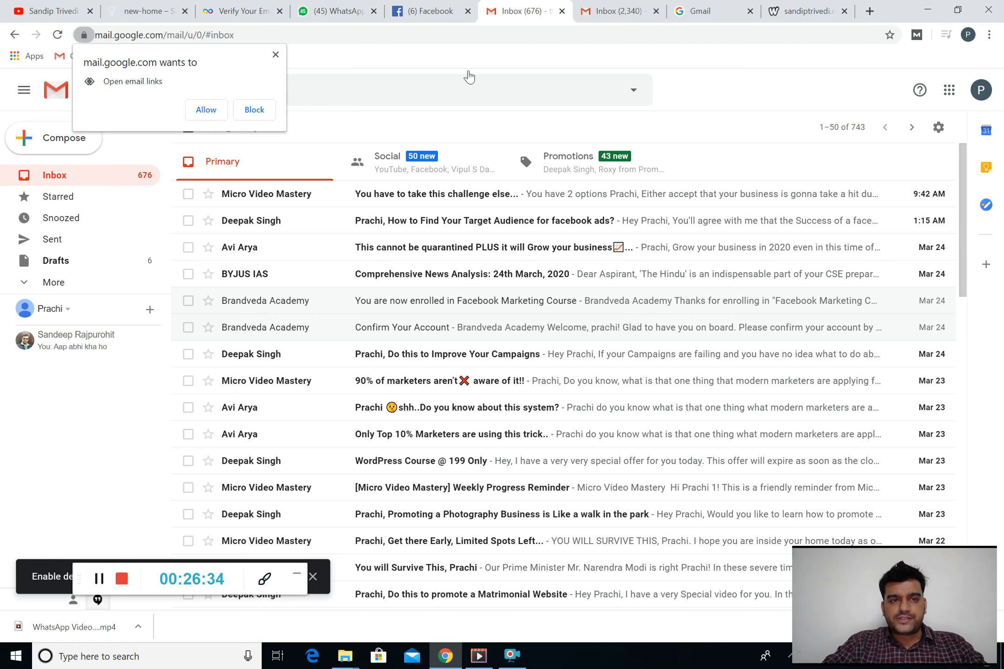
{"action": "left_click", "coordinate": [583, 7]}
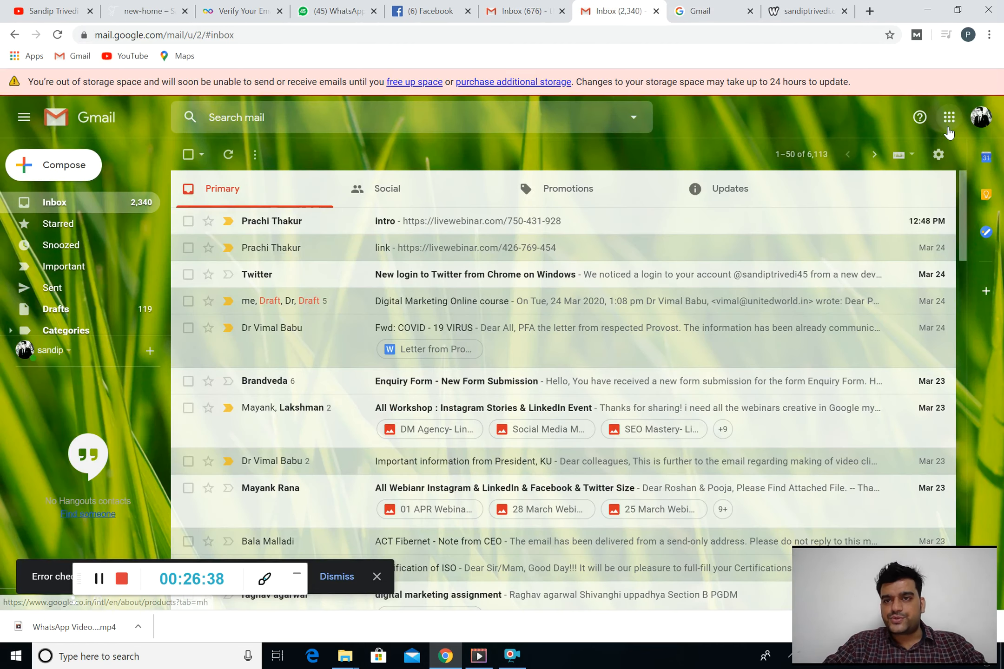
{"action": "left_click", "coordinate": [980, 117]}
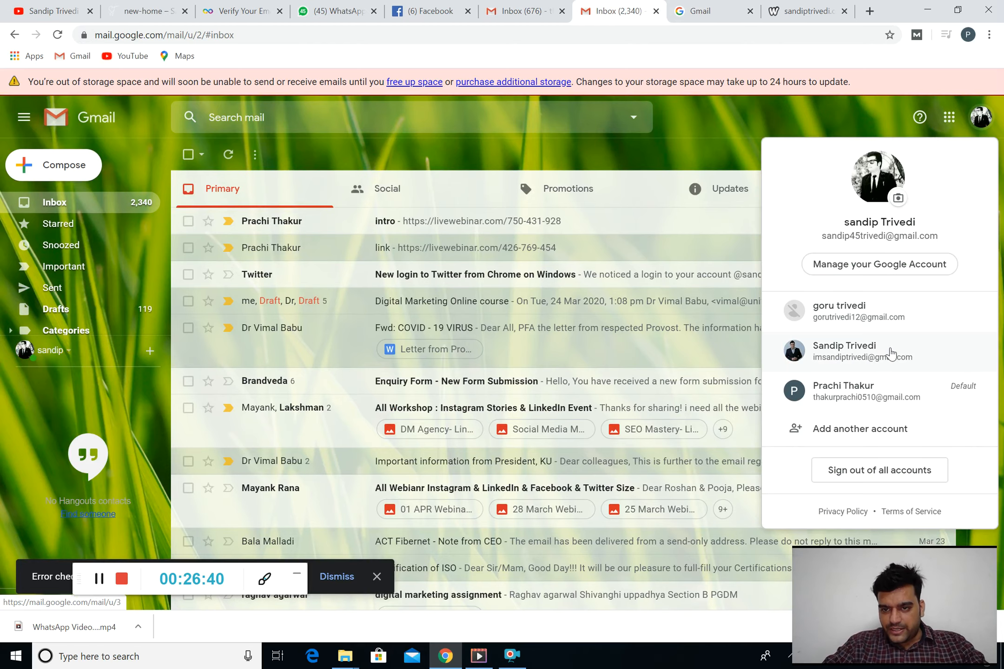
{"action": "left_click", "coordinate": [889, 351]}
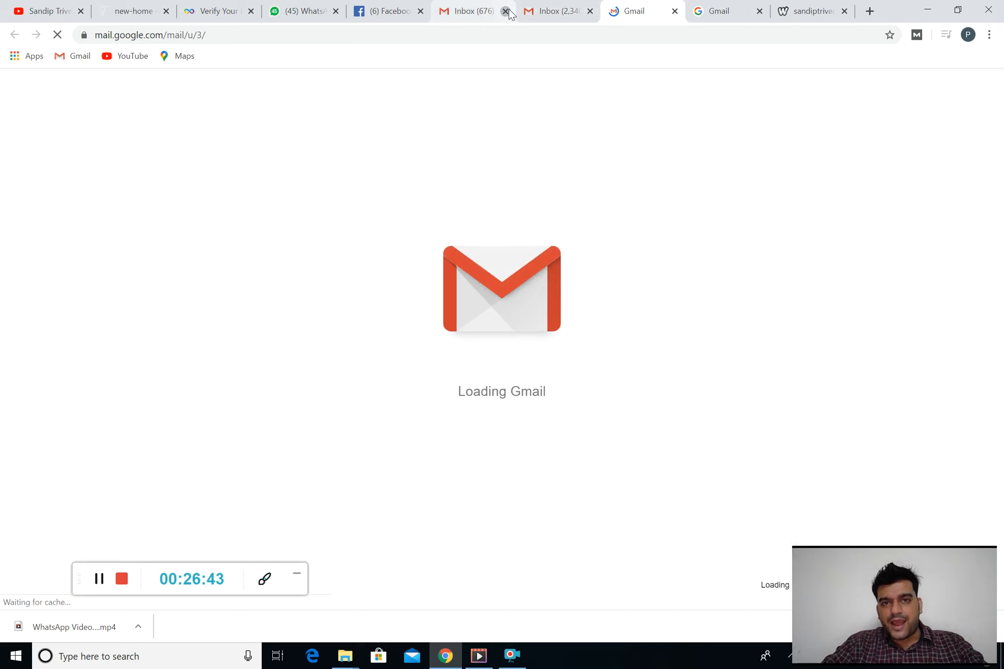
Close the extra inbox tabs, open InfinityFree's message and verify the email address
{"action": "left_click", "coordinate": [505, 11]}
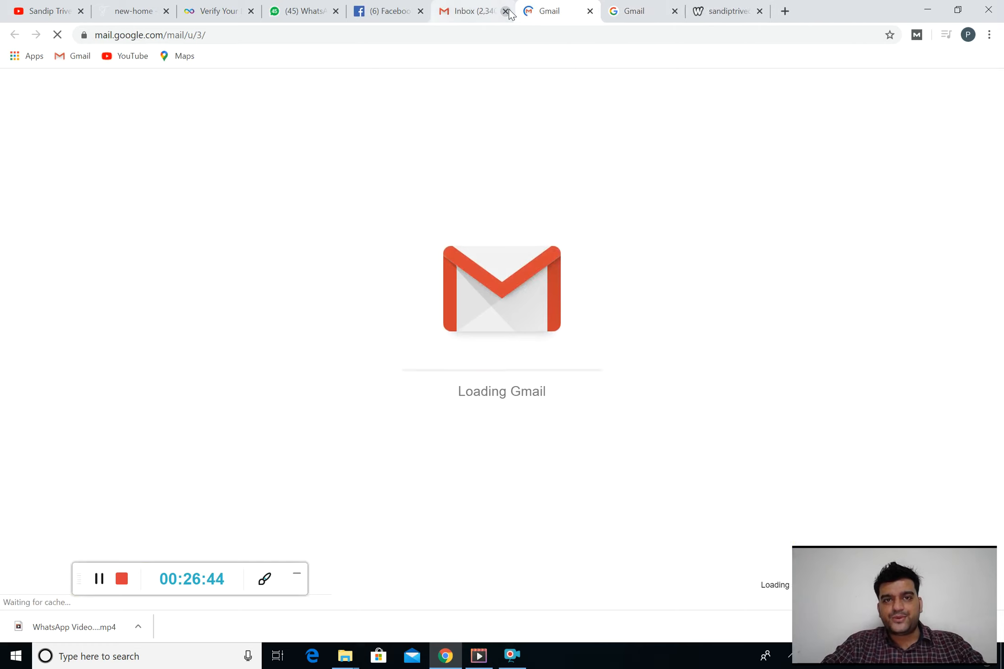
{"action": "left_click", "coordinate": [505, 11]}
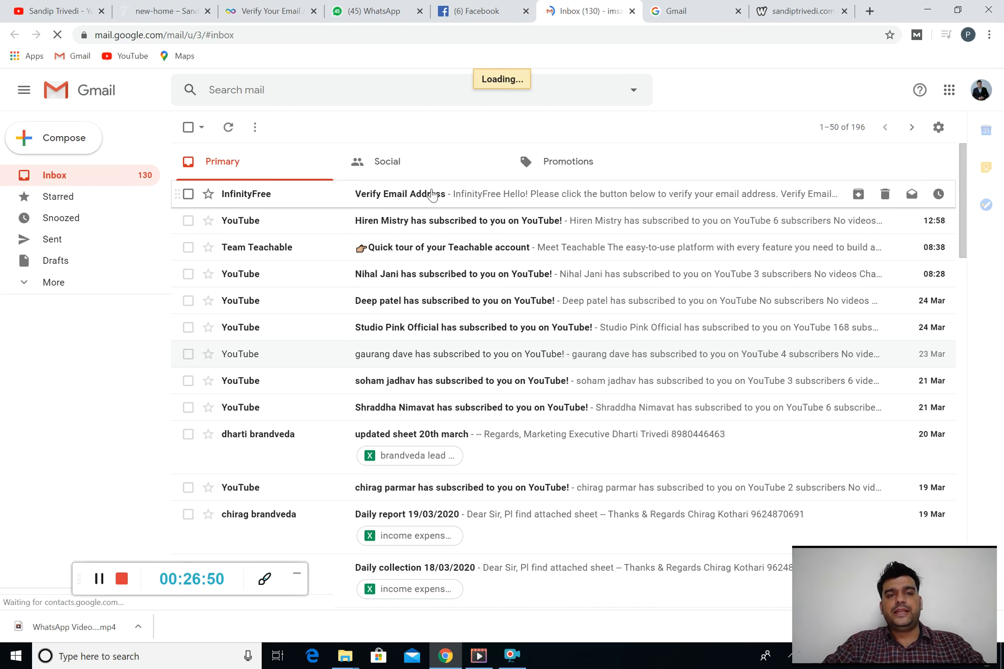
{"action": "left_click", "coordinate": [432, 194]}
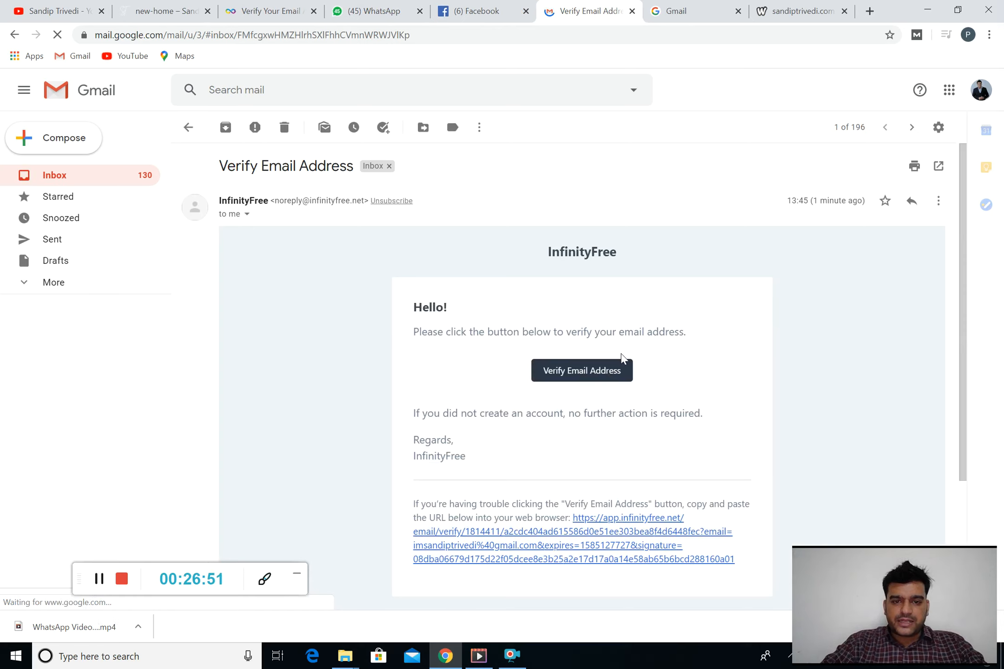
{"action": "left_click", "coordinate": [585, 372]}
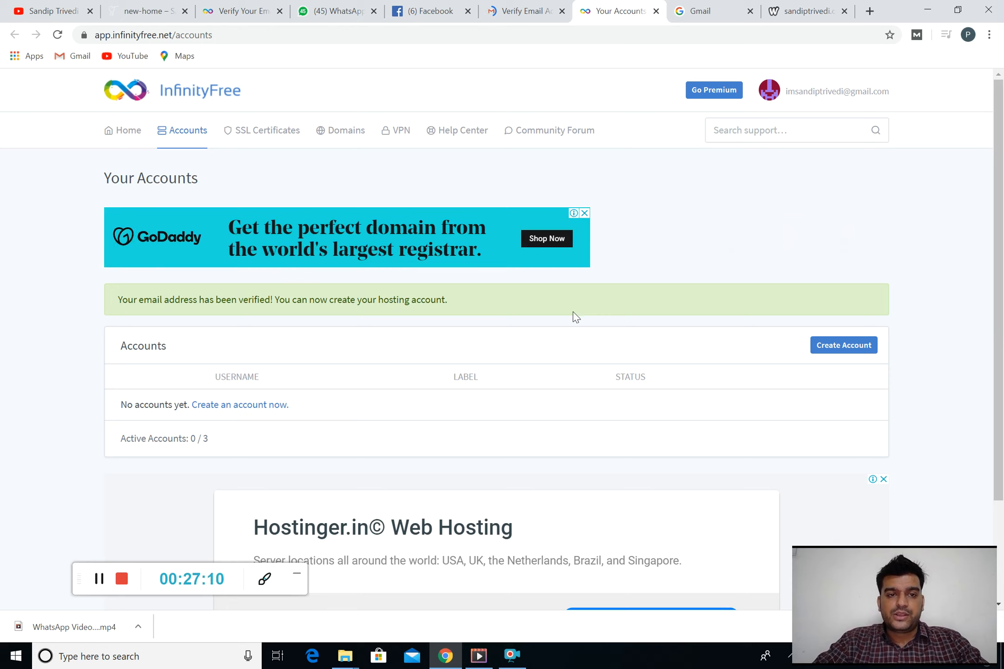
Start creating a new hosting account and choose the Subdomain option
{"action": "scroll", "coordinate": [573, 312], "scroll_direction": "down", "scroll_amount": 1}
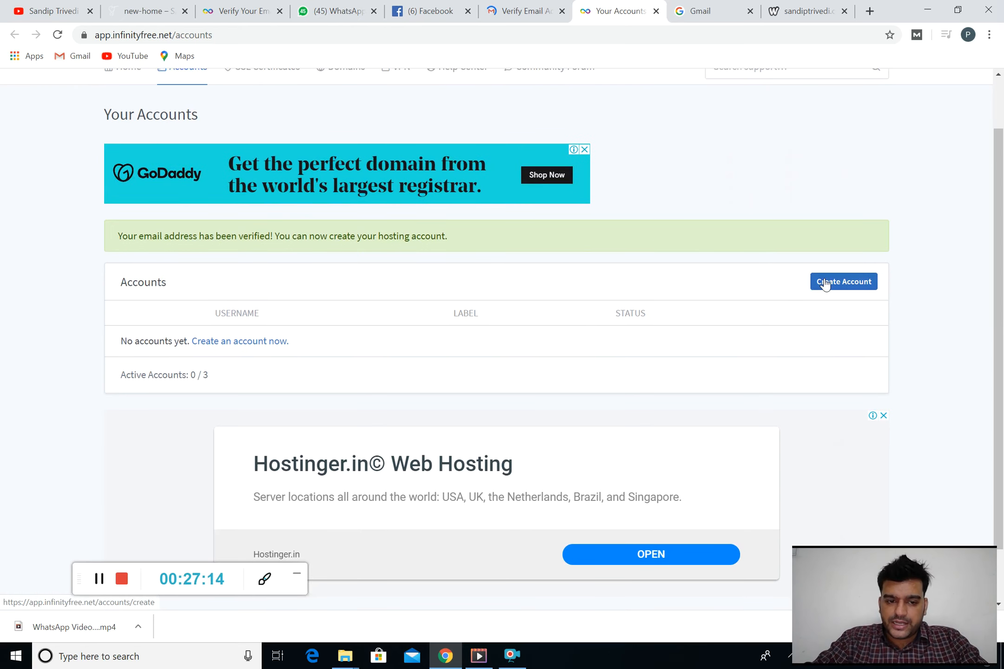
{"action": "left_click", "coordinate": [825, 284]}
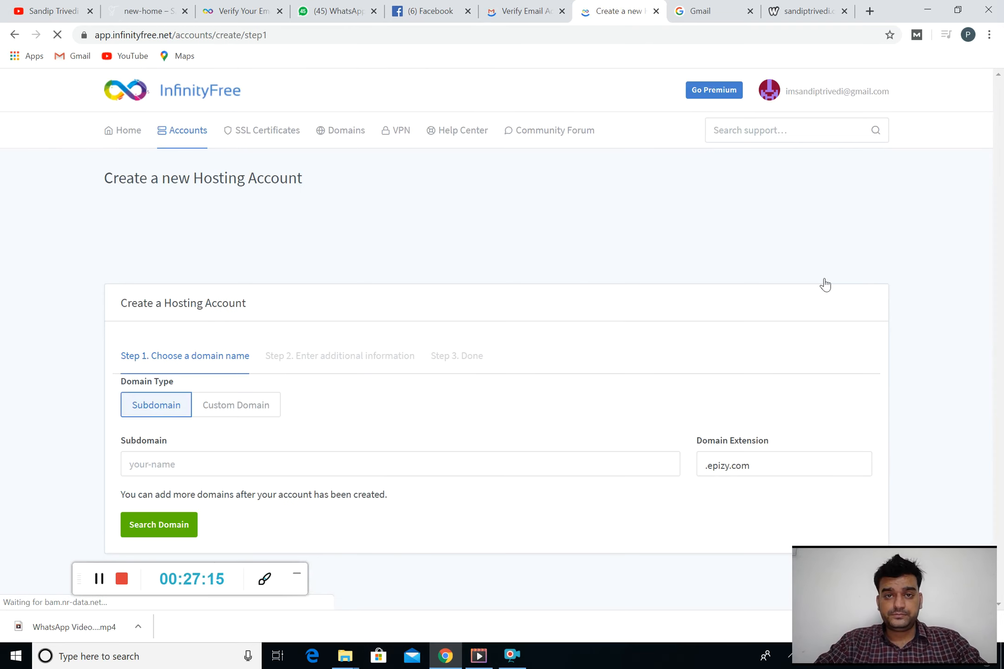
{"action": "scroll", "coordinate": [683, 306], "scroll_direction": "down", "scroll_amount": 2}
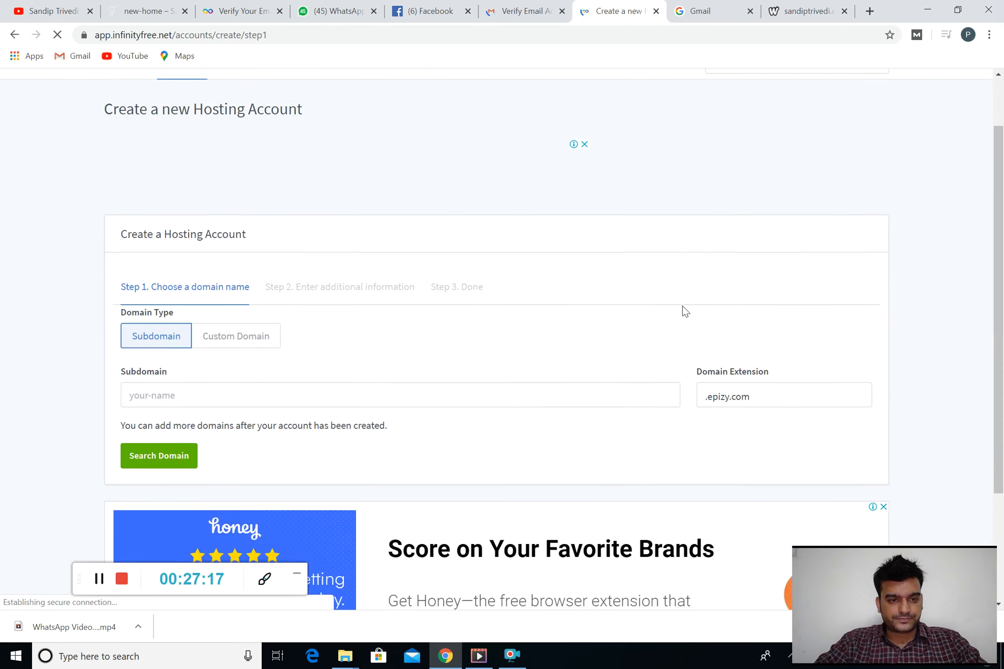
{"action": "scroll", "coordinate": [682, 306], "scroll_direction": "down", "scroll_amount": 2}
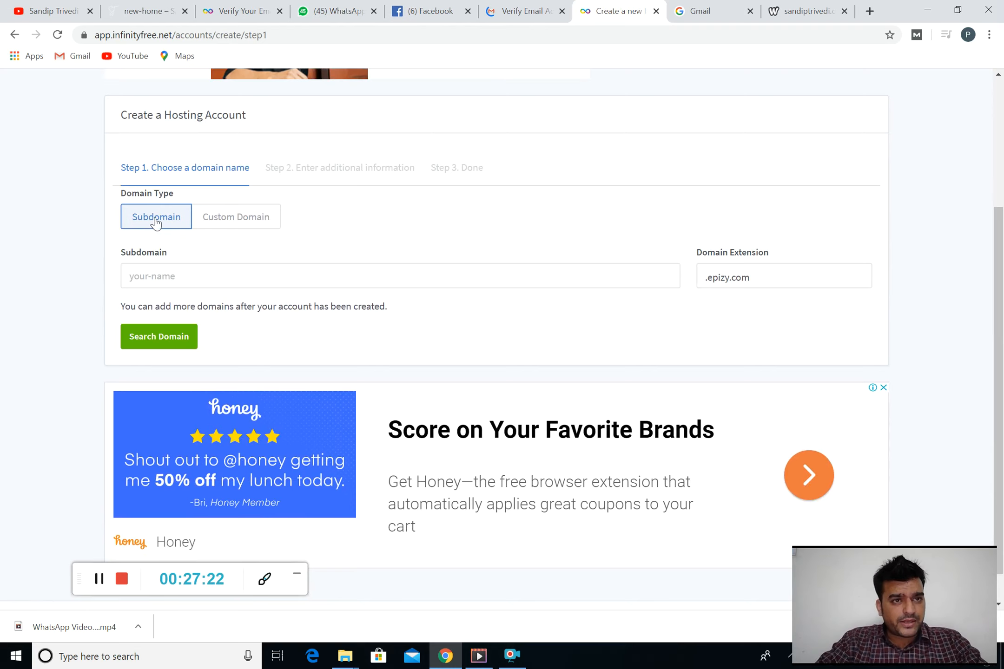
{"action": "left_click", "coordinate": [247, 276]}
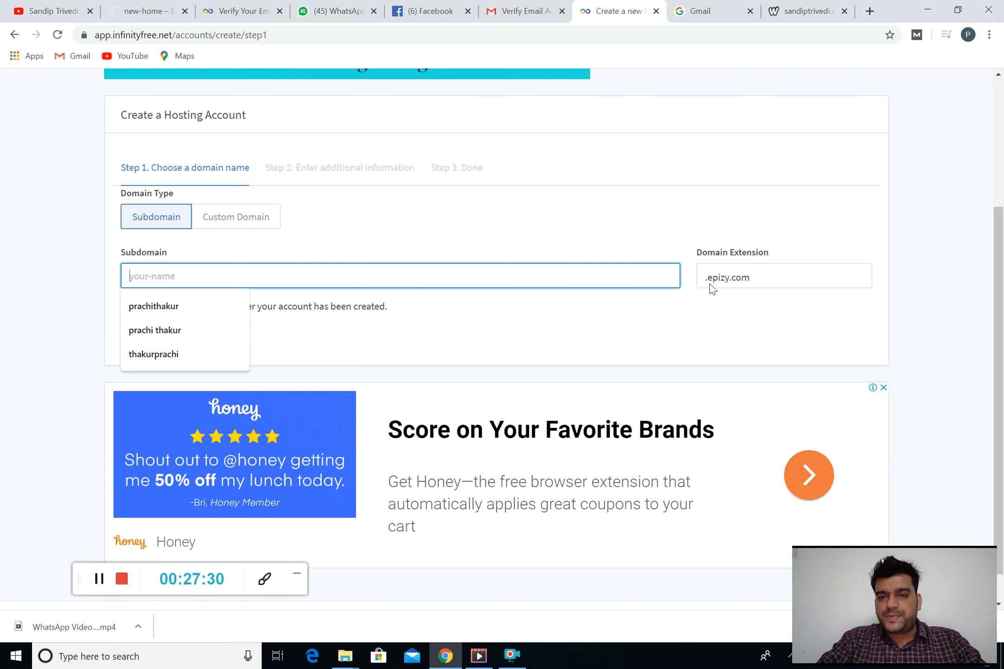
Keep .epizy.com as the domain extension and enter 'clickbig' as the subdomain
{"action": "left_click", "coordinate": [777, 279]}
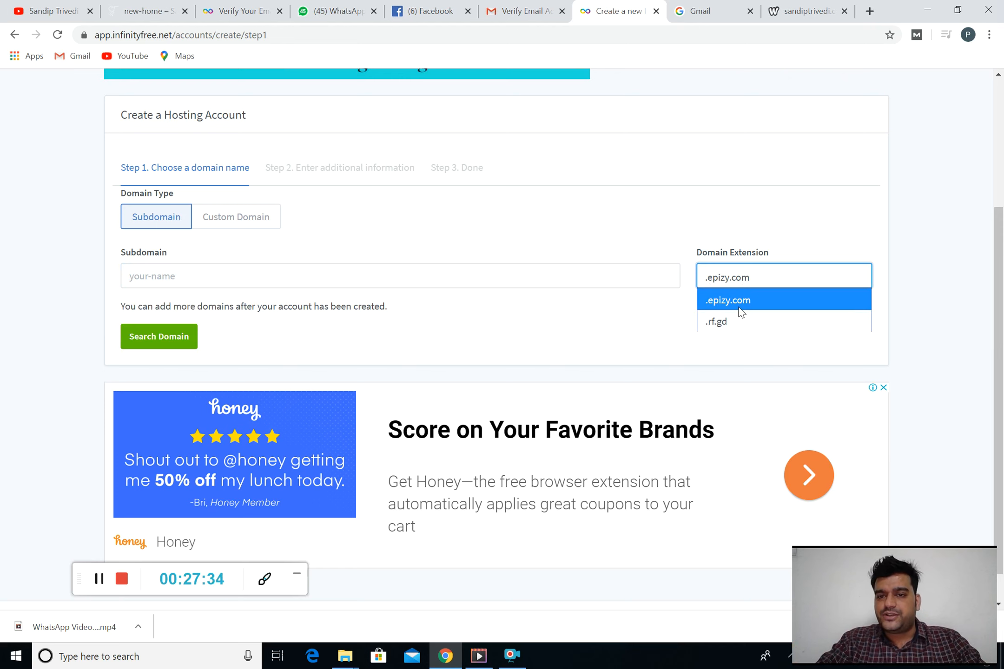
{"action": "left_click", "coordinate": [739, 307]}
{"action": "left_click", "coordinate": [563, 270]}
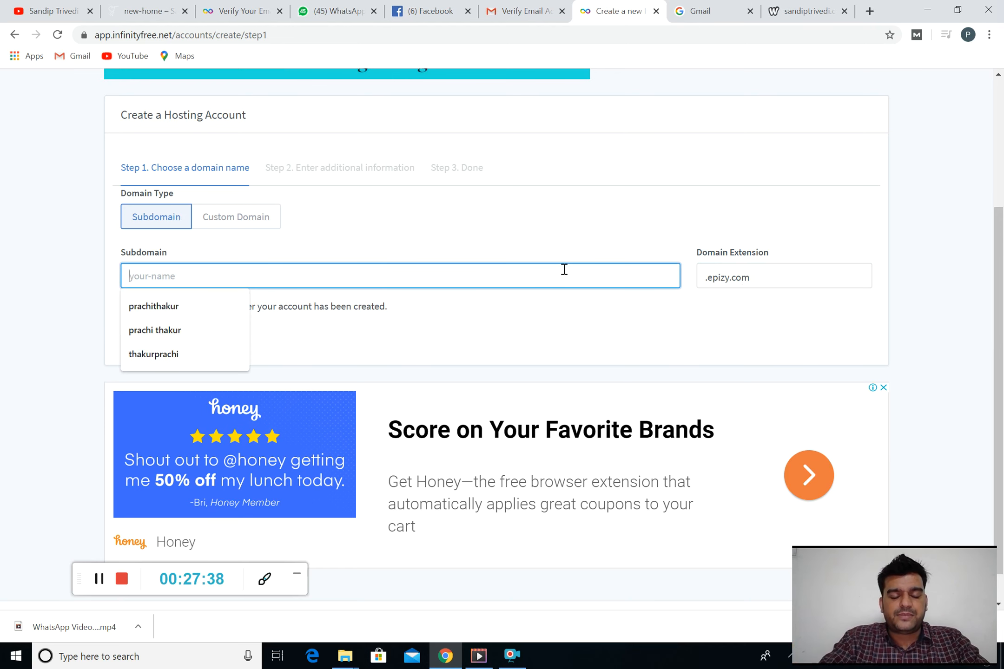
{"action": "type", "text": "clickbig"}
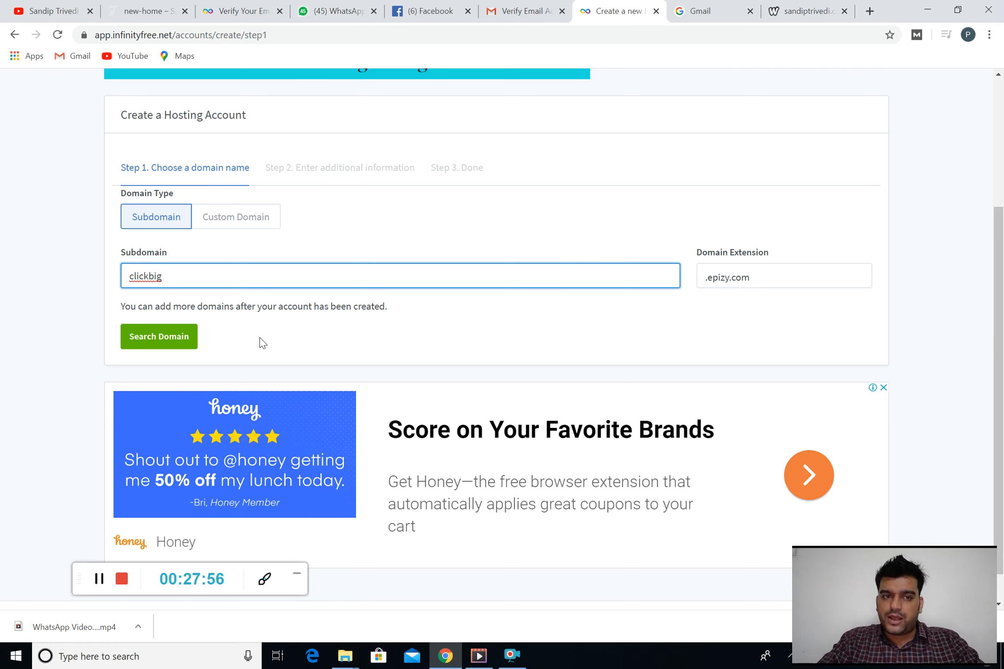
Confirm clickbig.epizy.com is available and leave the default Account Label
{"action": "left_click", "coordinate": [174, 343]}
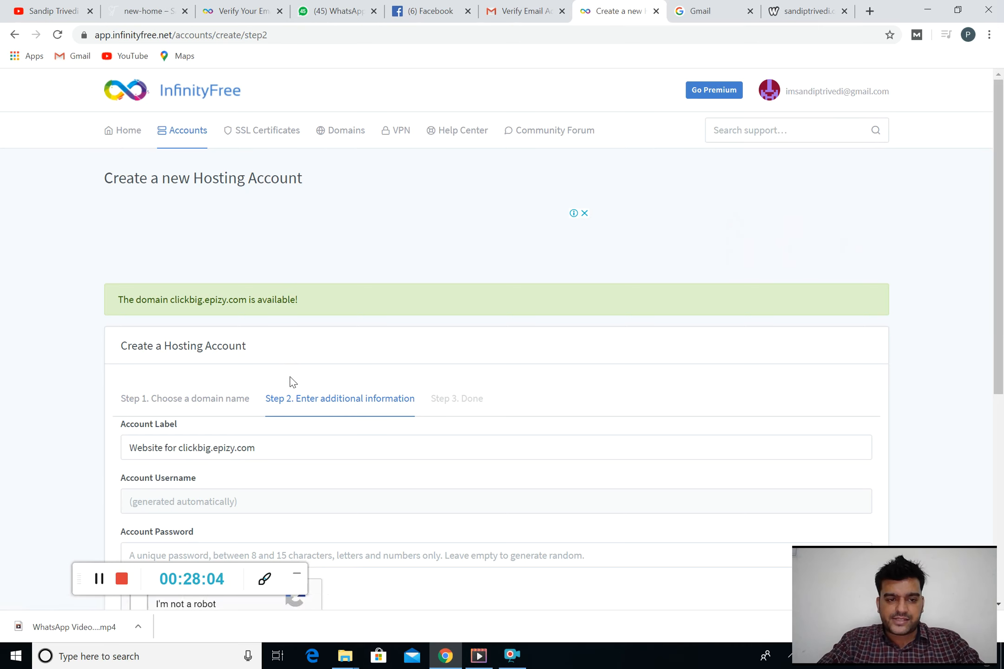
{"action": "scroll", "coordinate": [292, 381], "scroll_direction": "down", "scroll_amount": 2}
{"action": "scroll", "coordinate": [289, 378], "scroll_direction": "down", "scroll_amount": 2}
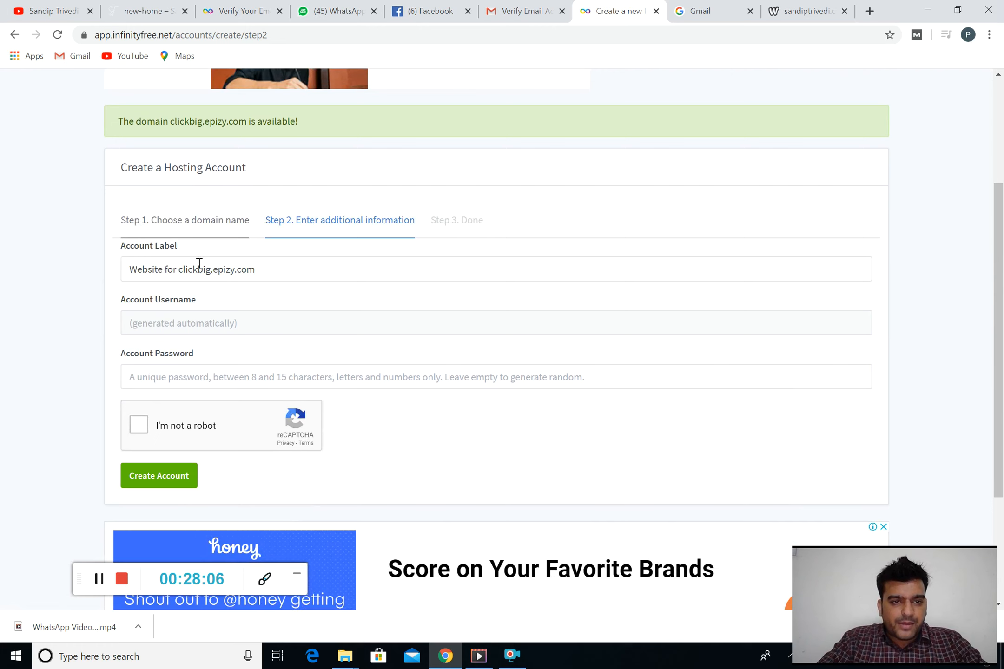
{"action": "left_click_drag", "start_coordinate": [181, 268], "coordinate": [274, 264]}
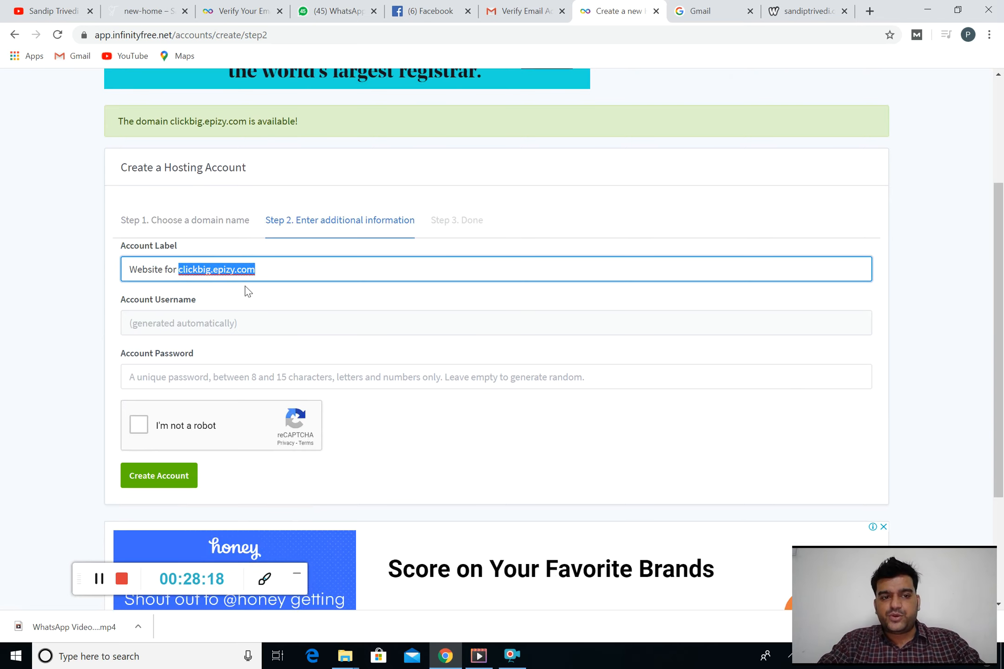
Tick I'm not a robot and create the hosting account
{"action": "scroll", "coordinate": [215, 328], "scroll_direction": "down", "scroll_amount": 1}
{"action": "scroll", "coordinate": [214, 329], "scroll_direction": "down", "scroll_amount": 1}
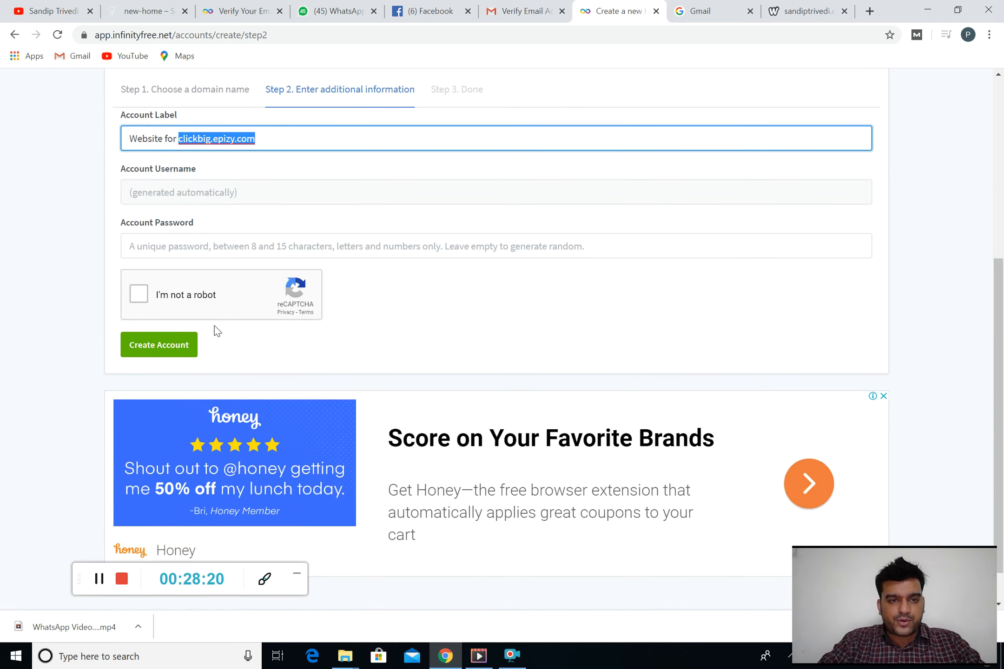
{"action": "left_click", "coordinate": [139, 294]}
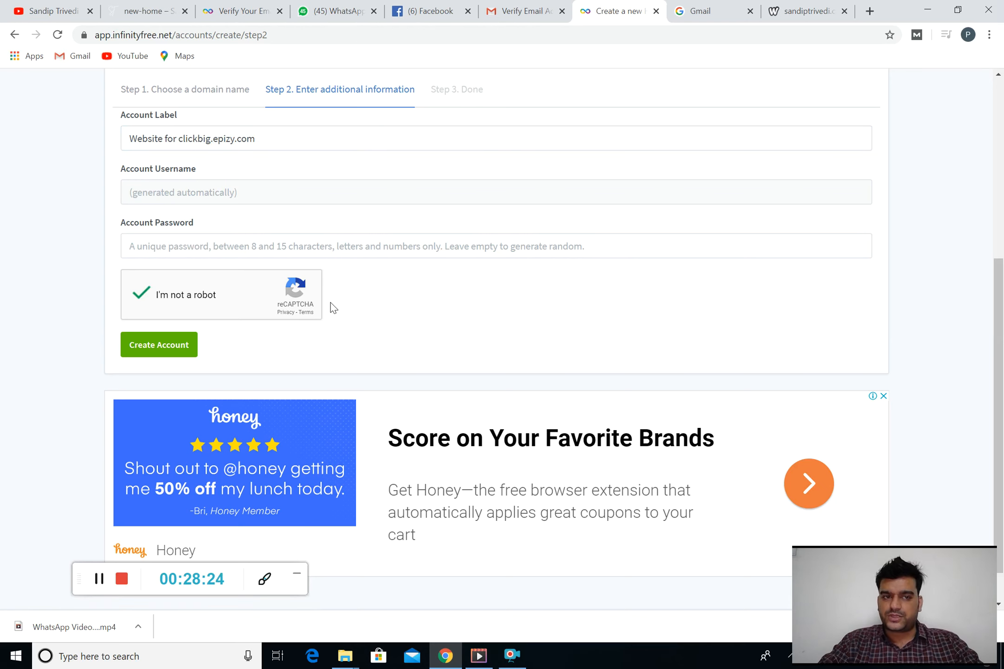
{"action": "left_click", "coordinate": [177, 349]}
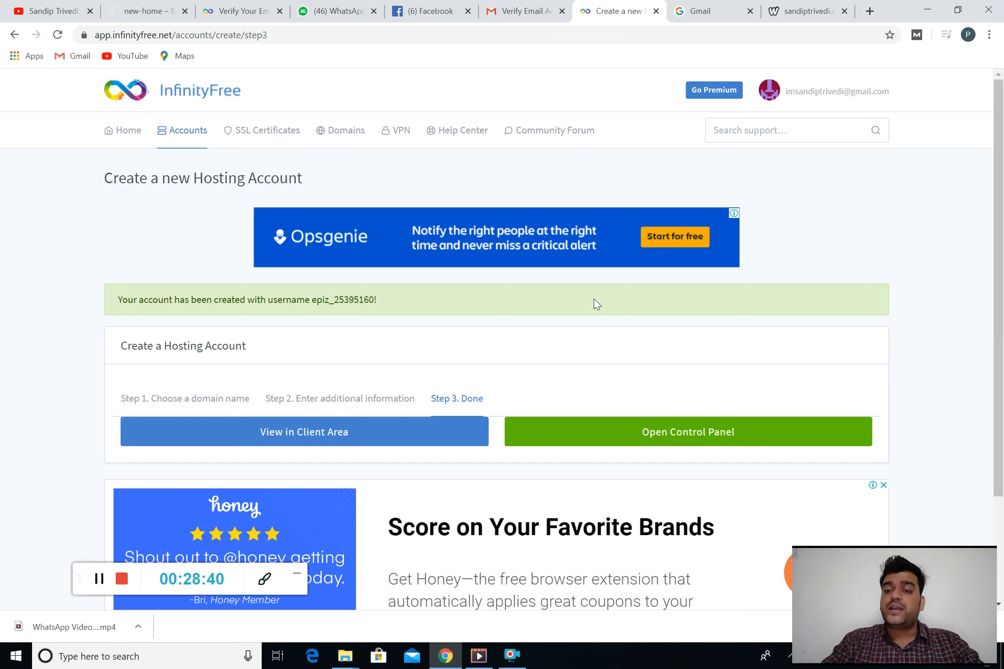
{"action": "scroll", "coordinate": [597, 304], "scroll_direction": "down", "scroll_amount": 3}
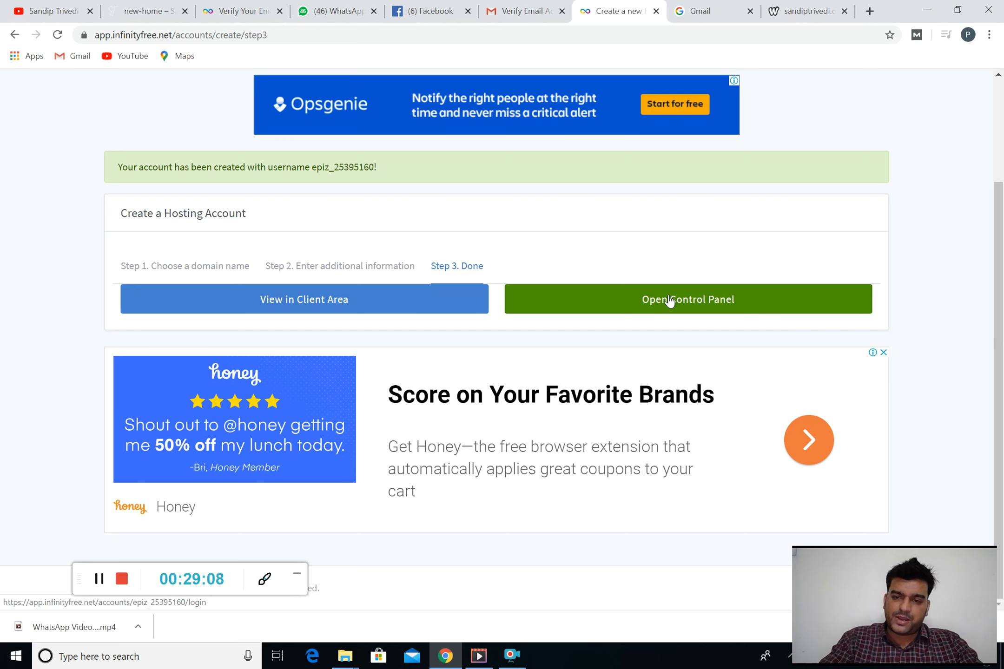
Open the new account's control panel and approve InfinityFree's service emails on the Important Notice
{"action": "left_click", "coordinate": [687, 301]}
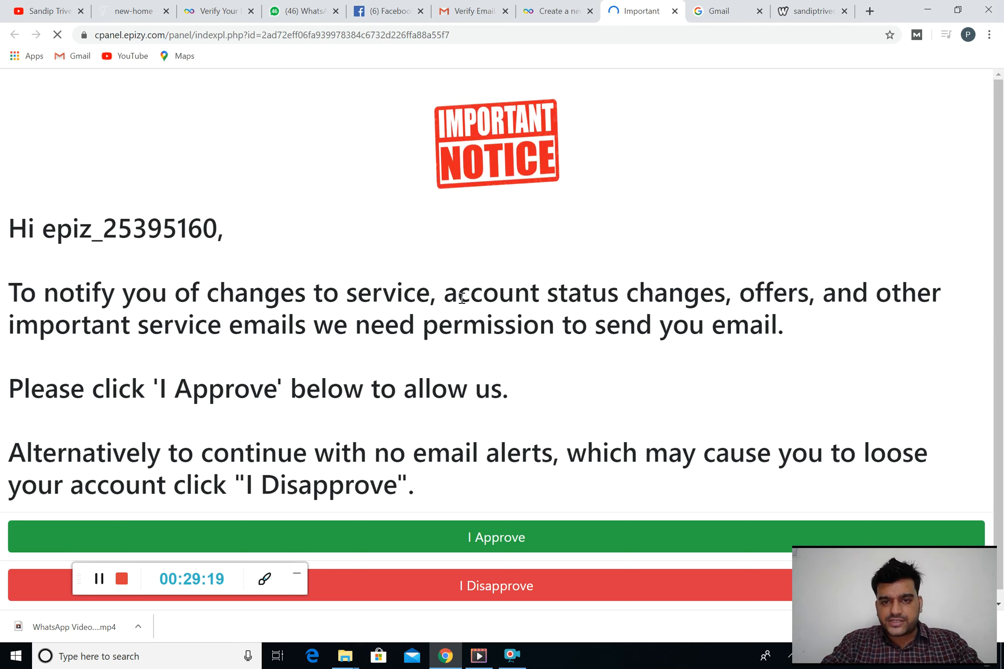
{"action": "scroll", "coordinate": [497, 308], "scroll_direction": "down", "scroll_amount": 1}
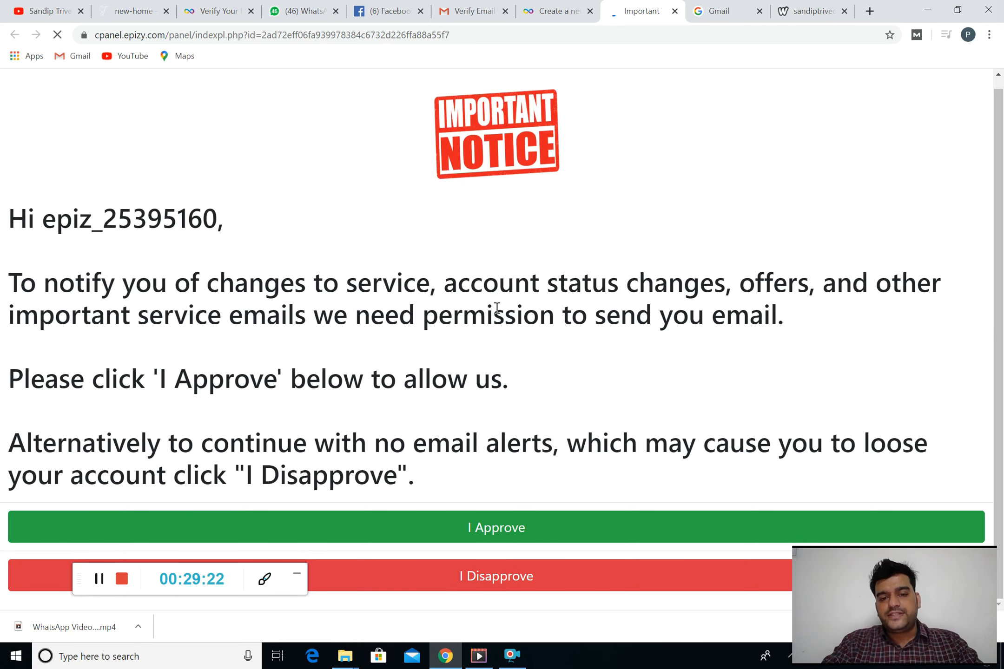
{"action": "left_click", "coordinate": [496, 540]}
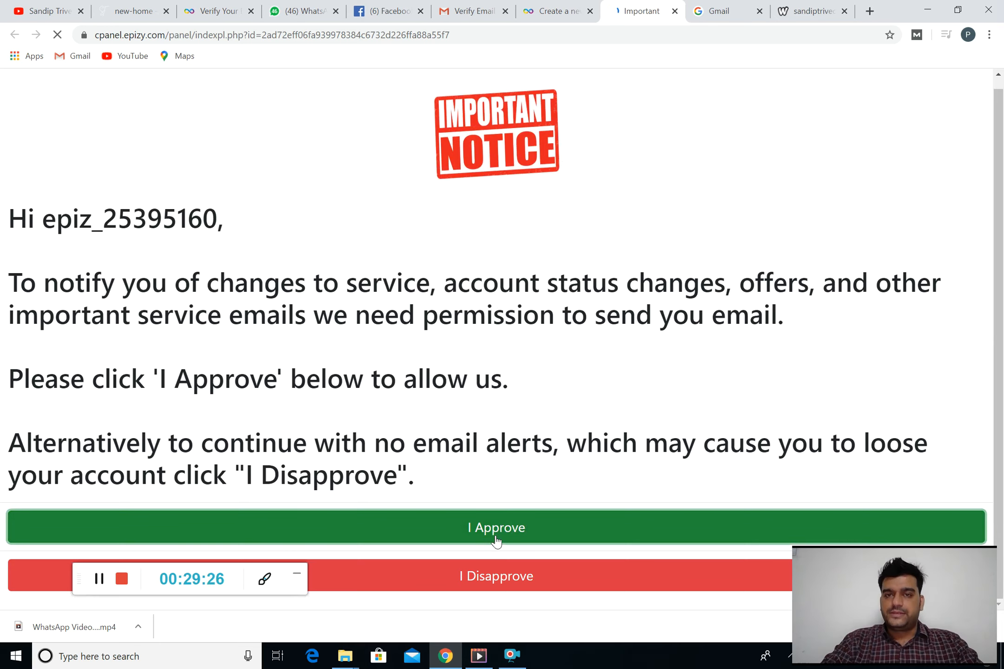
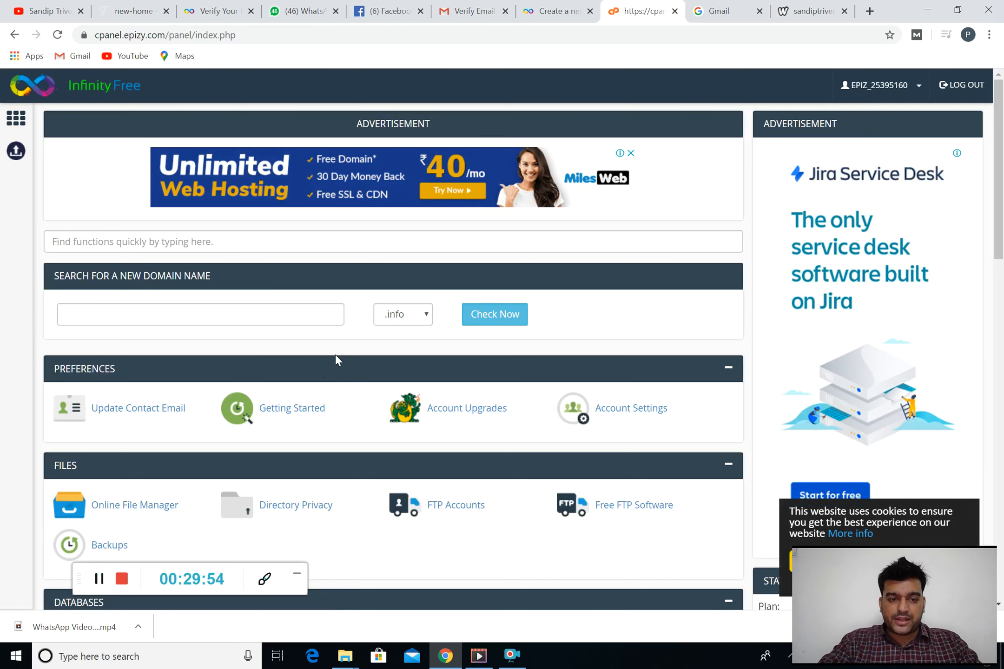
Scroll the control panel down to the Software section
{"action": "scroll", "coordinate": [337, 359], "scroll_direction": "down", "scroll_amount": 2}
{"action": "scroll", "coordinate": [335, 355], "scroll_direction": "down", "scroll_amount": 1}
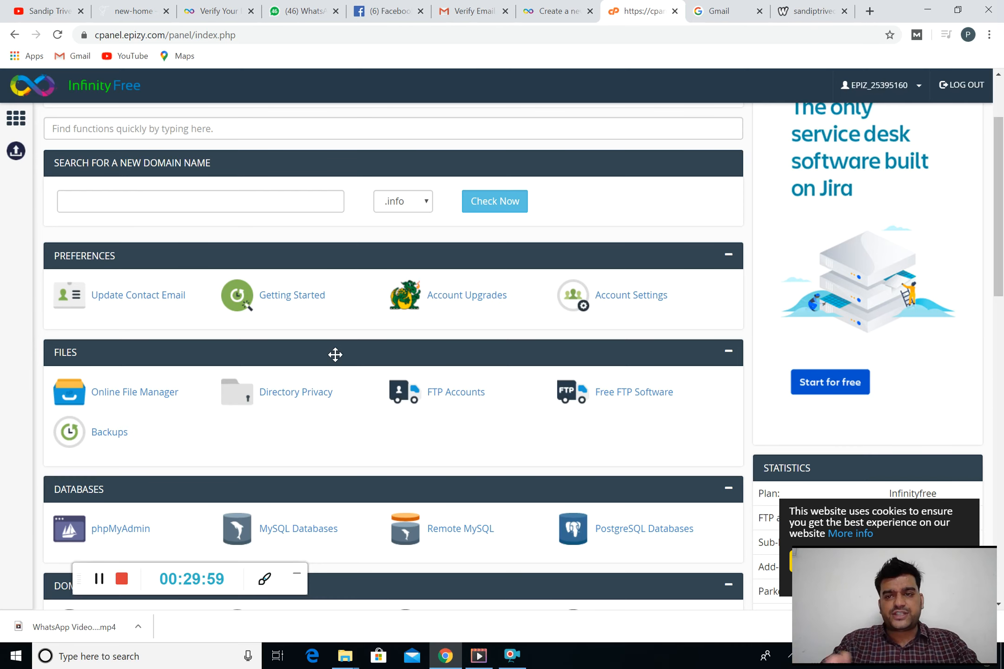
{"action": "scroll", "coordinate": [335, 354], "scroll_direction": "up", "scroll_amount": 2}
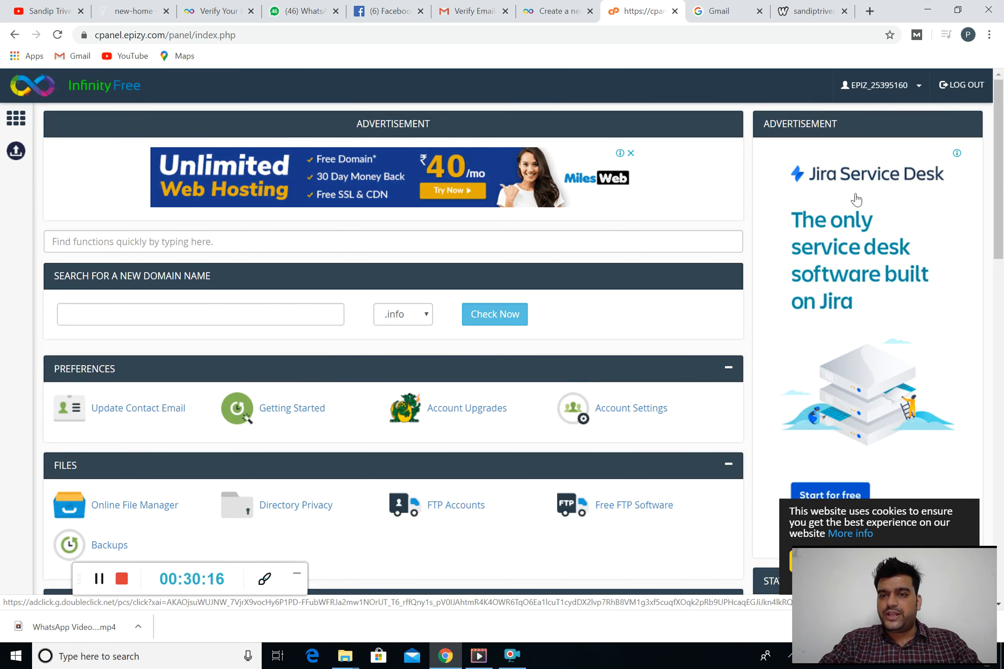
{"action": "scroll", "coordinate": [855, 200], "scroll_direction": "down", "scroll_amount": 1}
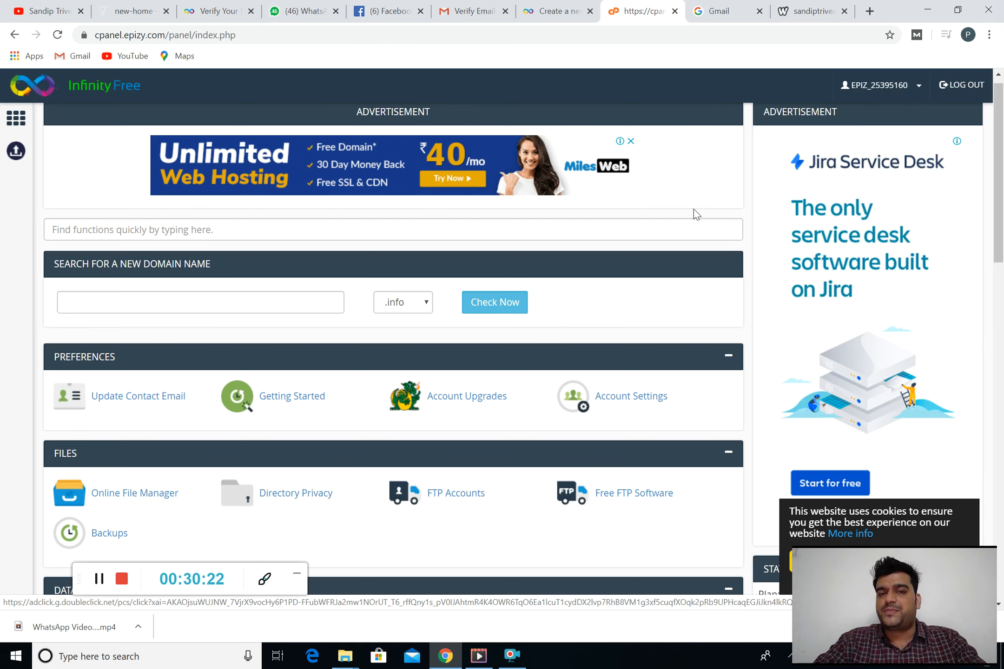
{"action": "scroll", "coordinate": [694, 209], "scroll_direction": "down", "scroll_amount": 1}
{"action": "scroll", "coordinate": [694, 209], "scroll_direction": "down", "scroll_amount": 3}
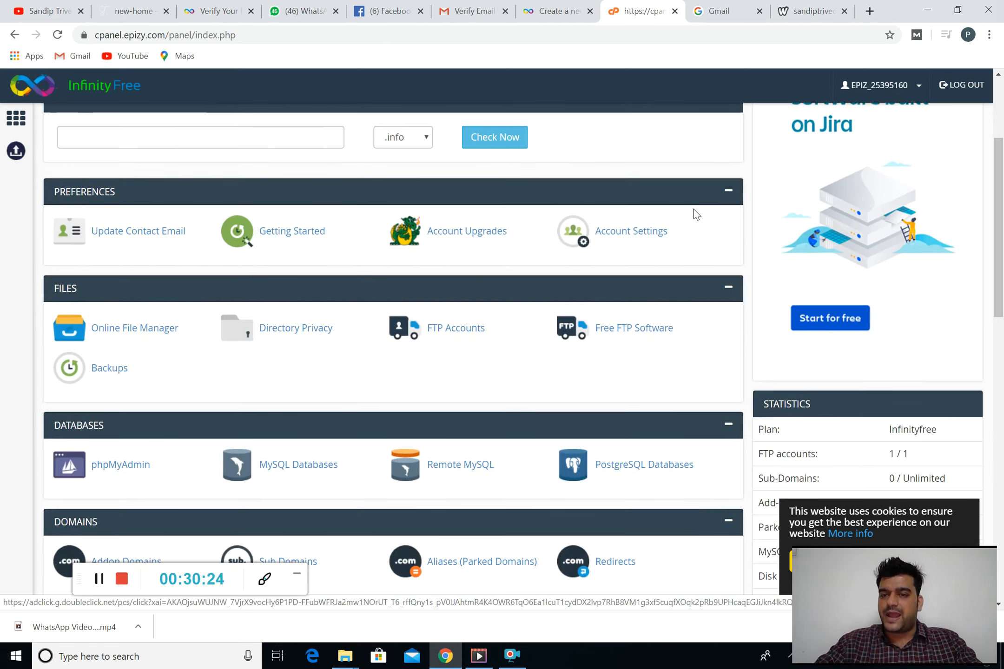
{"action": "scroll", "coordinate": [694, 209], "scroll_direction": "down", "scroll_amount": 1}
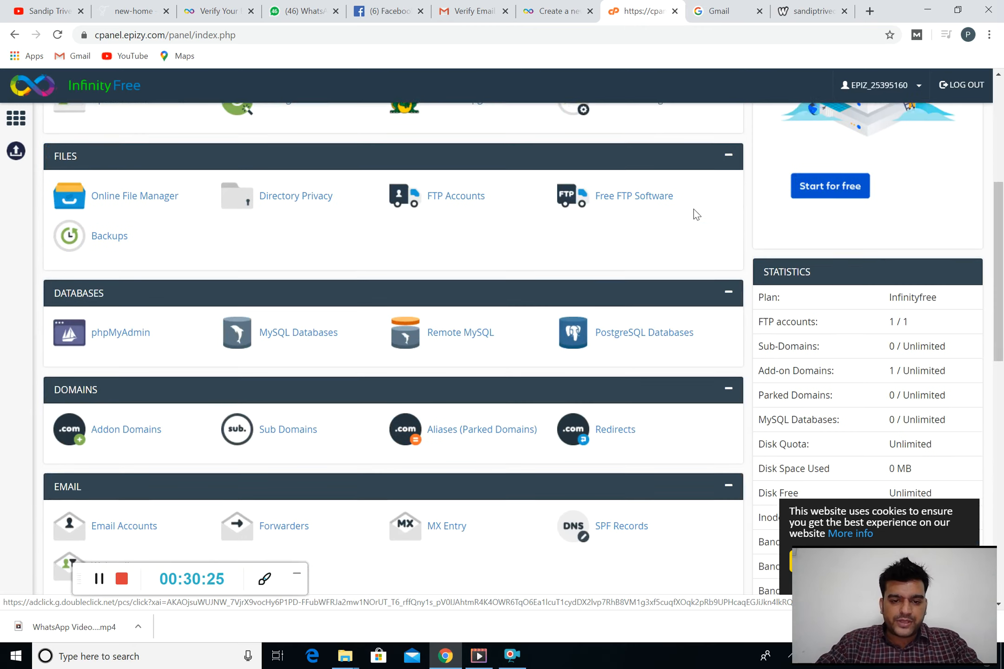
{"action": "scroll", "coordinate": [696, 215], "scroll_direction": "down", "scroll_amount": 8}
{"action": "scroll", "coordinate": [695, 212], "scroll_direction": "down", "scroll_amount": 2}
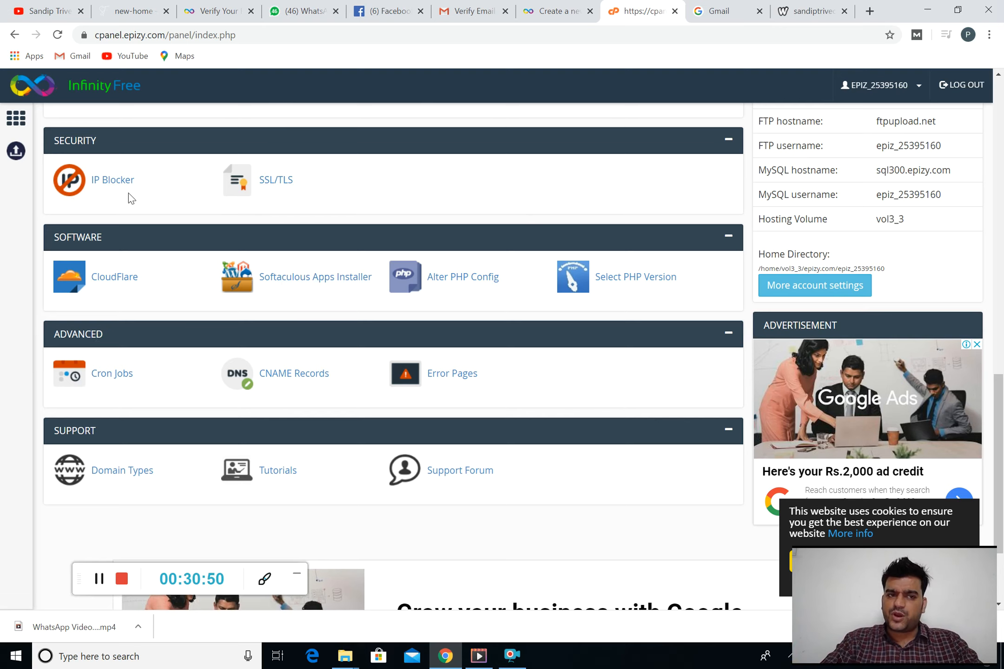
{"action": "scroll", "coordinate": [188, 210], "scroll_direction": "up", "scroll_amount": 6}
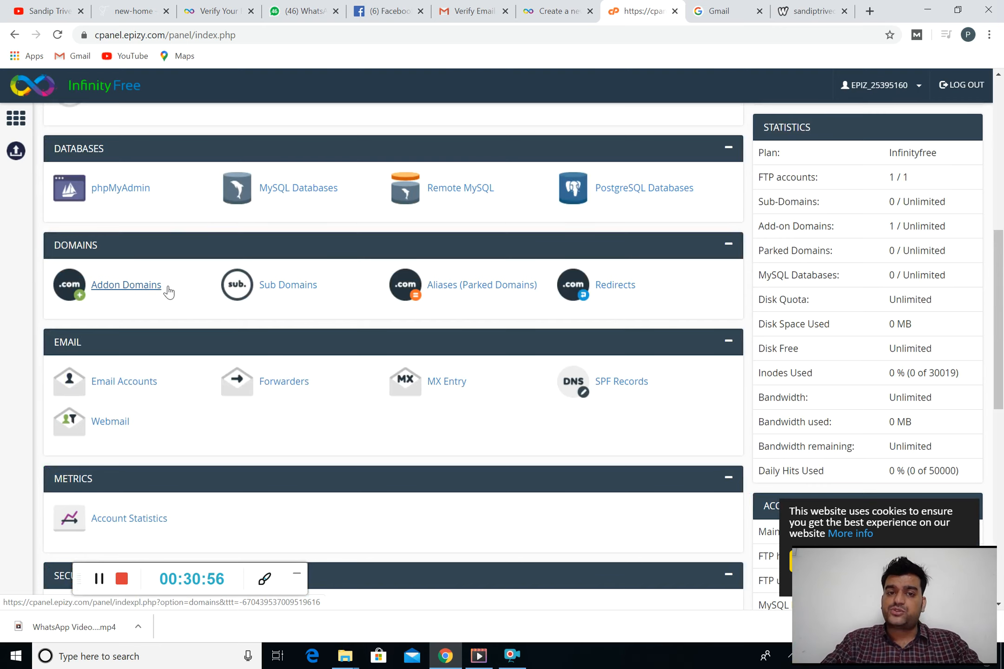
{"action": "scroll", "coordinate": [168, 290], "scroll_direction": "down", "scroll_amount": 7}
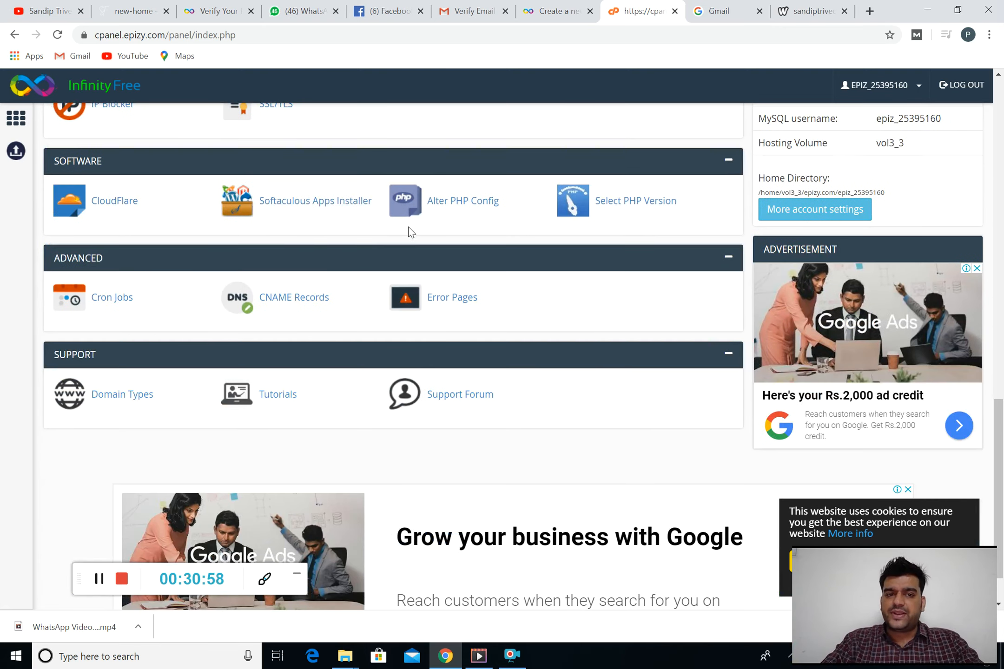
Launch Softaculous Apps Installer and find WordPress at the top of Top Scripts
{"action": "left_click", "coordinate": [289, 204]}
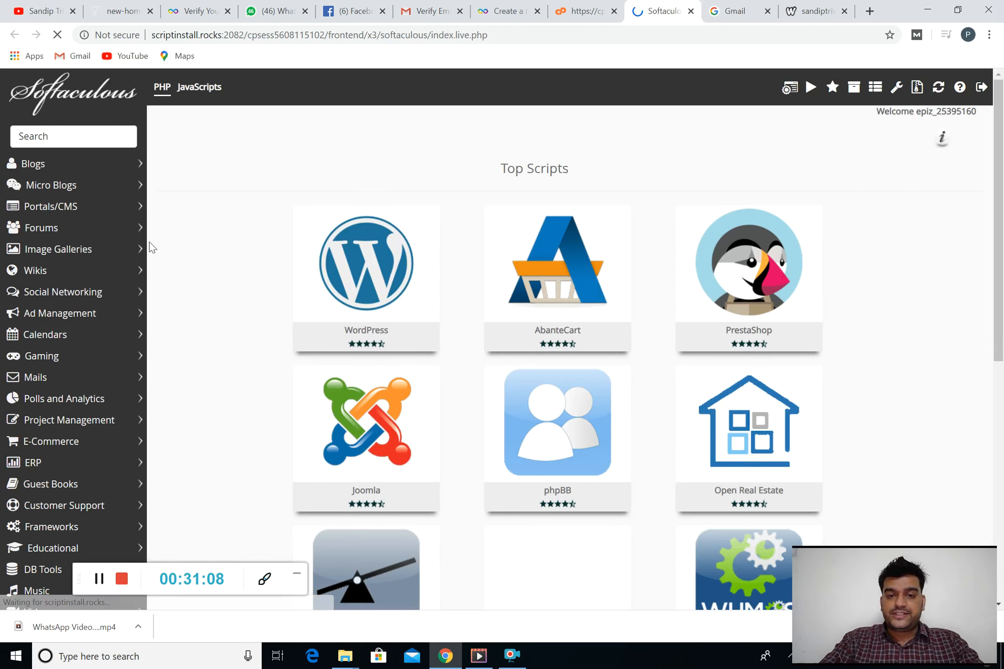
{"action": "scroll", "coordinate": [596, 290], "scroll_direction": "down", "scroll_amount": 3}
{"action": "scroll", "coordinate": [595, 290], "scroll_direction": "down", "scroll_amount": 8}
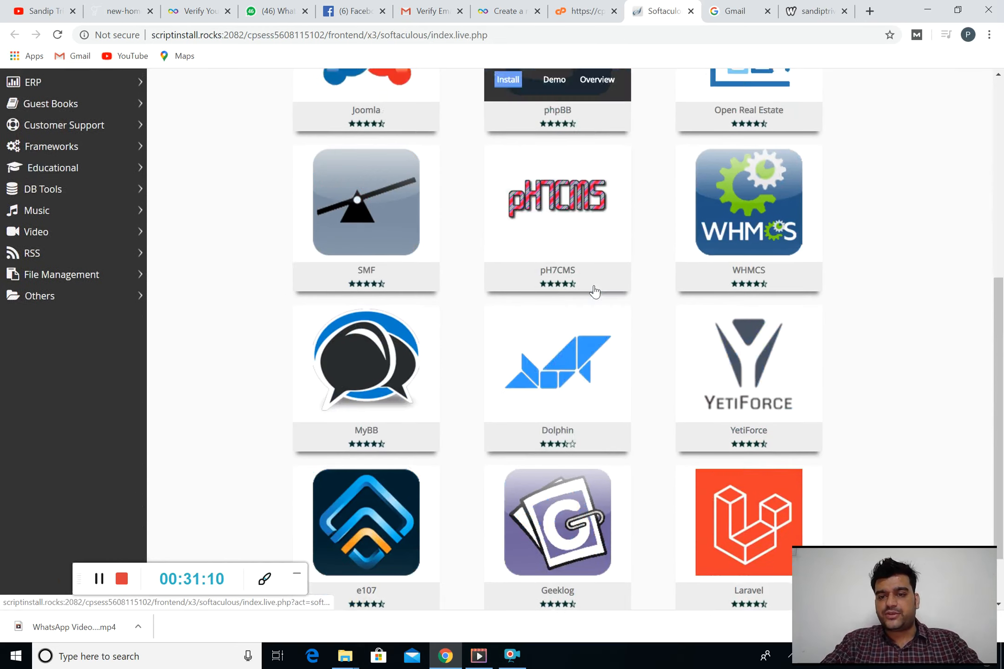
{"action": "scroll", "coordinate": [596, 292], "scroll_direction": "up", "scroll_amount": 11}
{"action": "mouse_move", "coordinate": [300, 246]}
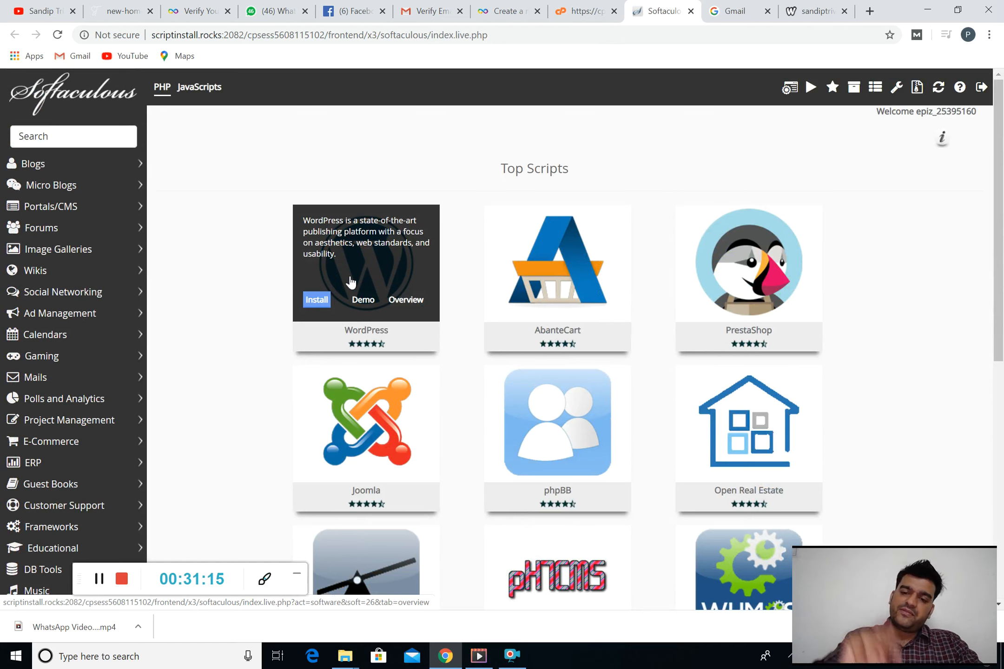
Open the WordPress install form and select the default admin username
{"action": "left_click", "coordinate": [325, 303]}
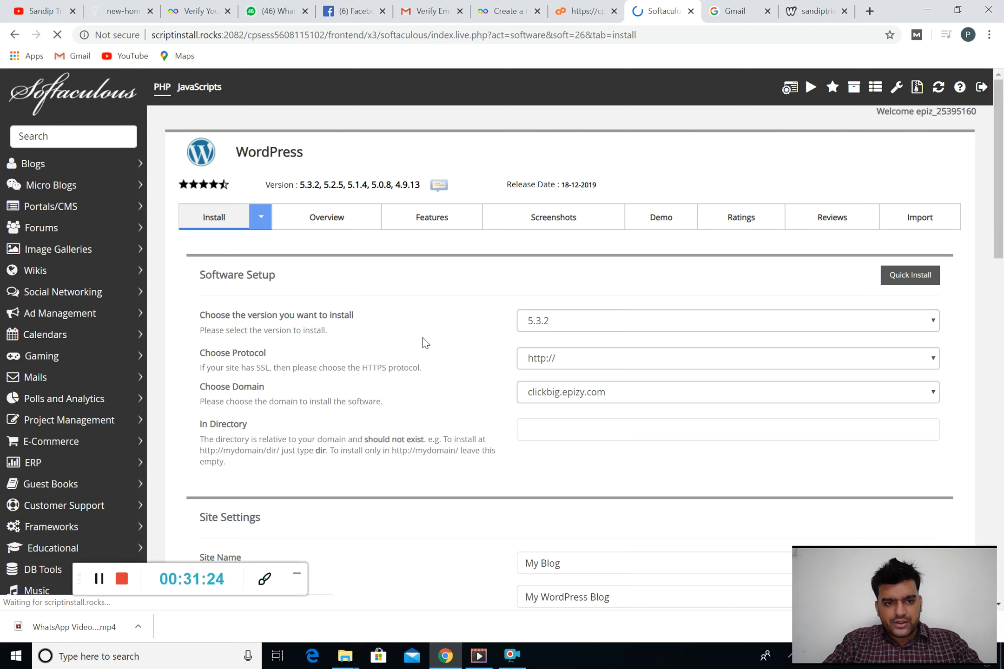
{"action": "scroll", "coordinate": [424, 343], "scroll_direction": "down", "scroll_amount": 3}
{"action": "scroll", "coordinate": [423, 338], "scroll_direction": "down", "scroll_amount": 6}
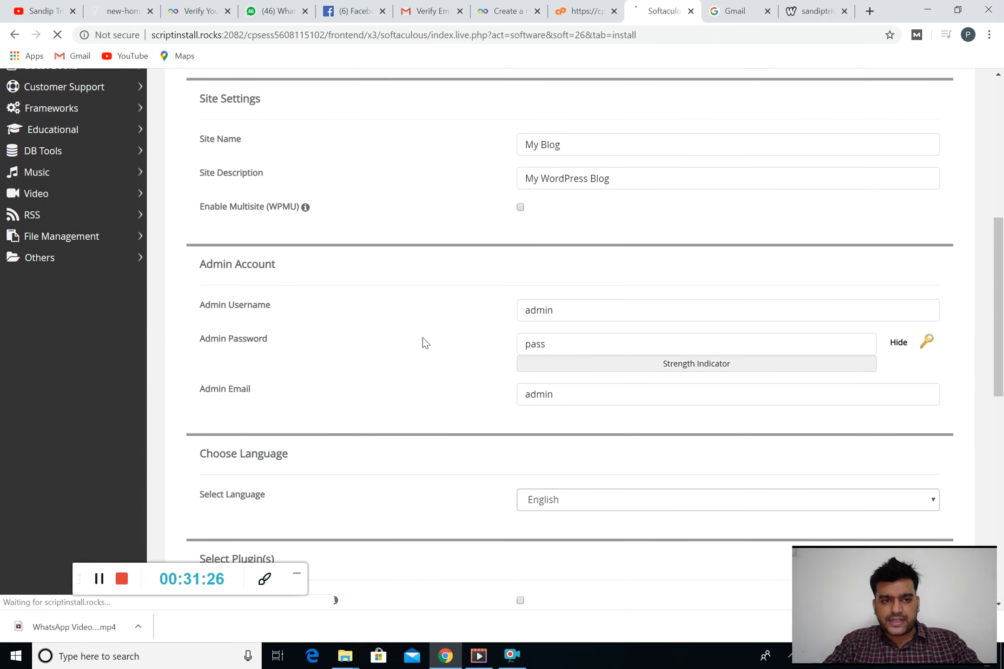
{"action": "left_click", "coordinate": [677, 300]}
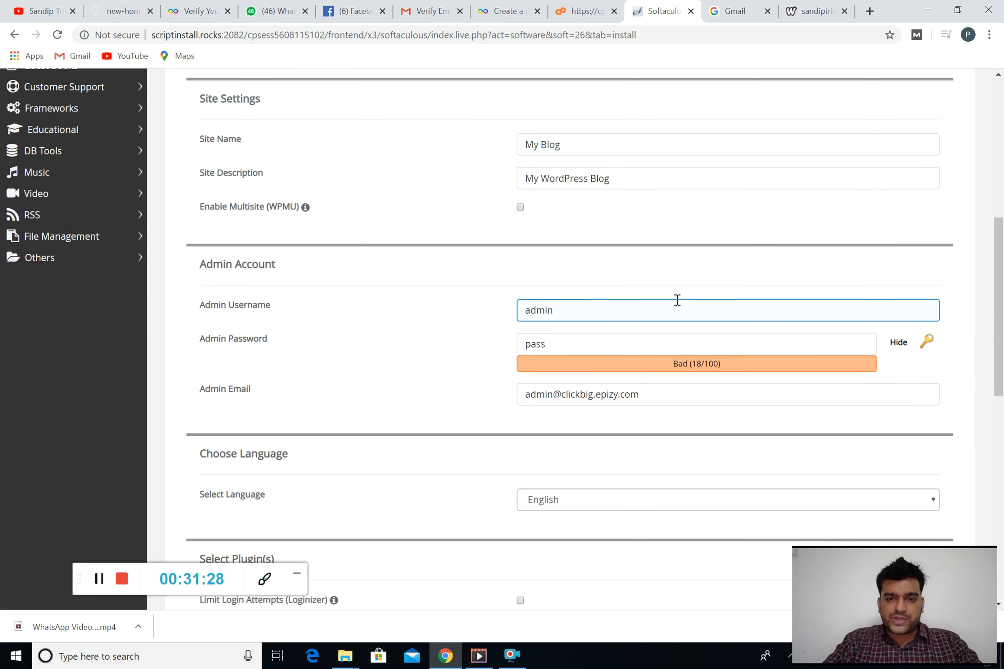
{"action": "left_click_drag", "start_coordinate": [607, 306], "coordinate": [503, 309]}
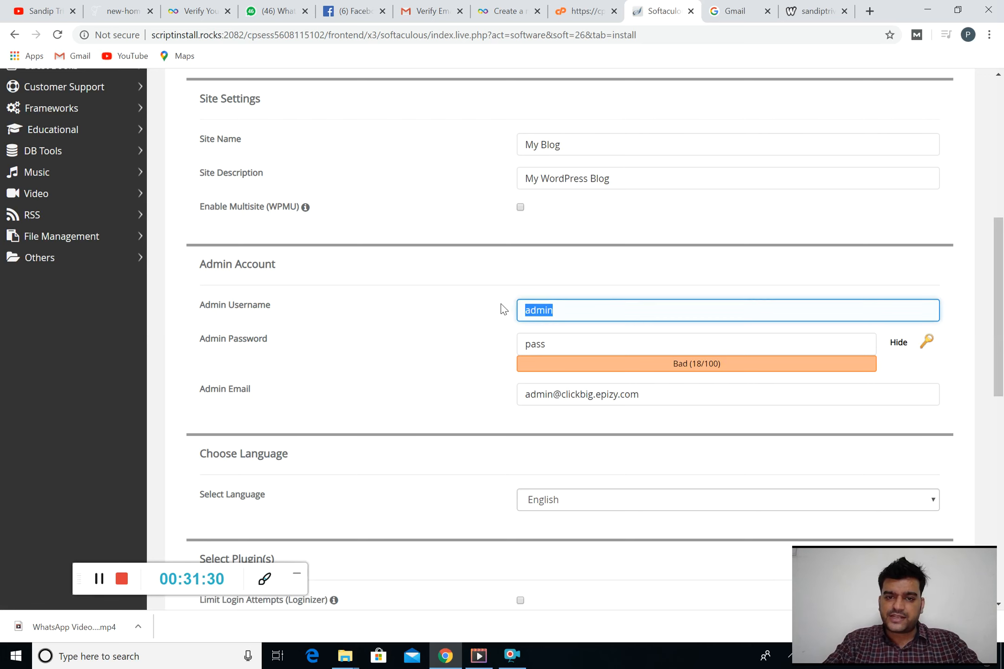
Replace the default admin password with a new, hidden password
{"action": "left_click", "coordinate": [584, 351]}
{"action": "left_click_drag", "start_coordinate": [584, 351], "coordinate": [470, 354]}
{"action": "key", "text": "BackSpace"}
{"action": "type", "text": "3"}
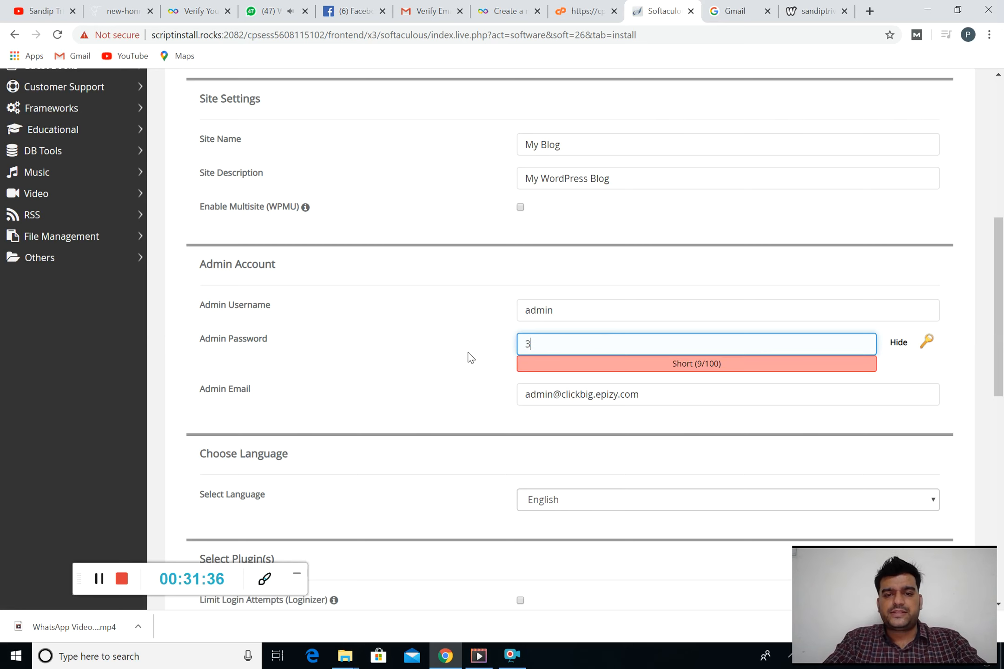
{"action": "key", "text": "BackSpace"}
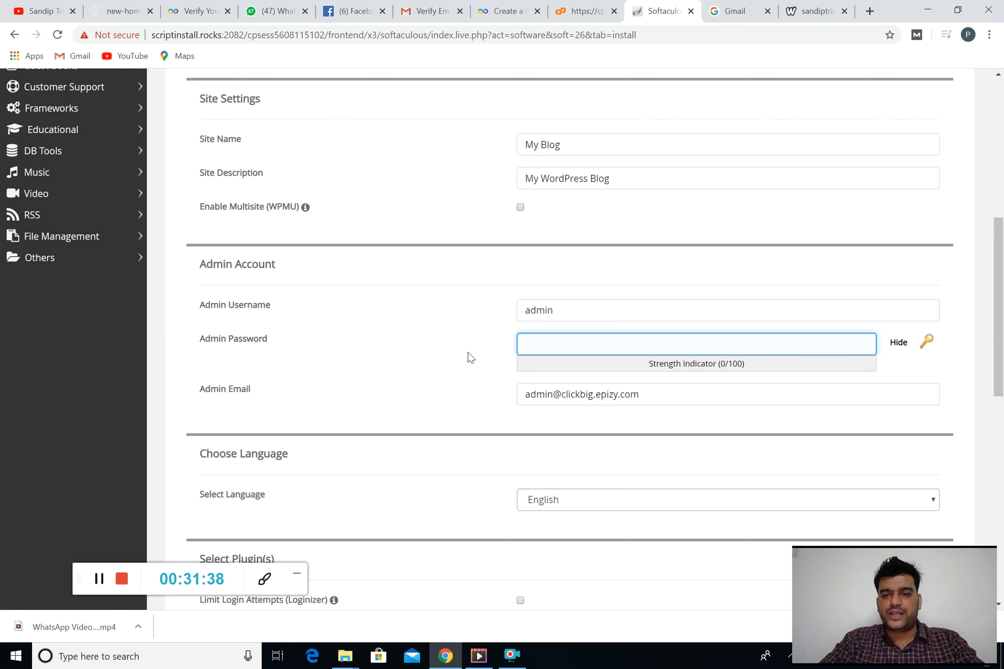
{"action": "left_click", "coordinate": [899, 342]}
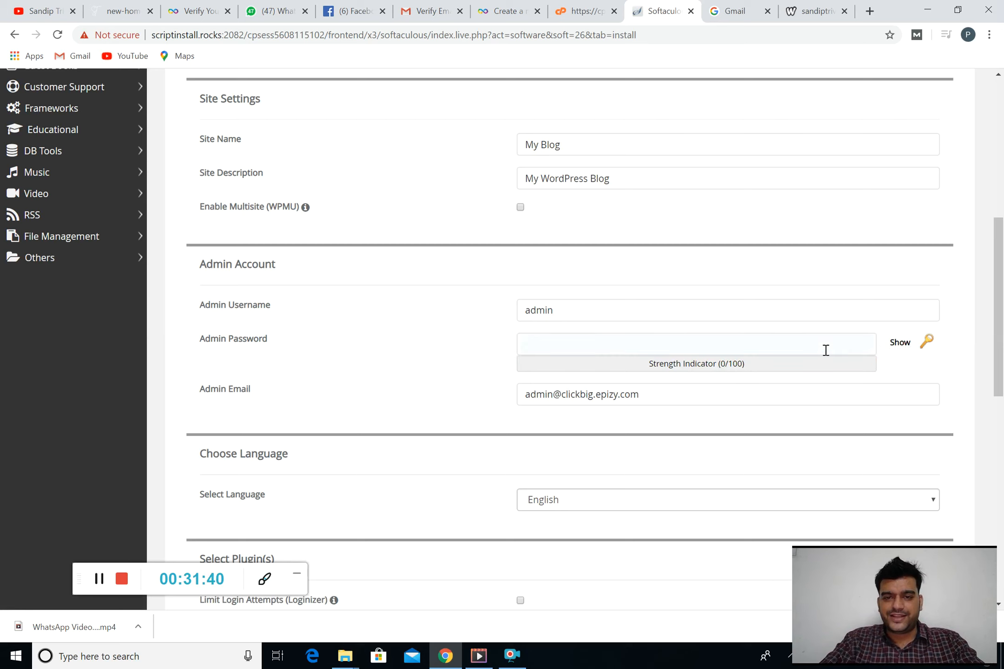
{"action": "left_click", "coordinate": [764, 354]}
{"action": "type", "text": "3"}
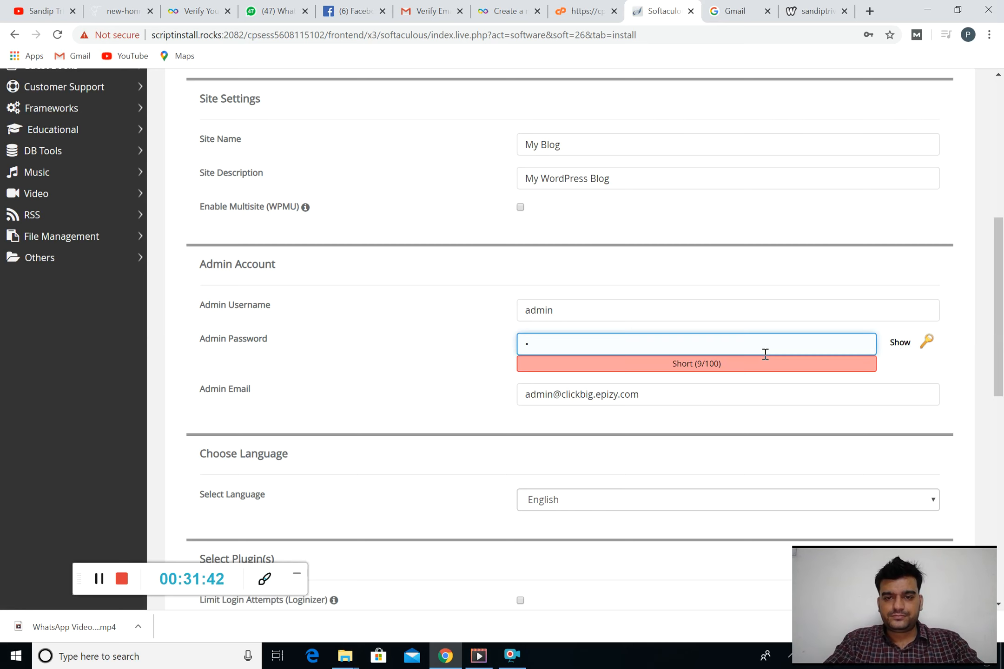
{"action": "key", "text": "BackSpace"}
{"action": "type", "text": "125"}
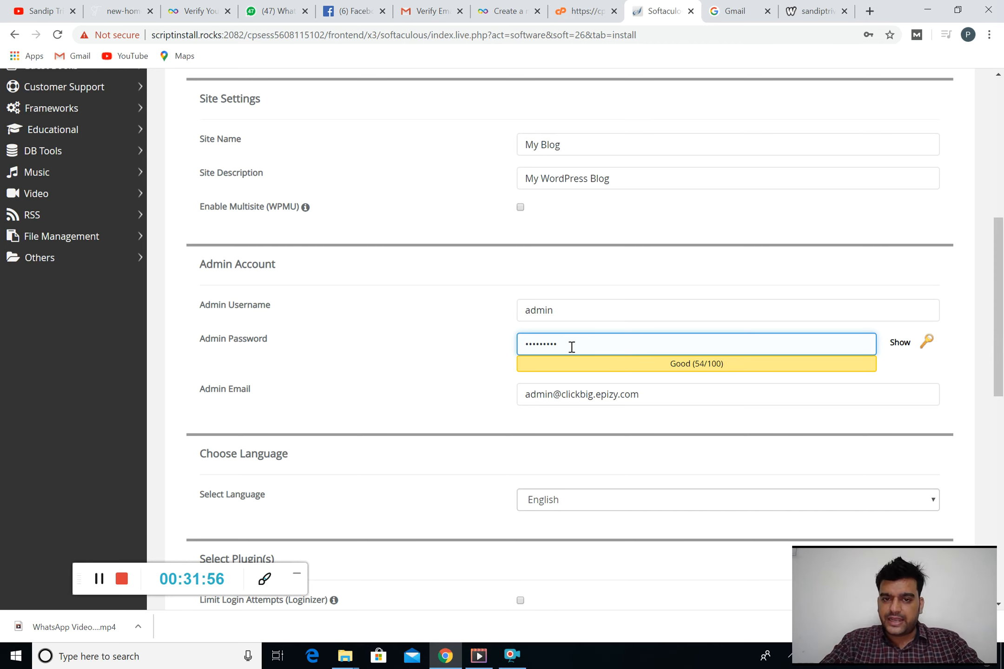
{"action": "scroll", "coordinate": [542, 351], "scroll_direction": "down", "scroll_amount": 2}
{"action": "scroll", "coordinate": [545, 357], "scroll_direction": "down", "scroll_amount": 8}
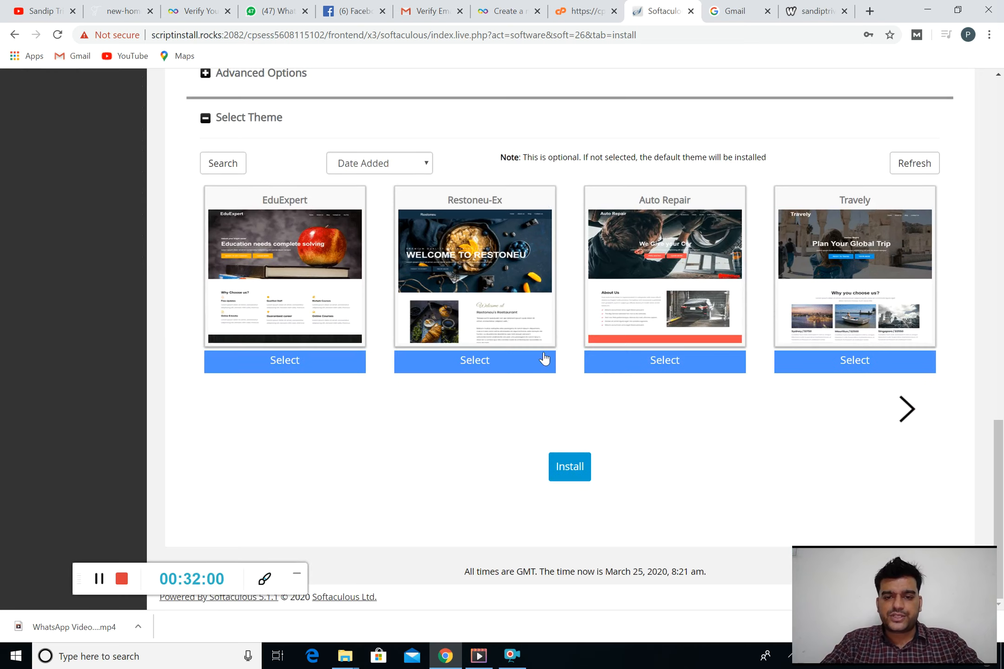
{"action": "left_click", "coordinate": [568, 467]}
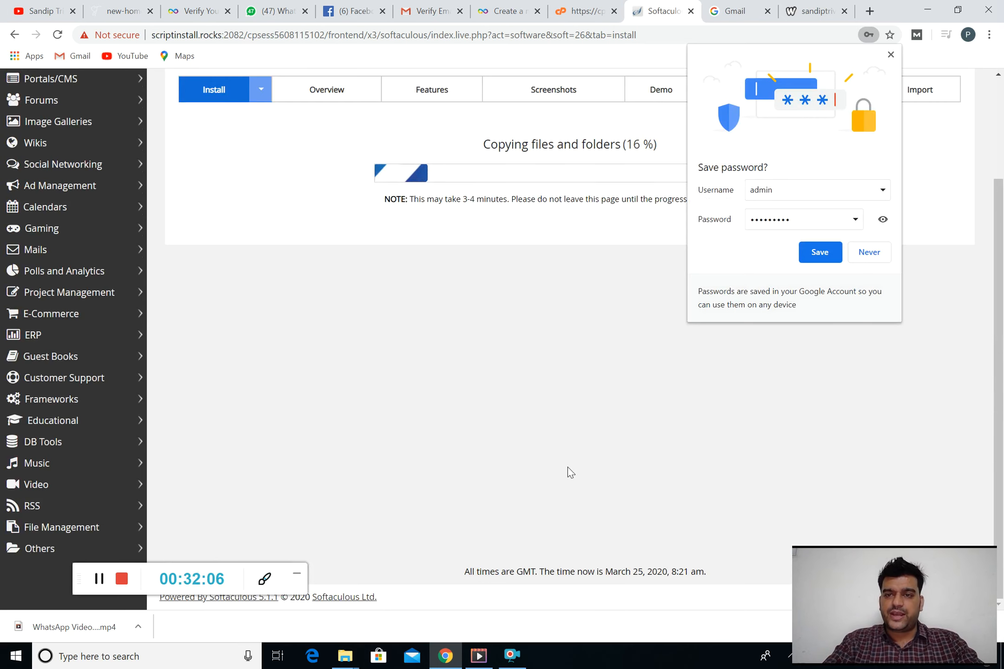
{"action": "left_click", "coordinate": [868, 253]}
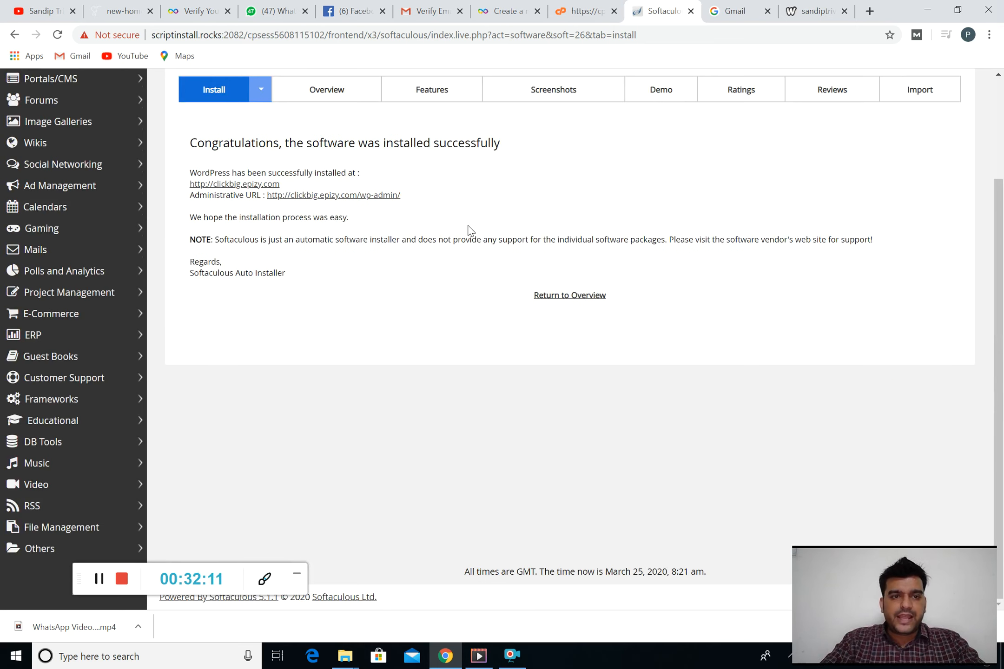
{"action": "right_click", "coordinate": [249, 185]}
{"action": "left_click", "coordinate": [263, 194]}
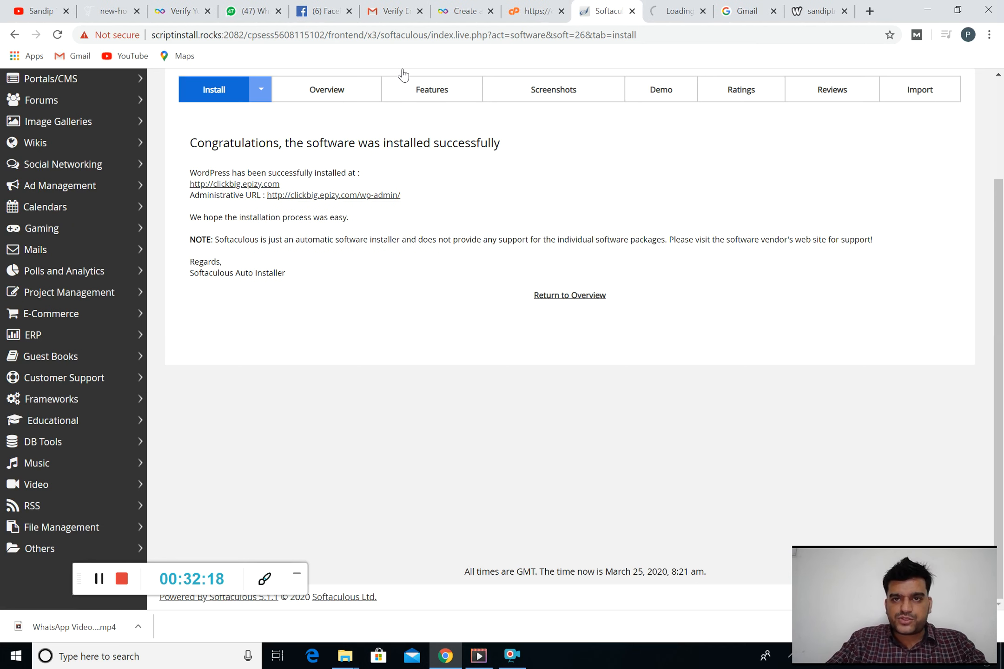
{"action": "left_click", "coordinate": [667, 6]}
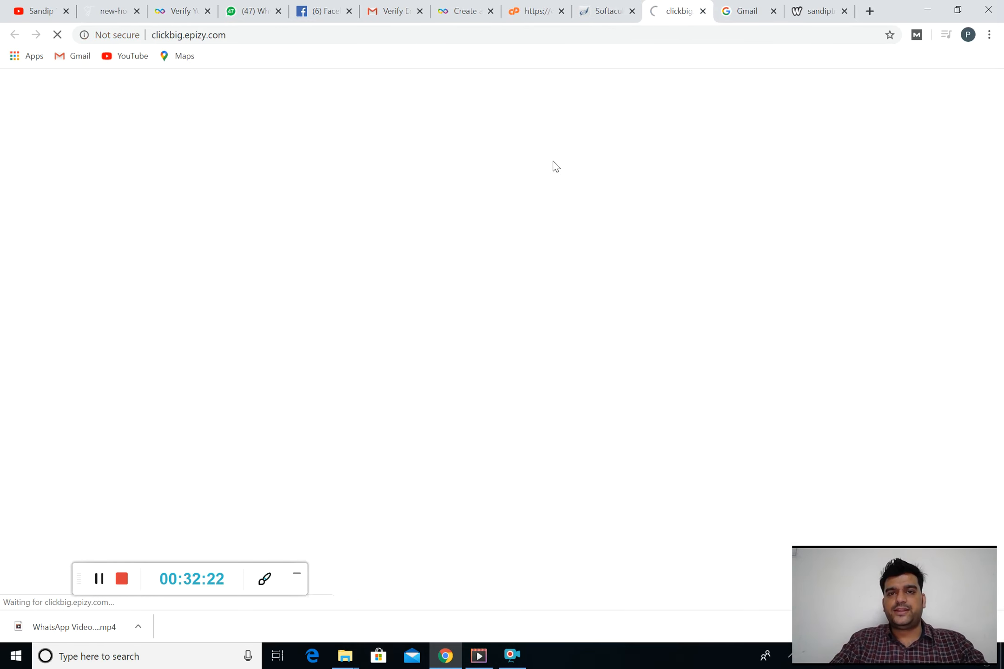
{"action": "left_click", "coordinate": [600, 4]}
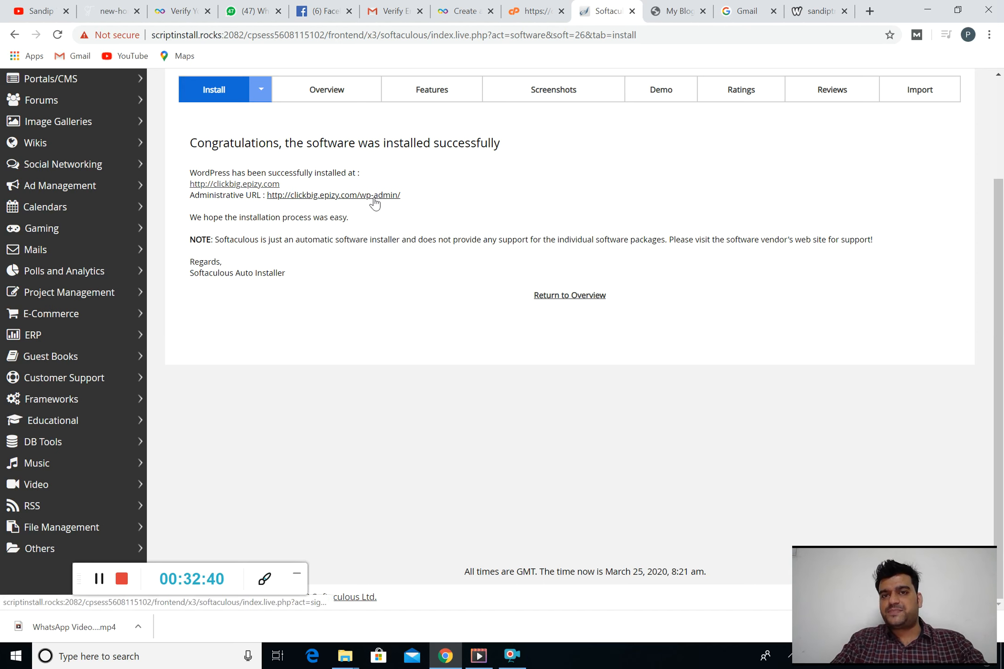
{"action": "left_click", "coordinate": [667, 4]}
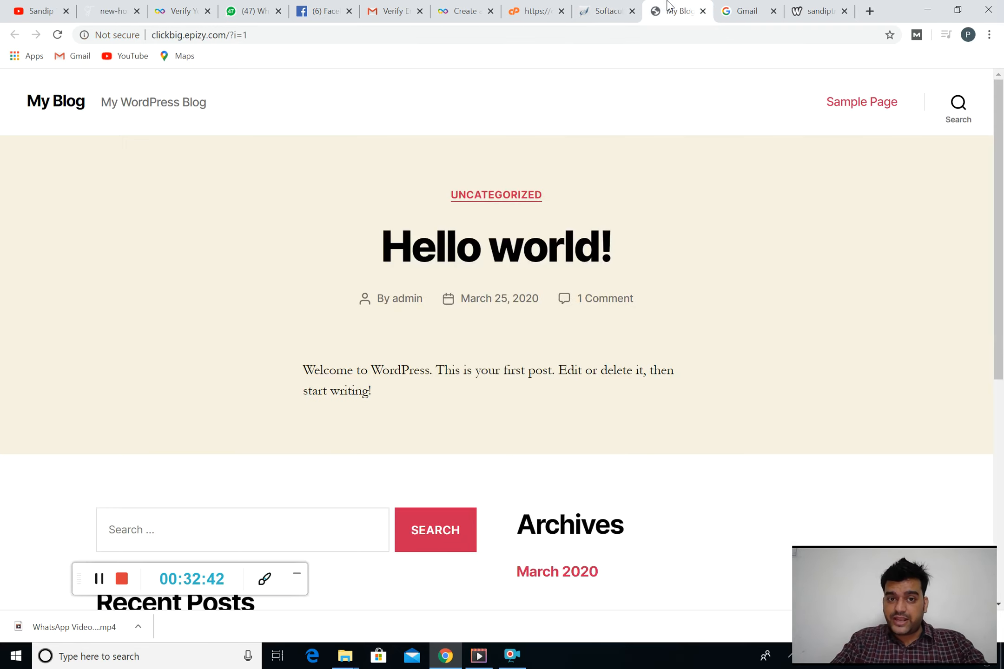
{"action": "scroll", "coordinate": [572, 262], "scroll_direction": "down", "scroll_amount": 8}
{"action": "scroll", "coordinate": [575, 265], "scroll_direction": "up", "scroll_amount": 6}
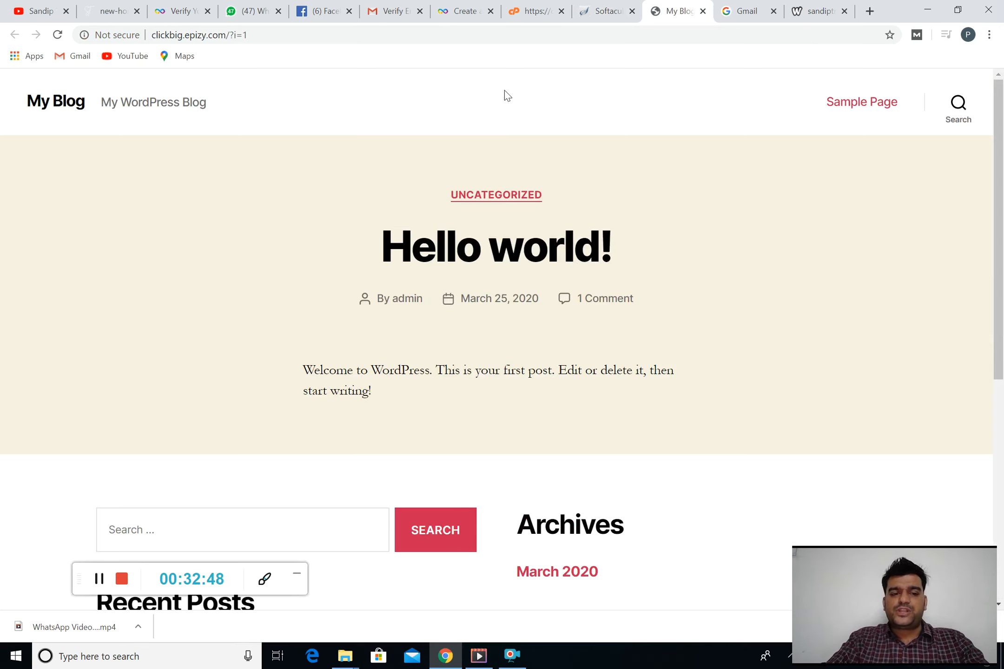
{"action": "left_click", "coordinate": [606, 6]}
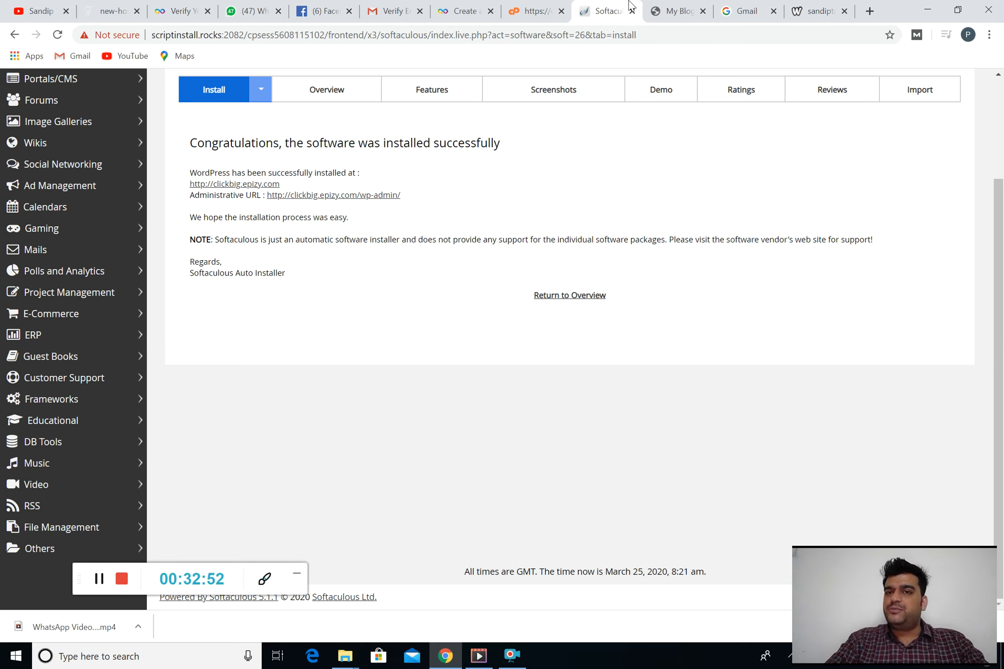
{"action": "left_click", "coordinate": [681, 7]}
{"action": "left_click", "coordinate": [619, 6]}
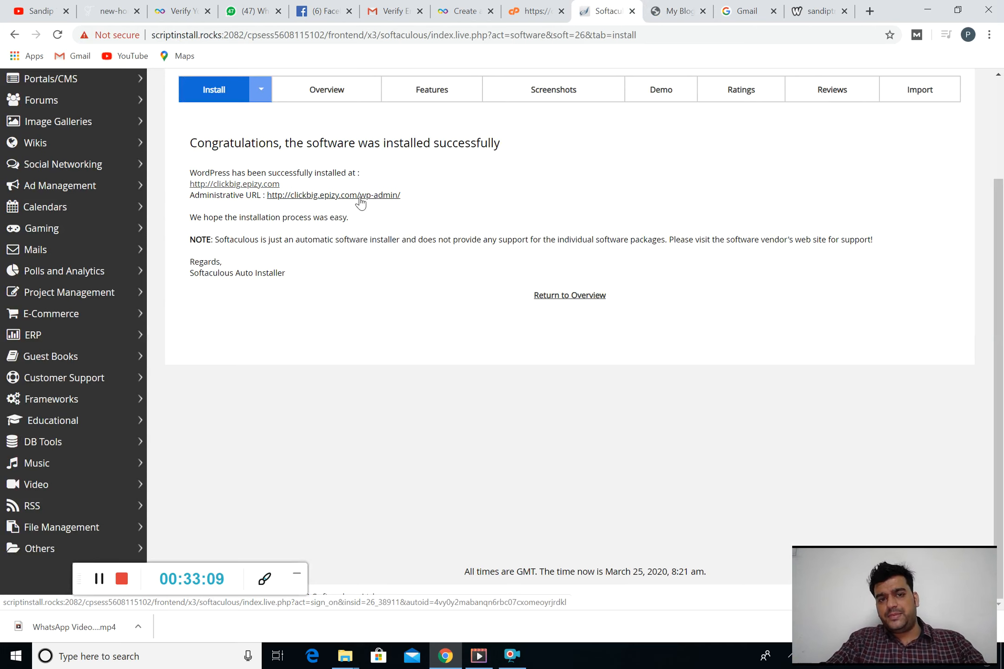
Open the wp-admin Dashboard in a new tab and select its full clickbig.epizy.com/wp-admin/ address
{"action": "right_click", "coordinate": [361, 196]}
{"action": "left_click", "coordinate": [418, 208]}
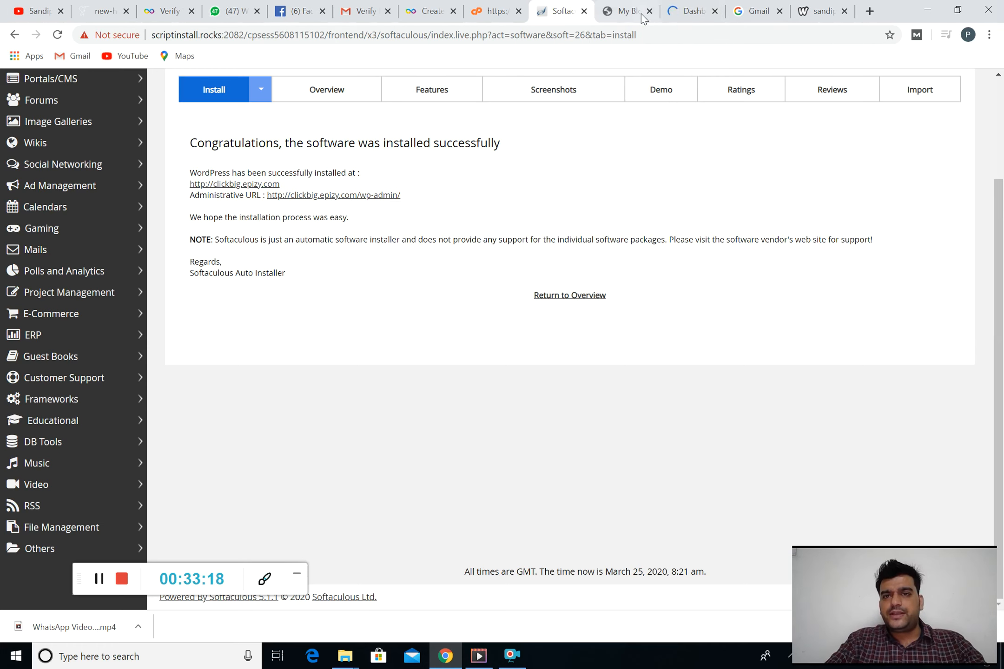
{"action": "left_click", "coordinate": [683, 6]}
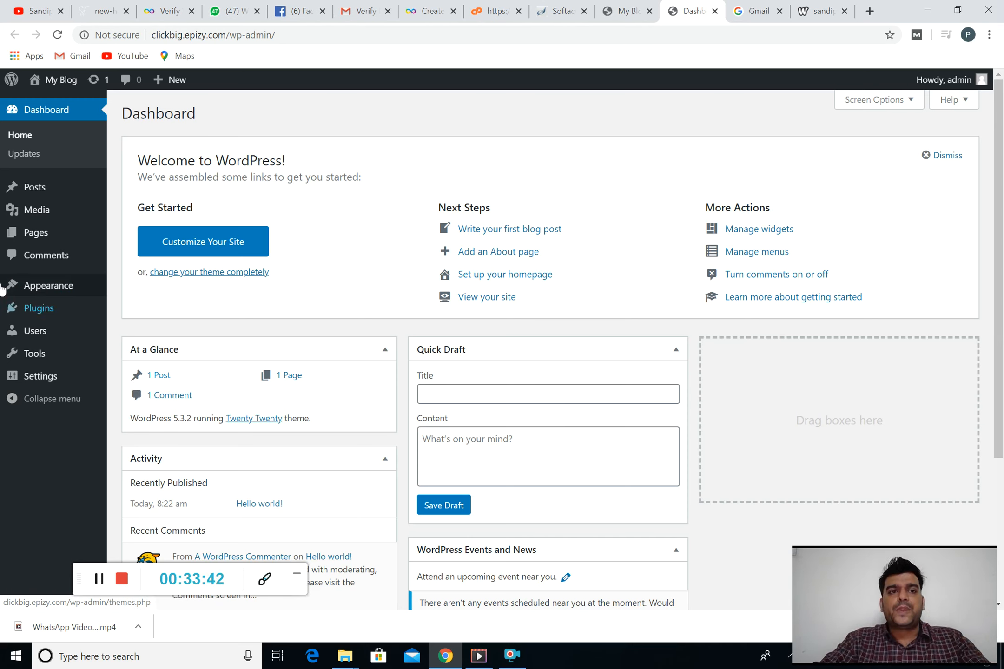
{"action": "left_click", "coordinate": [277, 37]}
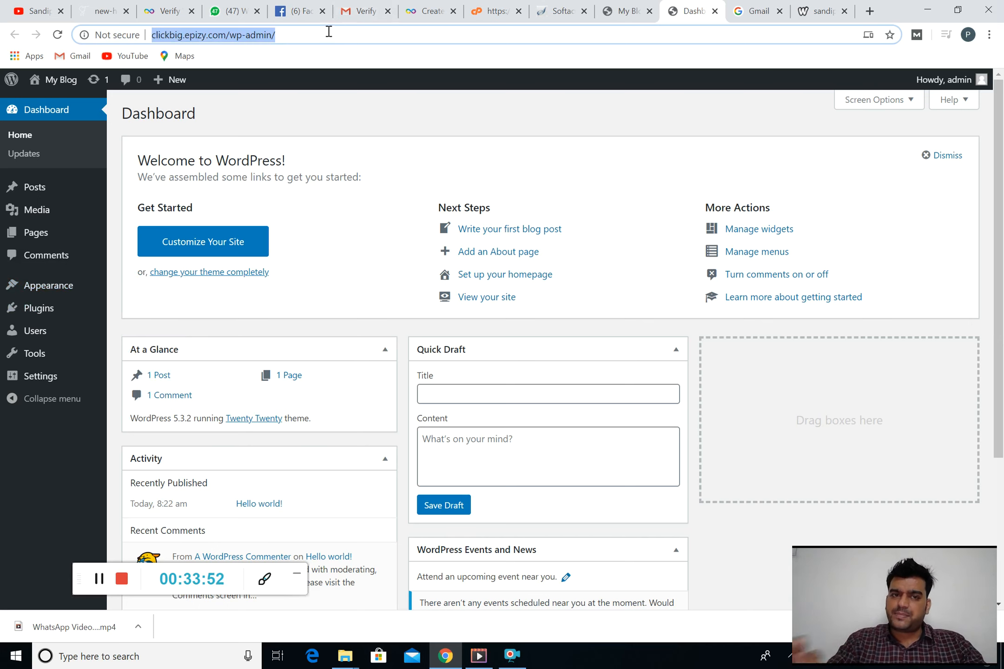
{"action": "left_click_drag", "start_coordinate": [227, 35], "coordinate": [140, 27]}
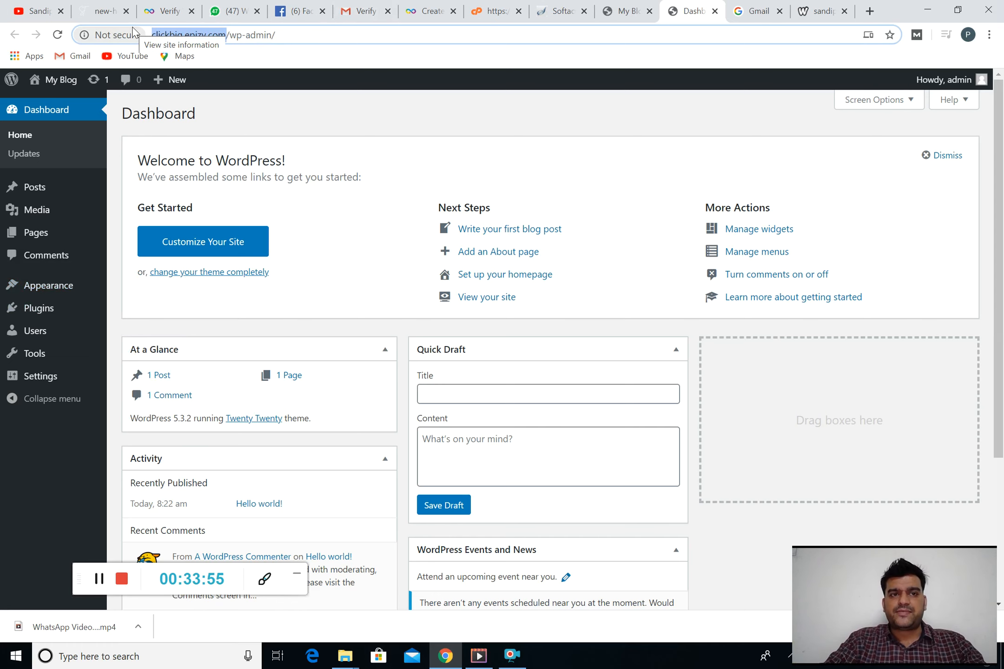
{"action": "left_click", "coordinate": [312, 31]}
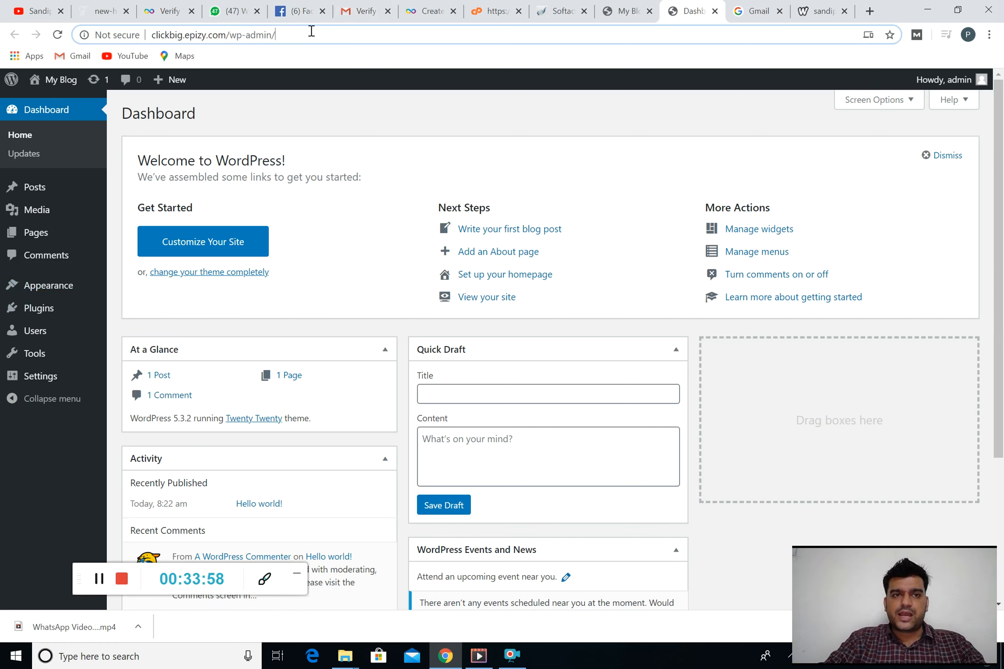
{"action": "left_click_drag", "start_coordinate": [278, 31], "coordinate": [156, 34]}
{"action": "key", "text": "ctrl+c"}
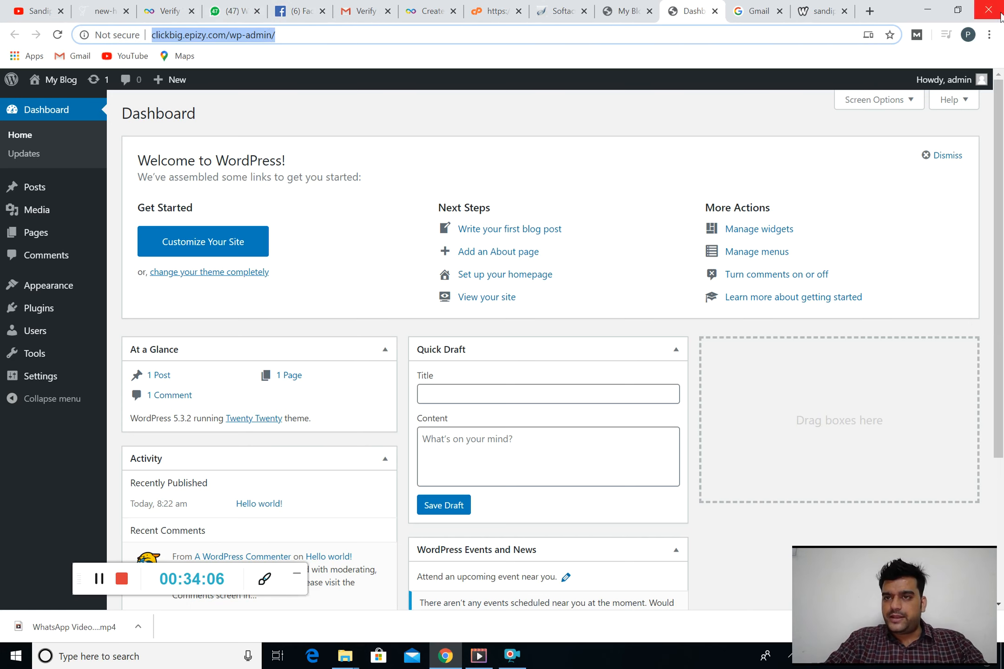
Load the pasted wp-admin login page in a new incognito window
{"action": "left_click", "coordinate": [989, 34]}
{"action": "left_click", "coordinate": [910, 80]}
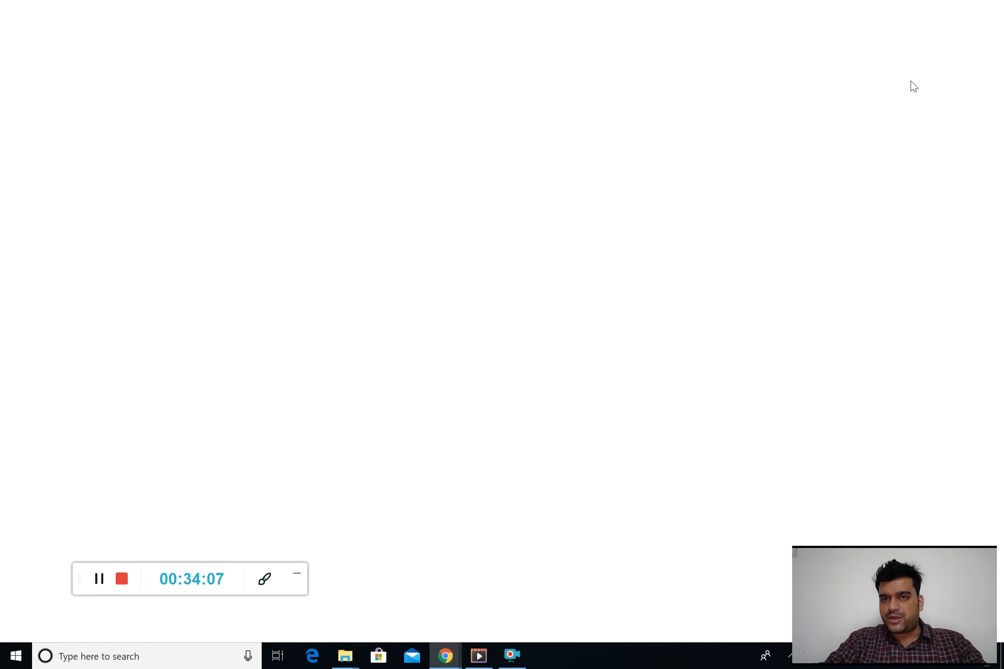
{"action": "key", "text": "ctrl+v"}
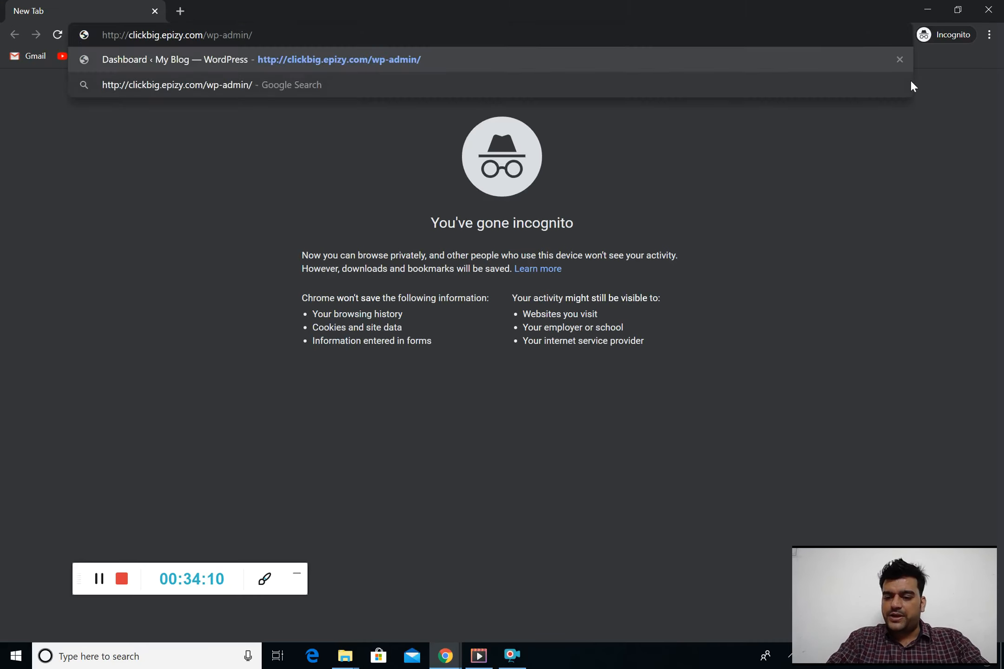
{"action": "key", "text": "Return"}
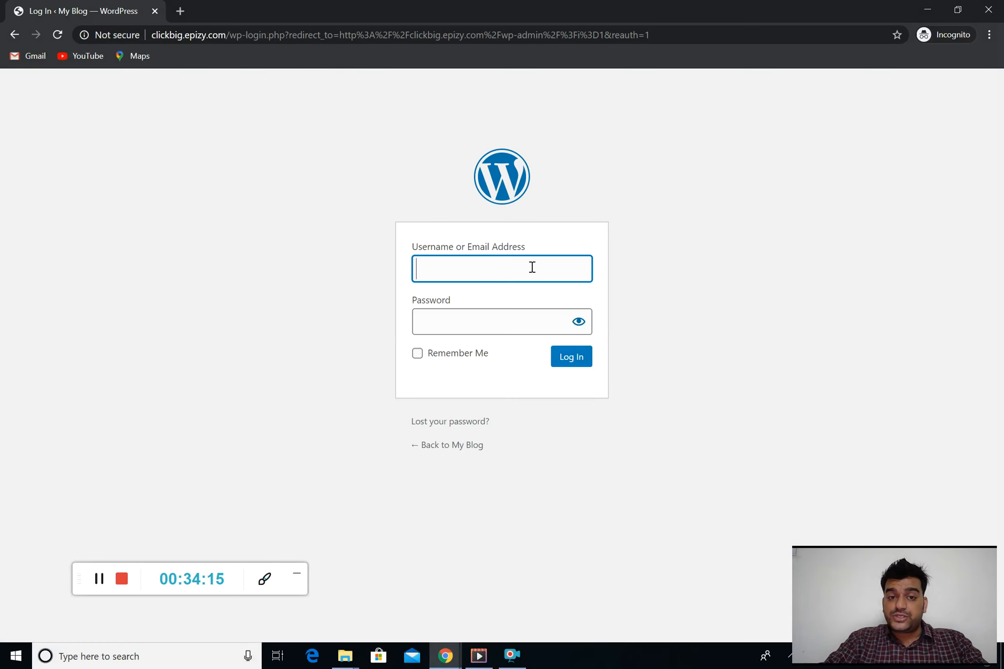
Log in as admin with the account password to reach the Dashboard
{"action": "type", "text": "admin"}
{"action": "key", "text": "Tab"}
{"action": "type", "text": "••••••••"}
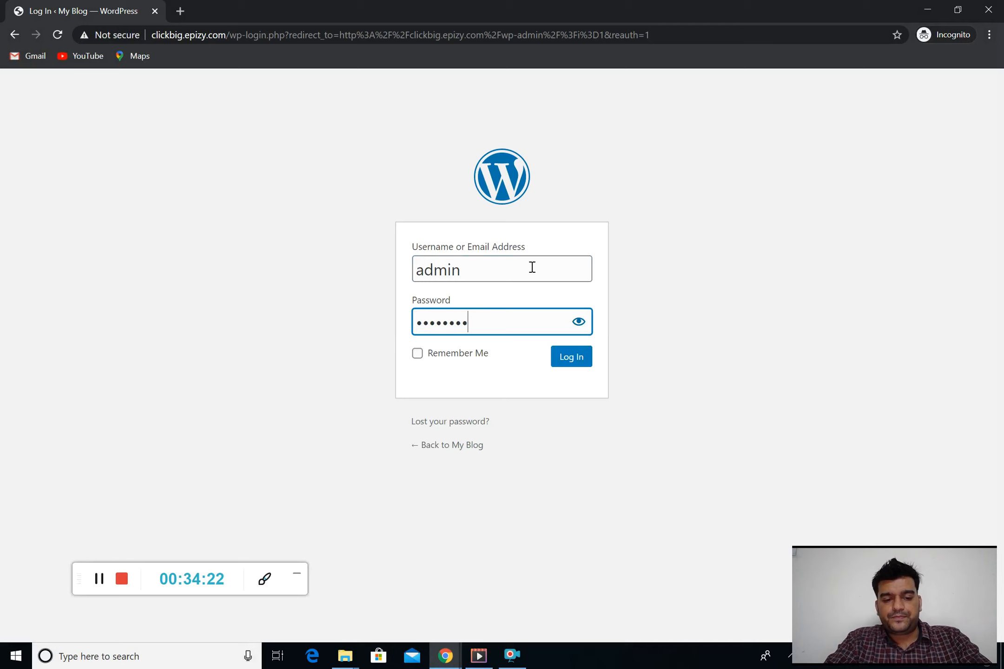
{"action": "type", "text": "•"}
{"action": "key", "text": "Return"}
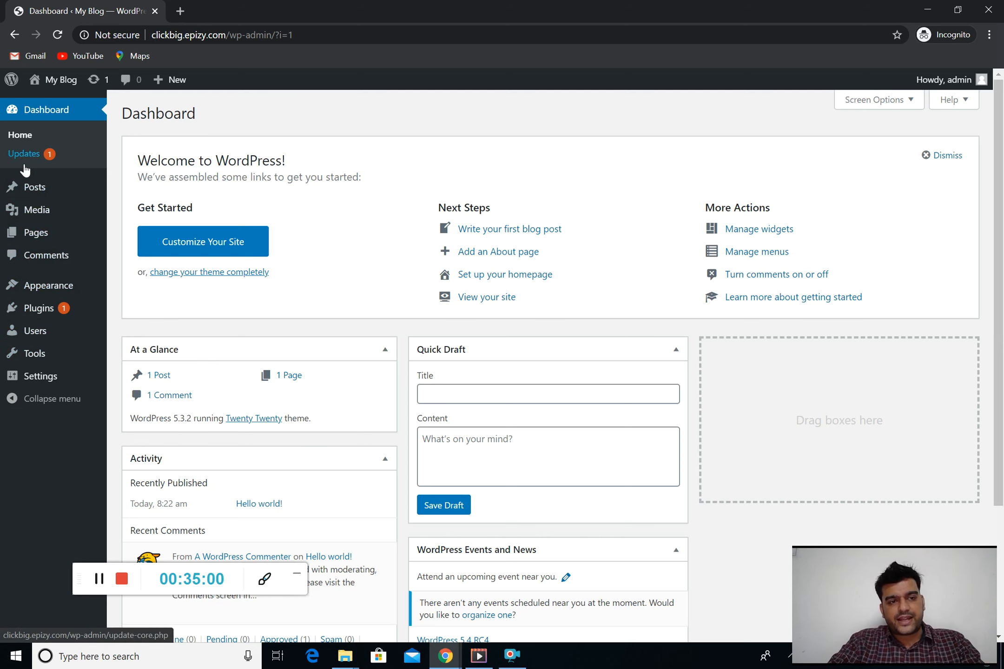
{"action": "mouse_move", "coordinate": [26, 362]}
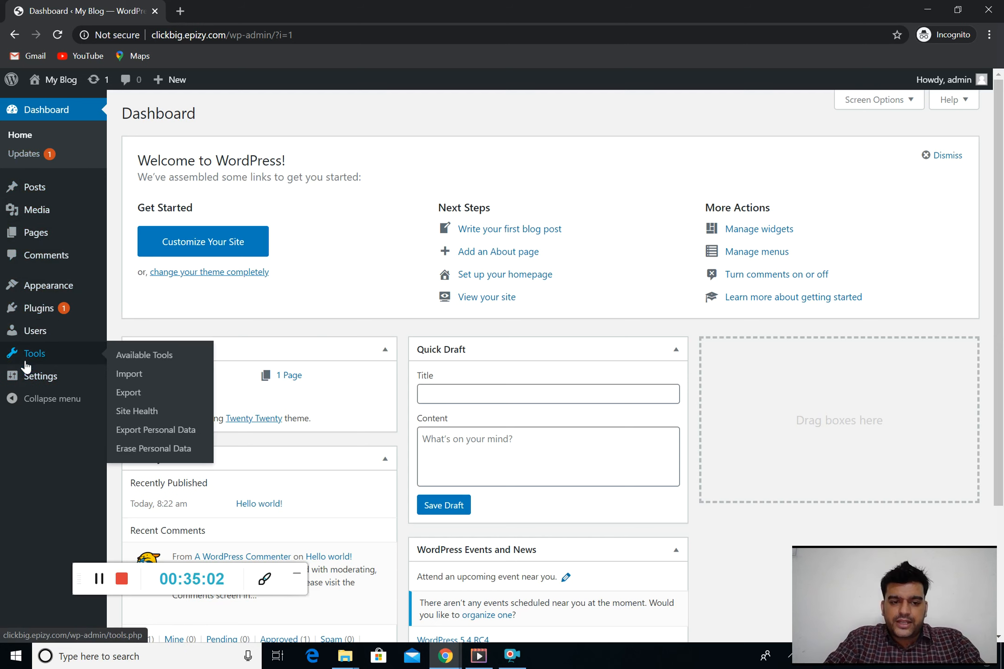